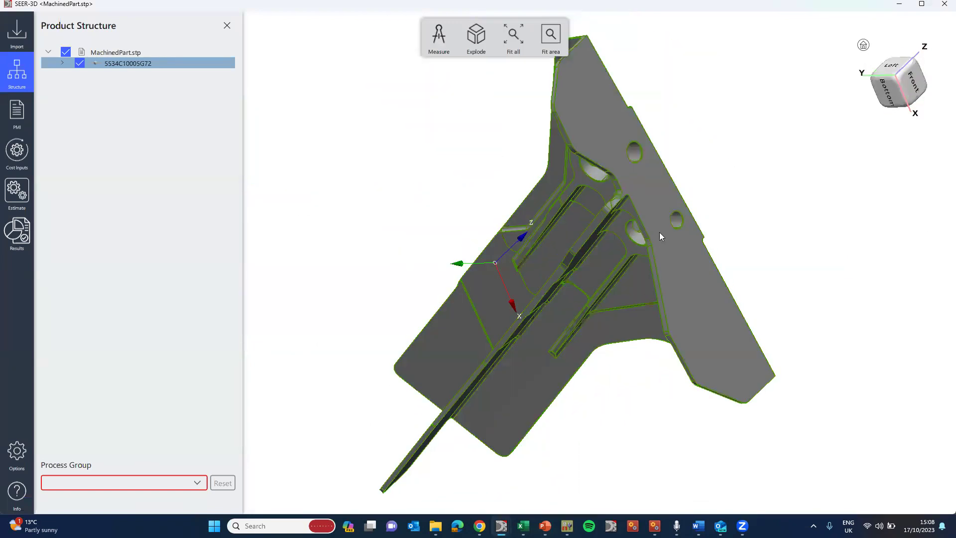
Assign the part to the Machining process group with the Prismatic Machining of Titanium Forging manufacturing environment
scroll(612, 215, down, 3)
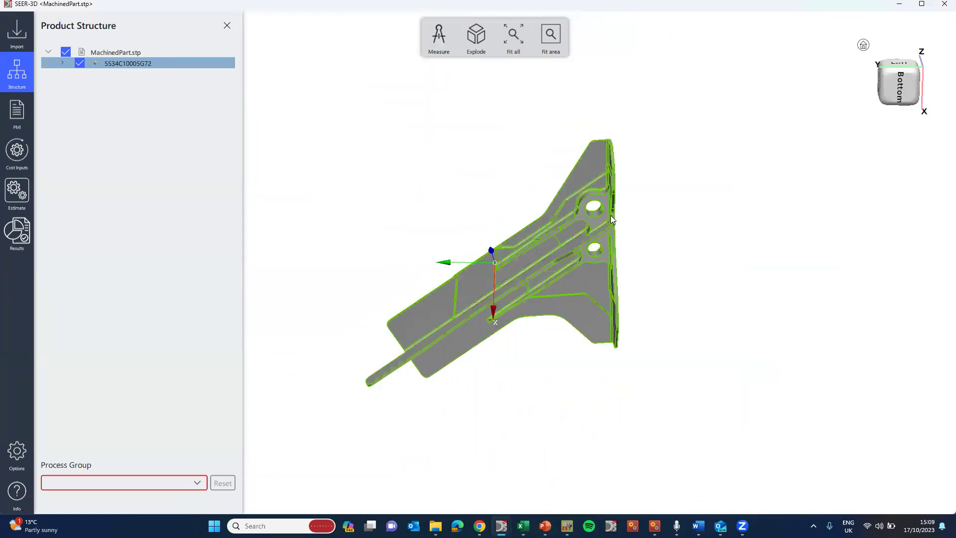
drag(592, 369, 513, 92)
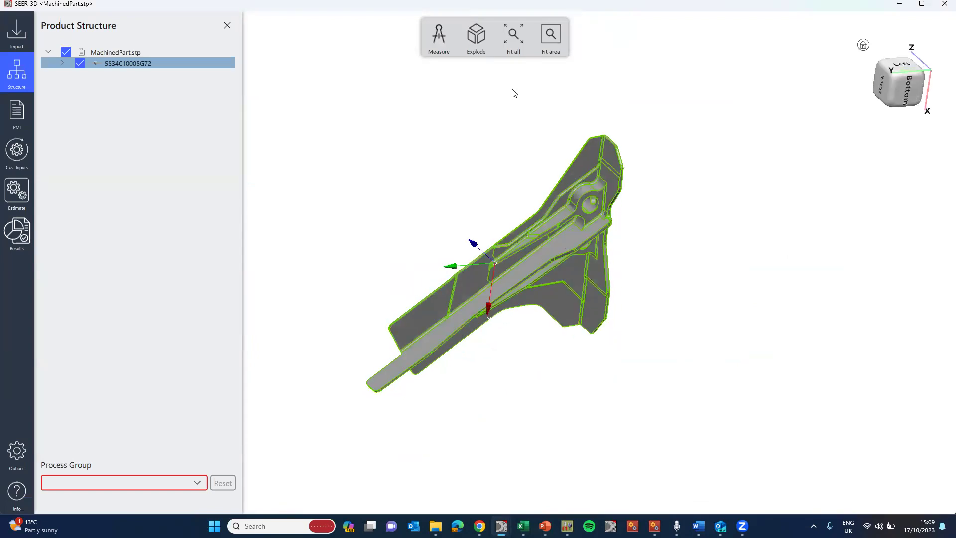
click(199, 483)
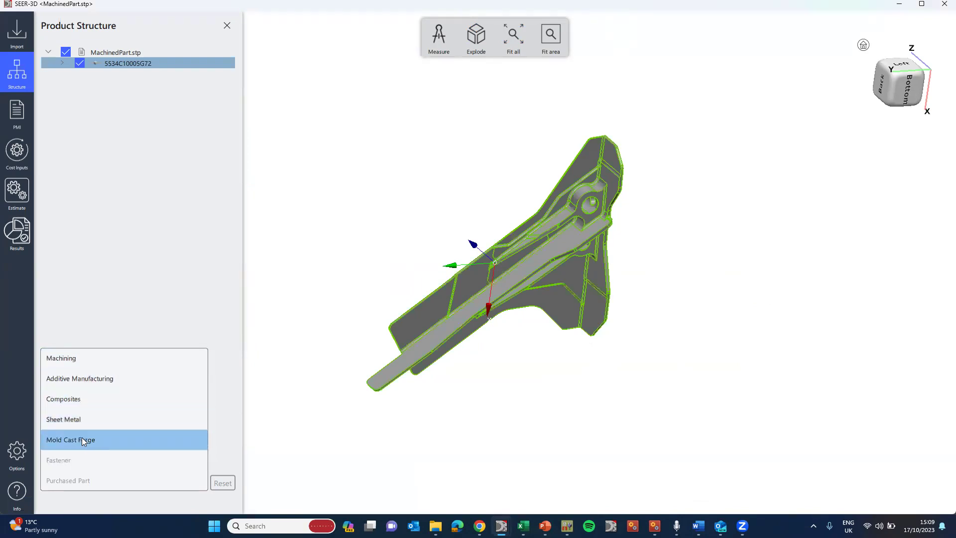
click(62, 358)
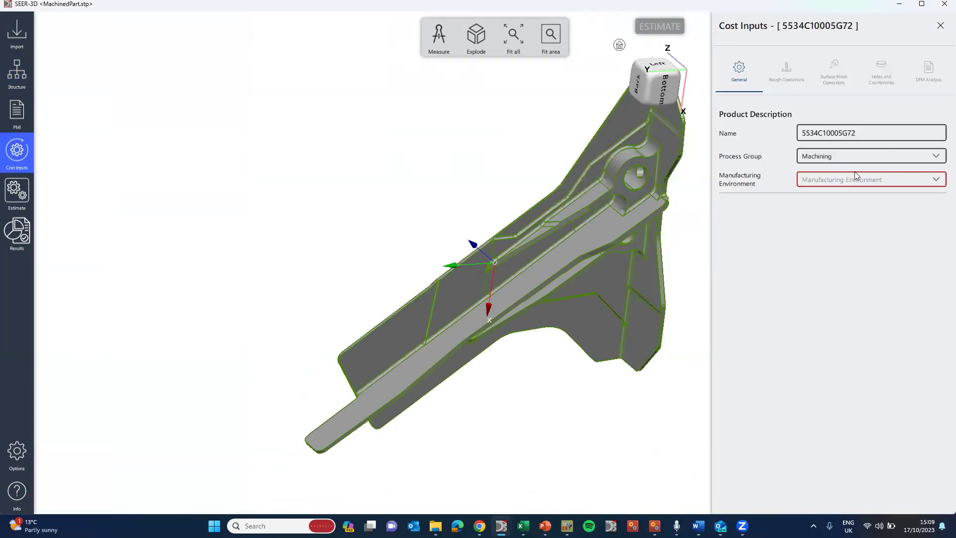
click(857, 180)
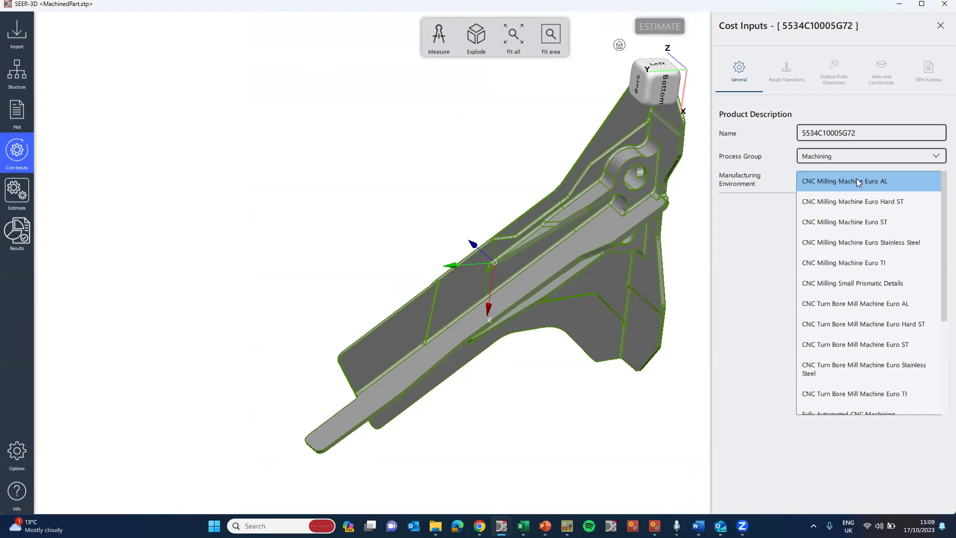
drag(943, 189, 938, 236)
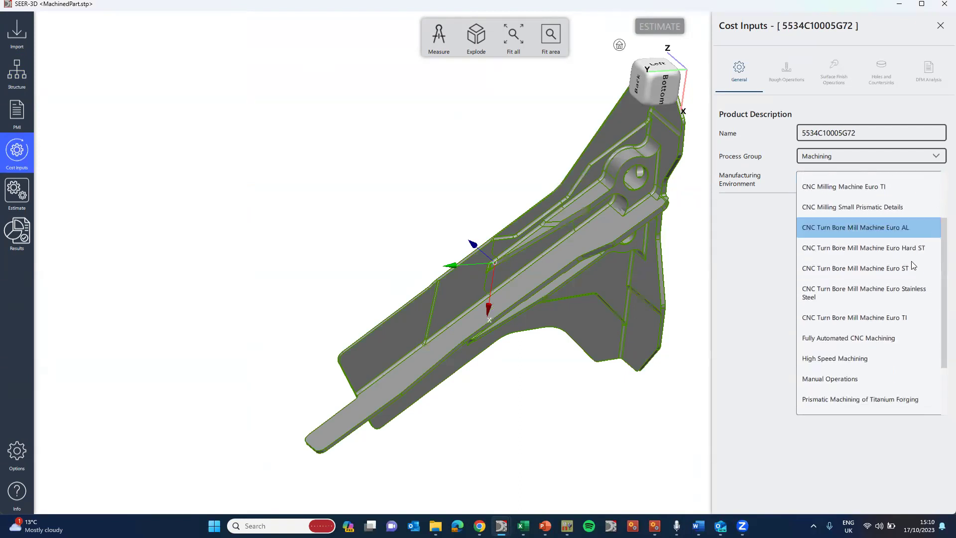
click(853, 398)
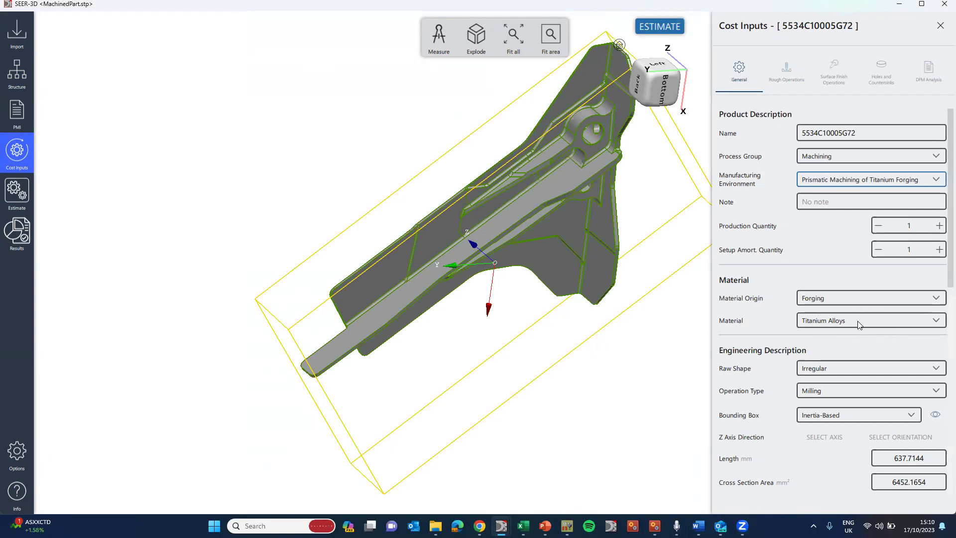
Set the production quantity to 100 and the setup amortization quantity to 25
click(916, 229)
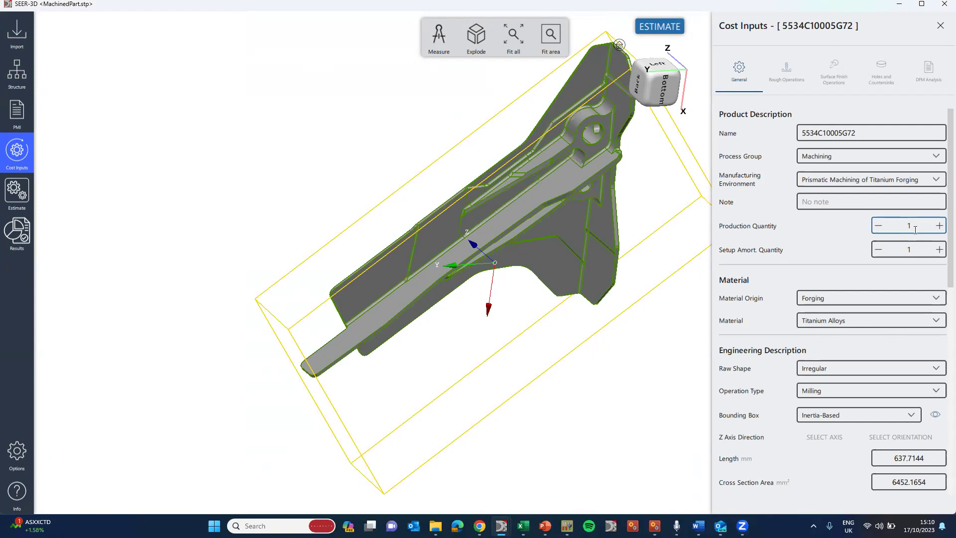
click(913, 249)
text(0)
key(BackSpace)
key(BackSpace)
text(25)
Review the part's general cost inputs, covering material, engineering description, additional options and part properties
scroll(848, 336, down, 2)
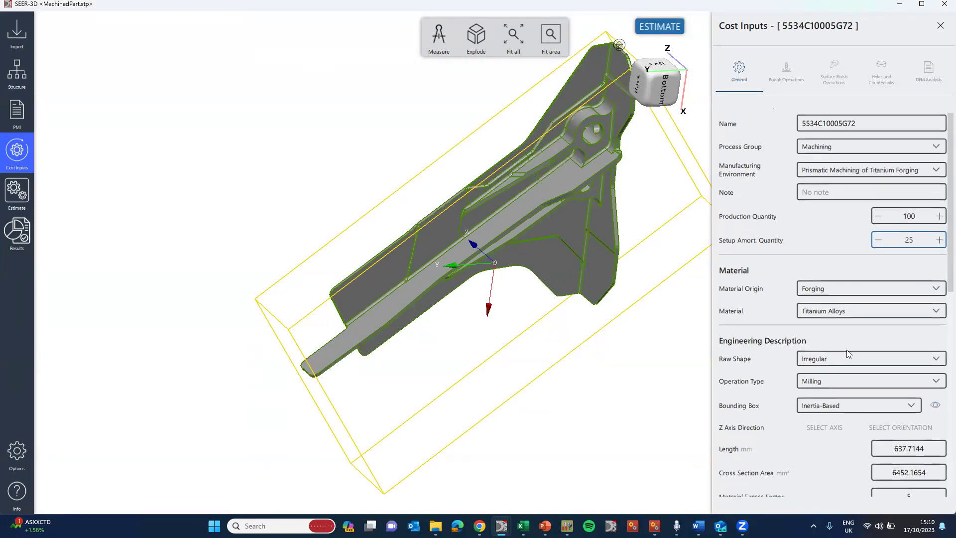
scroll(853, 315, down, 1)
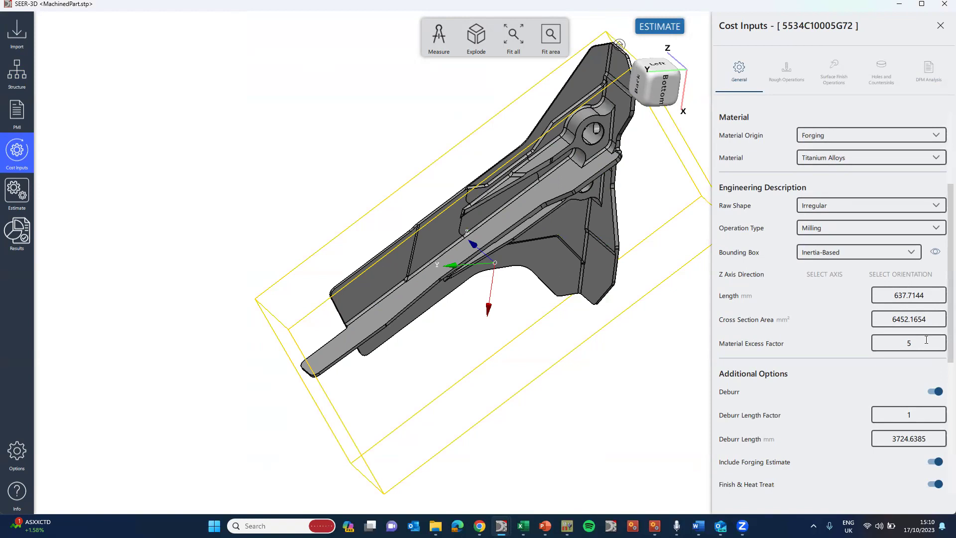
scroll(925, 341, down, 1)
scroll(924, 342, down, 2)
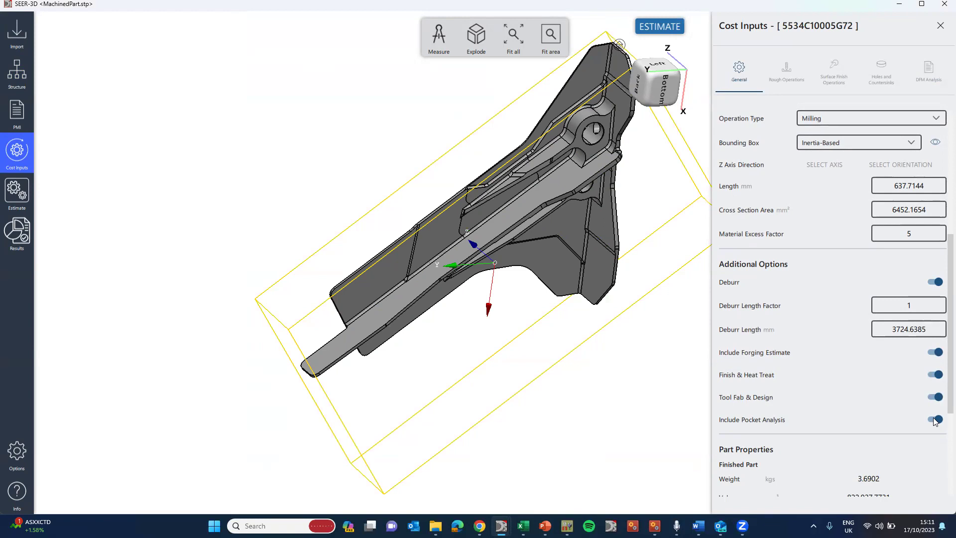
scroll(871, 360, down, 3)
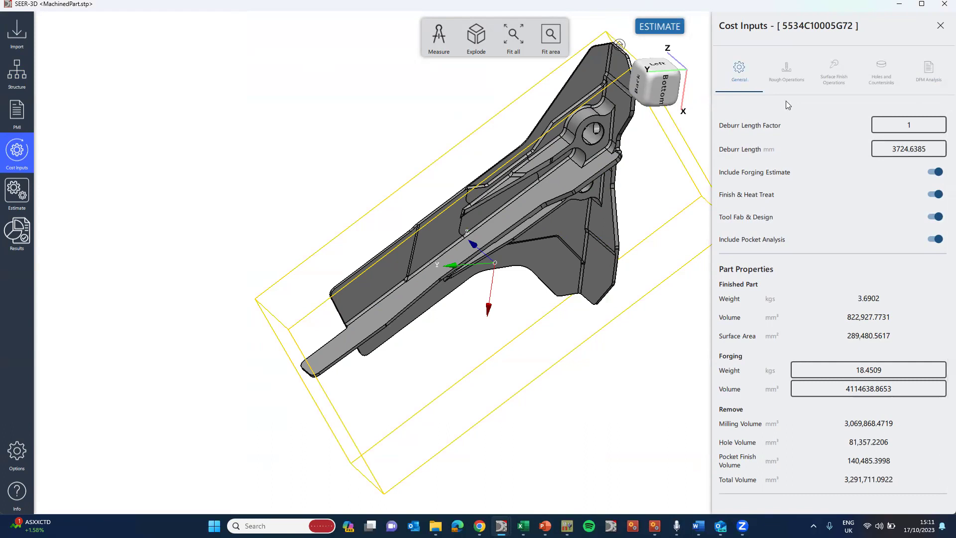
Examine the rough operations, switching Cut Away Raw Stock (External) on and back off to preview it
click(787, 75)
drag(602, 169, 598, 62)
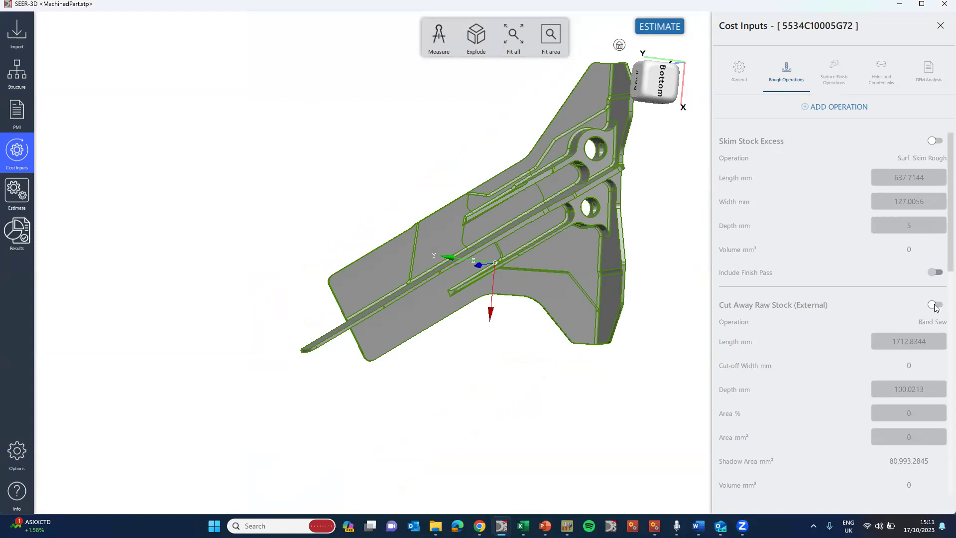
scroll(941, 308, down, 5)
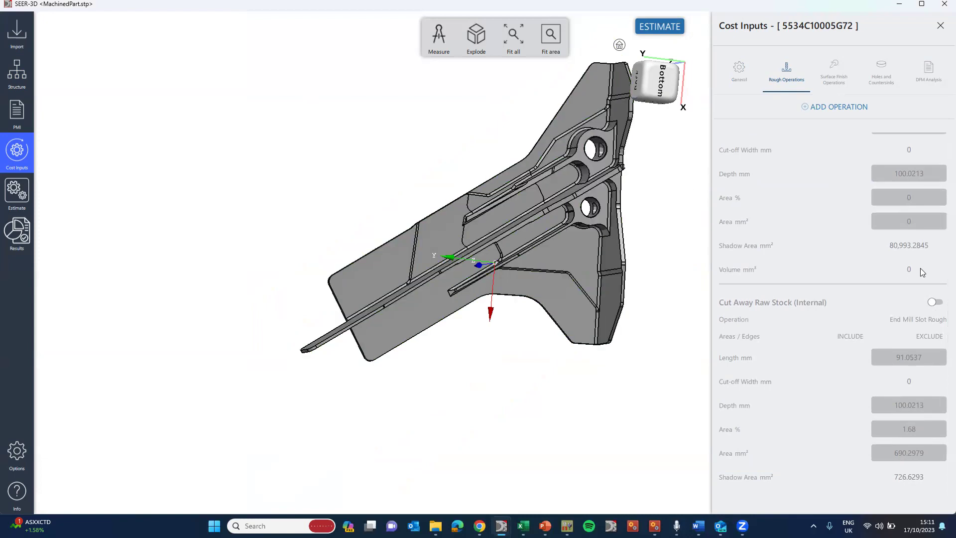
scroll(824, 178, up, 1)
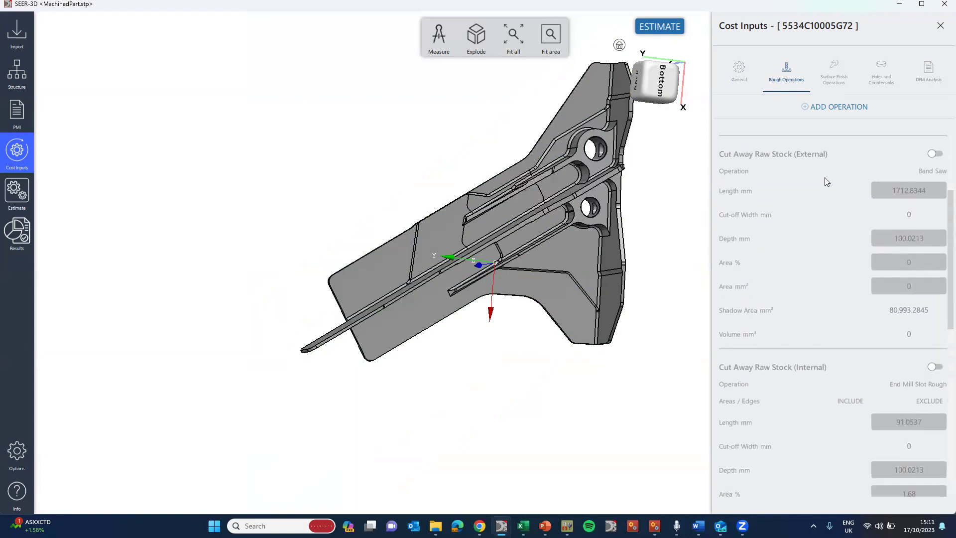
click(935, 153)
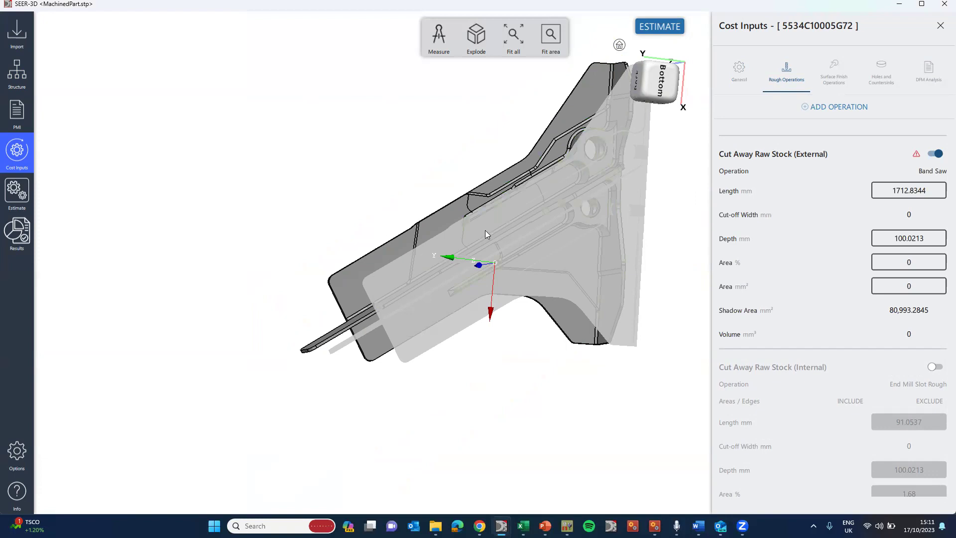
click(930, 157)
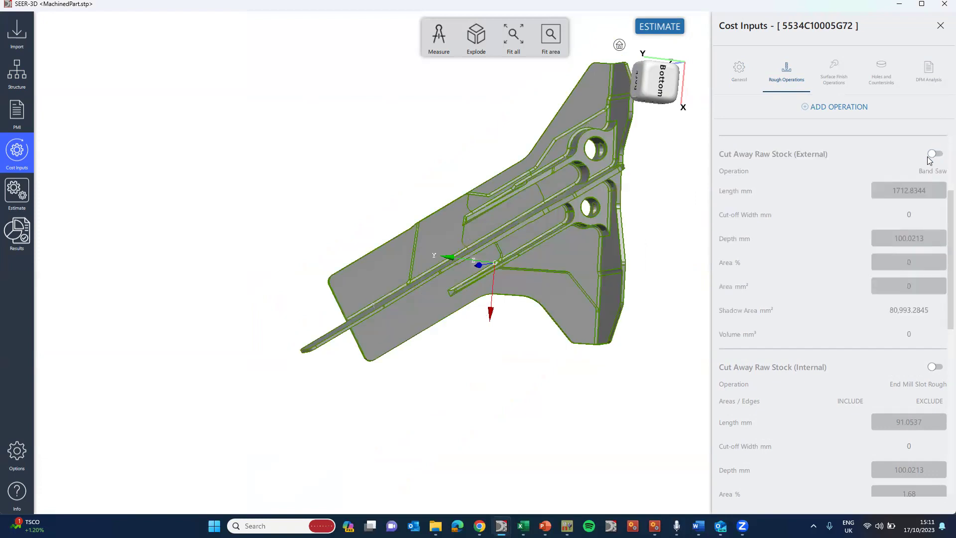
scroll(900, 165, down, 3)
scroll(900, 166, down, 4)
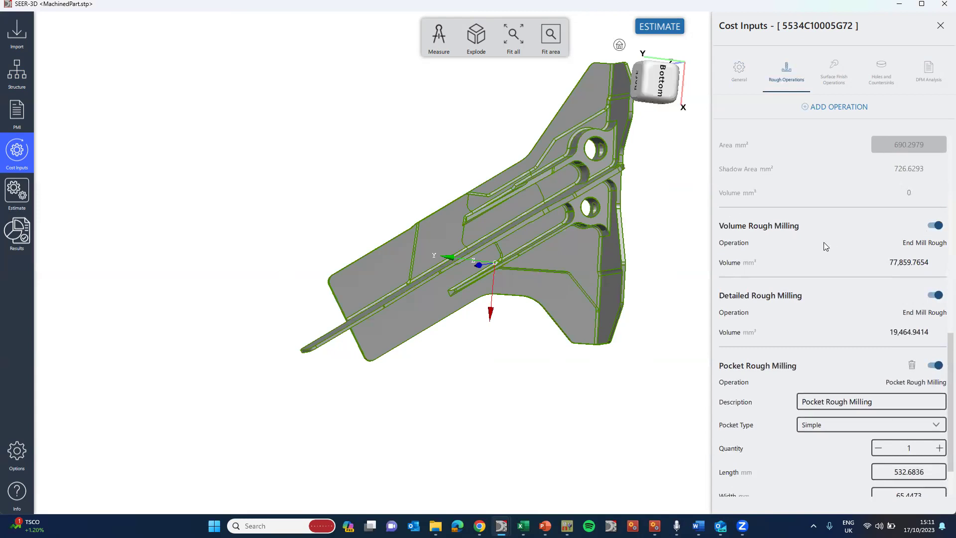
scroll(807, 315, down, 1)
scroll(808, 315, down, 2)
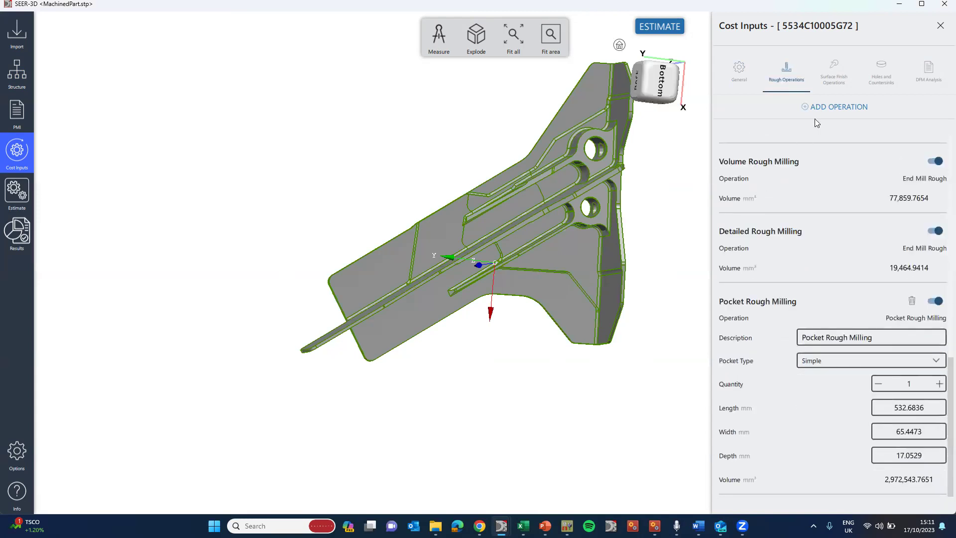
Inspect the surface finish faces grouped under Curved Milled Surface, excluding and re-including Faces 3, 4 and 5
click(832, 72)
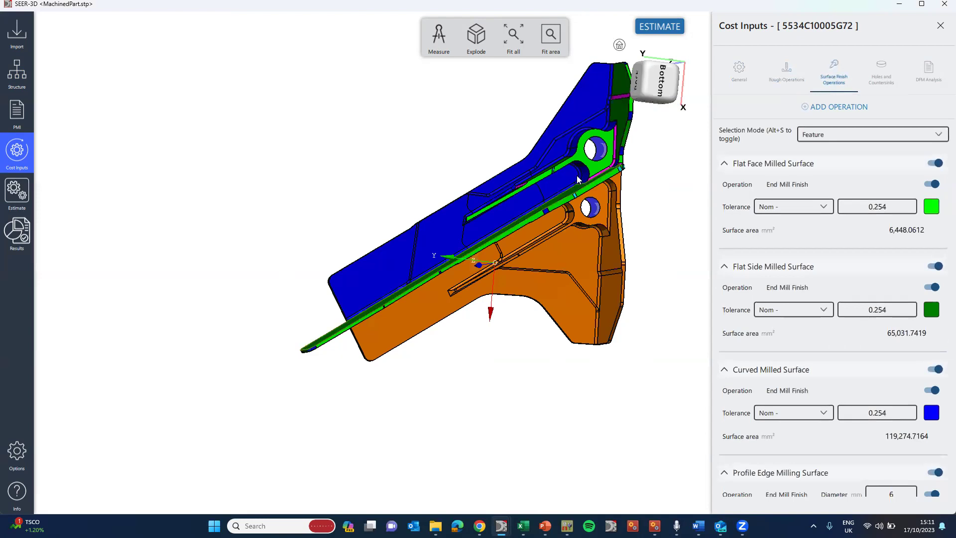
drag(654, 228, 375, 221)
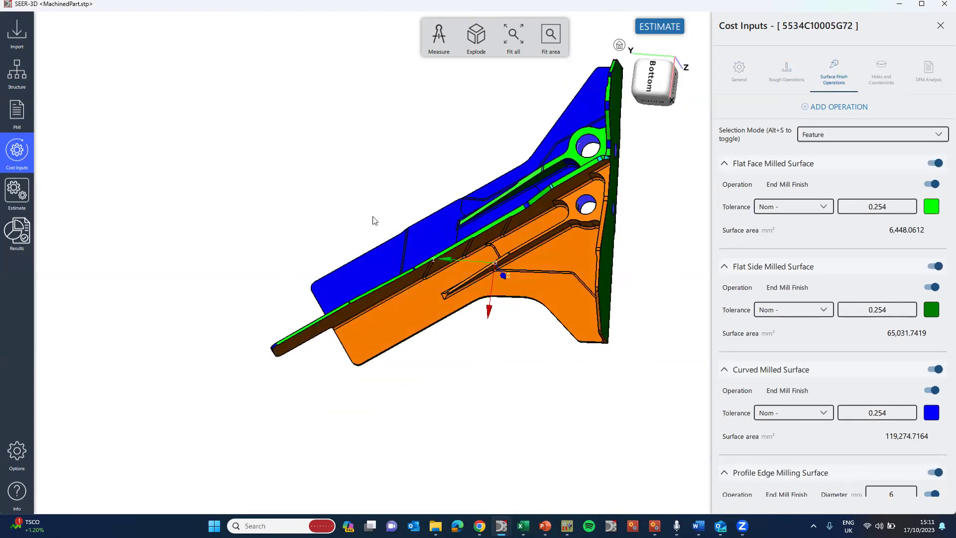
click(446, 223)
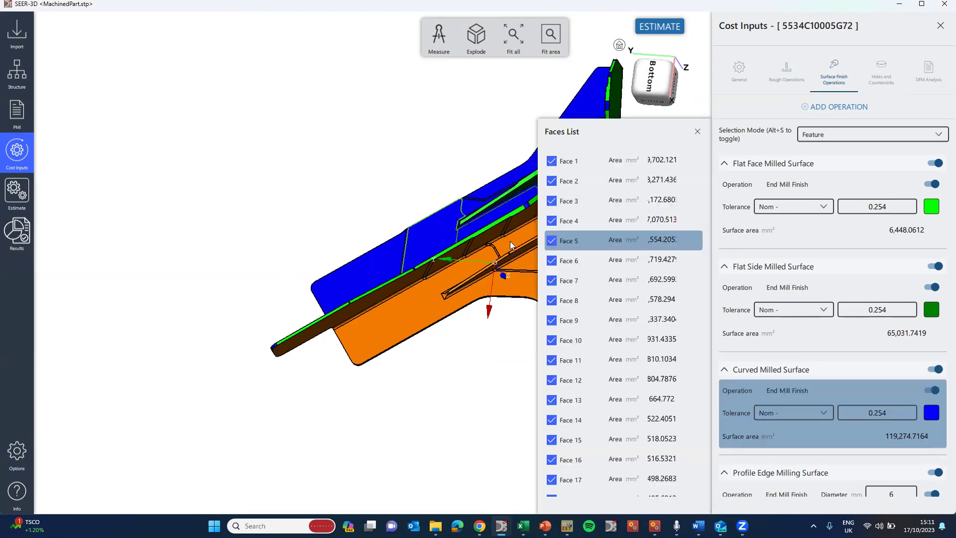
click(553, 241)
click(552, 241)
click(552, 221)
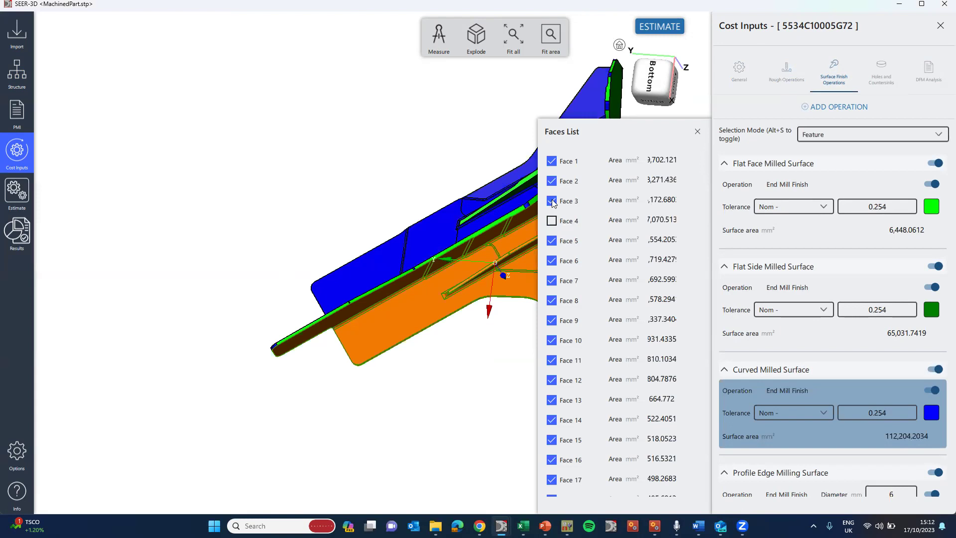
click(552, 201)
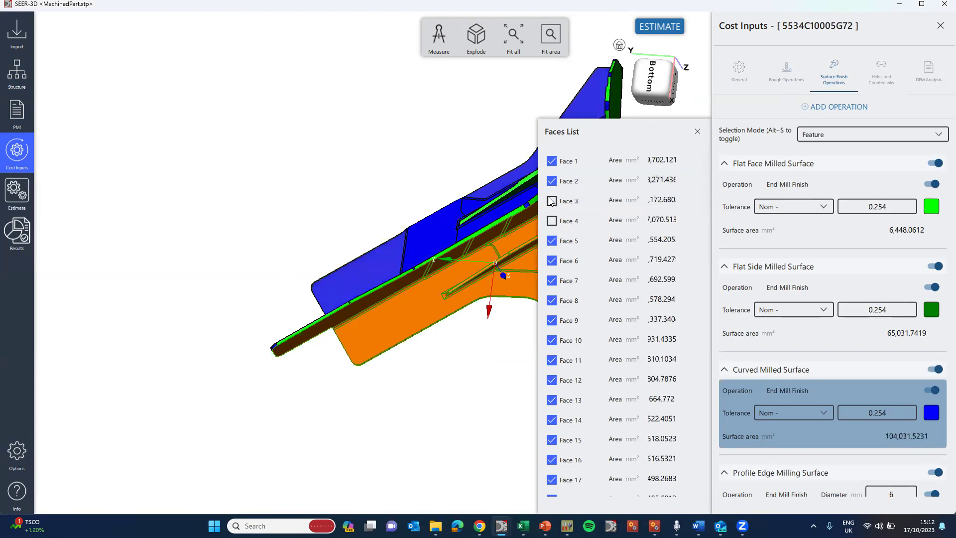
click(551, 201)
click(552, 220)
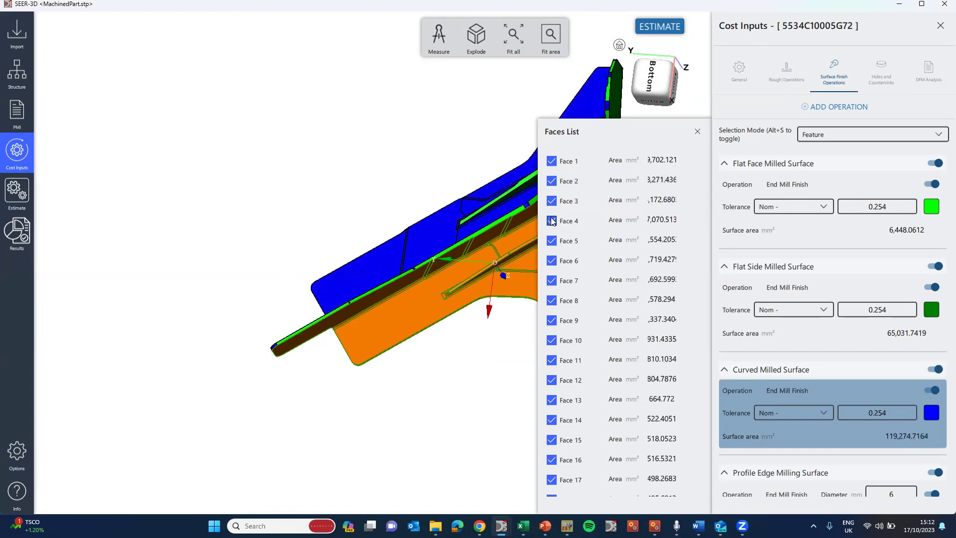
click(573, 201)
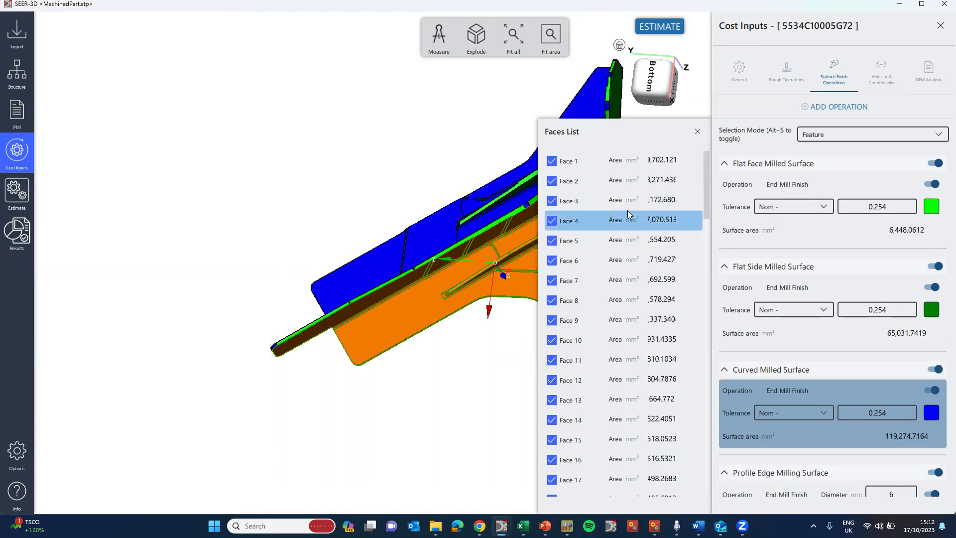
Set the tolerance of the 16.1 mm blind hole to Fine in the hole operations
click(883, 70)
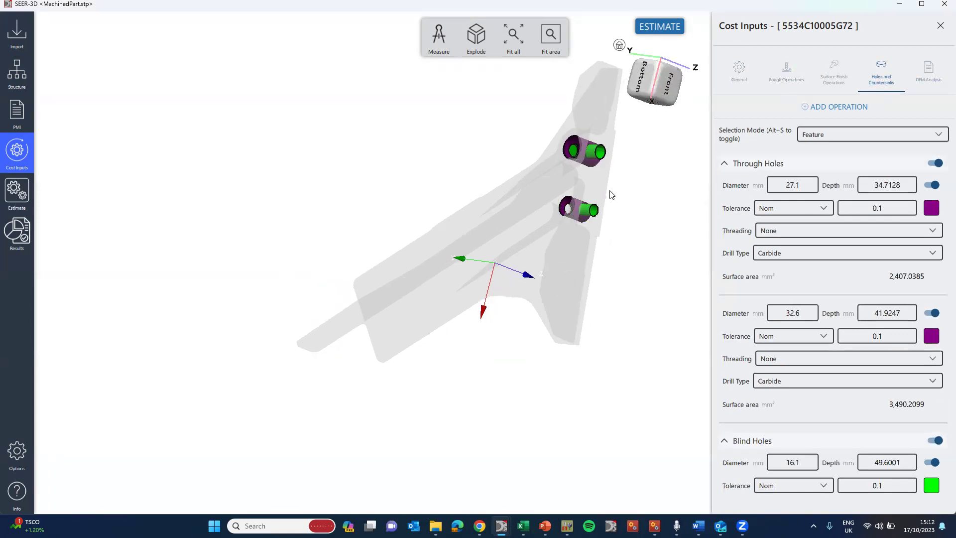
click(593, 211)
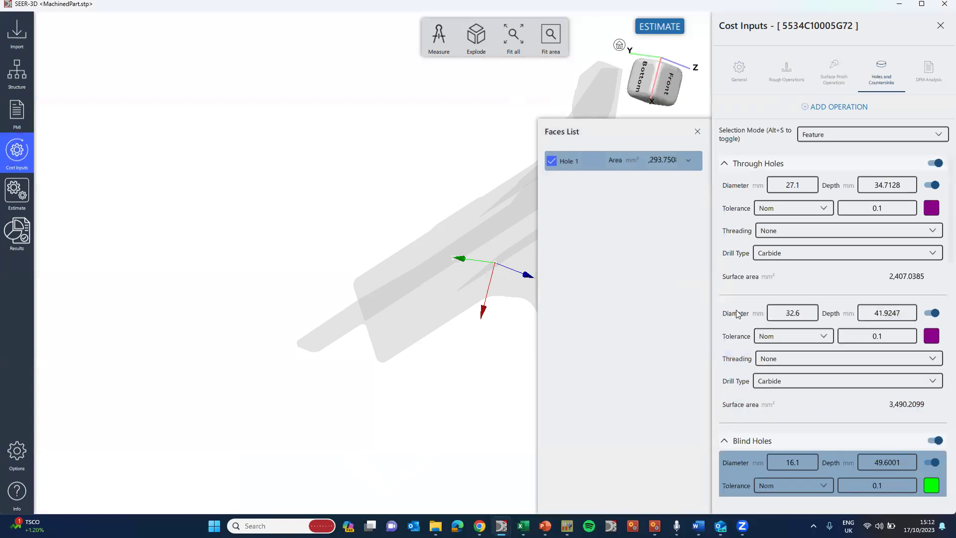
click(827, 484)
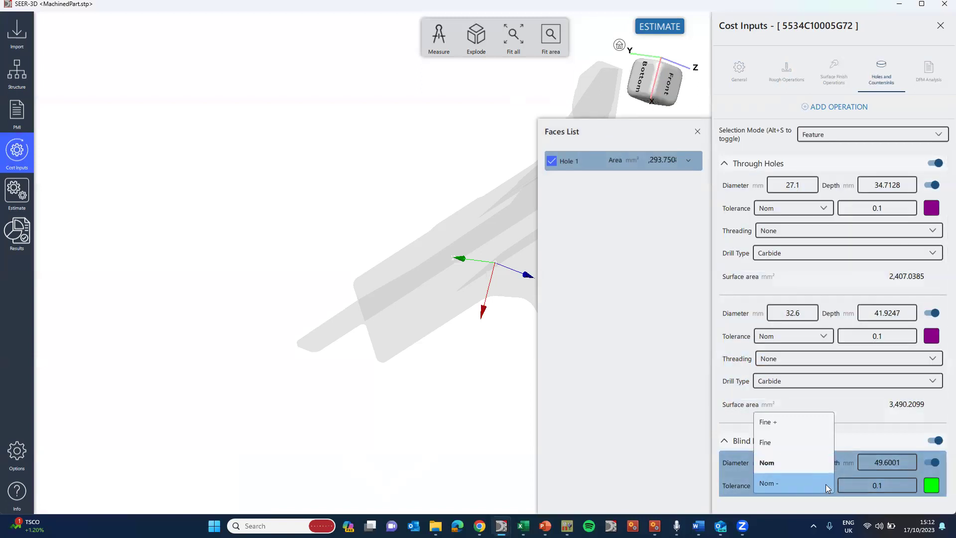
click(814, 445)
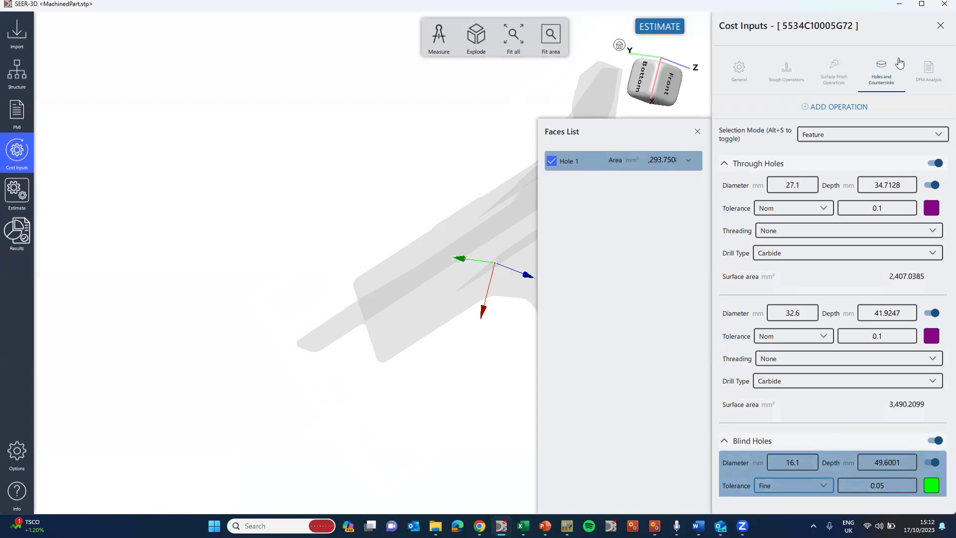
click(698, 132)
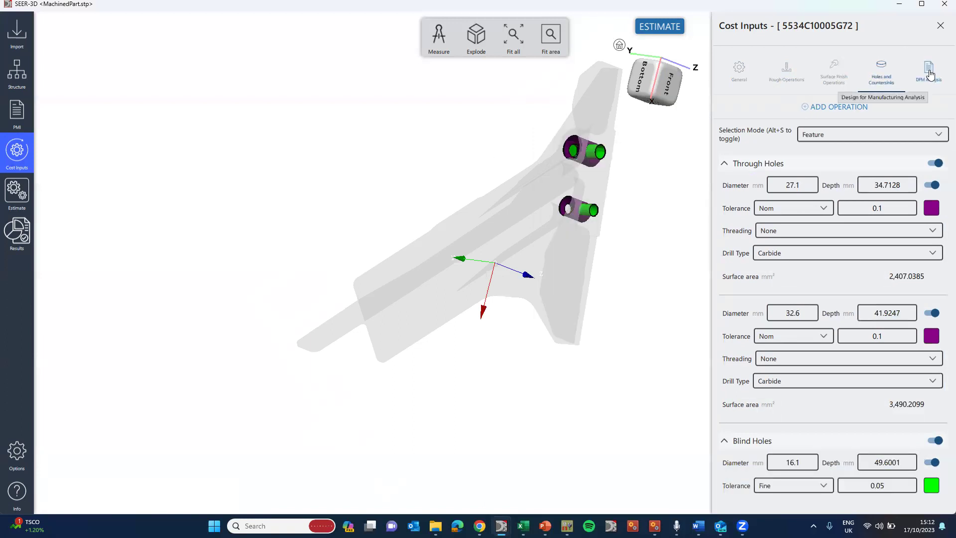
Run the DFM analysis in the SEER-3DRelease environment and read the Angular Milling Faces and External Edge Fillets issues
click(929, 73)
click(831, 137)
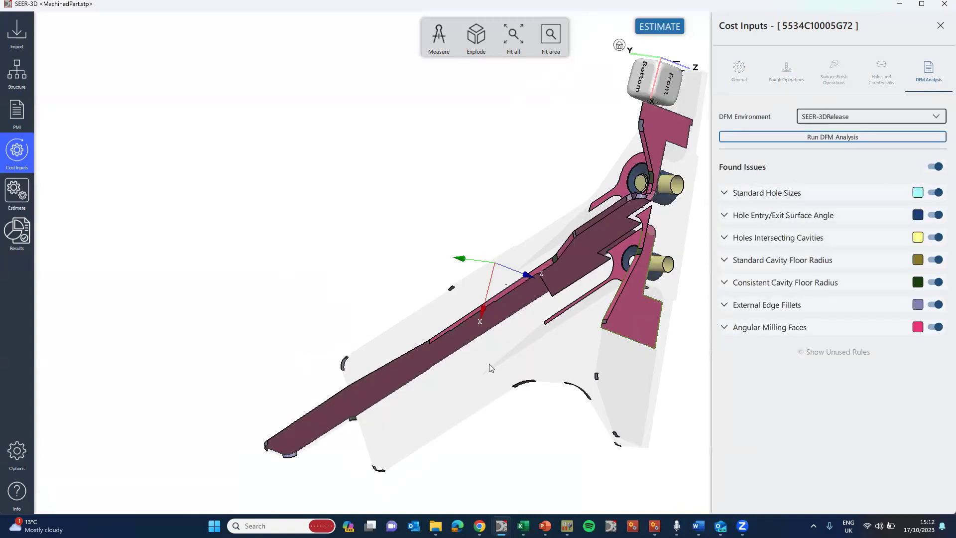
drag(441, 324, 707, 318)
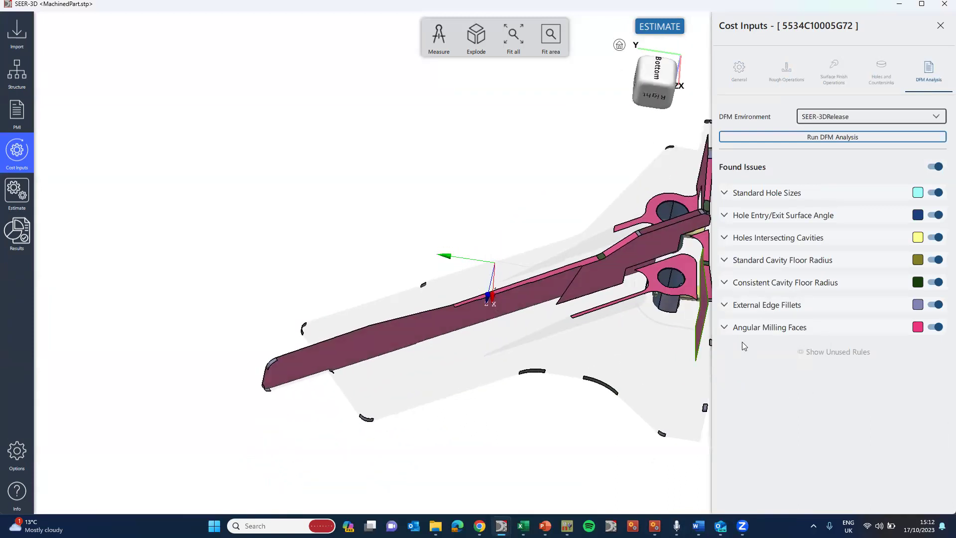
click(725, 329)
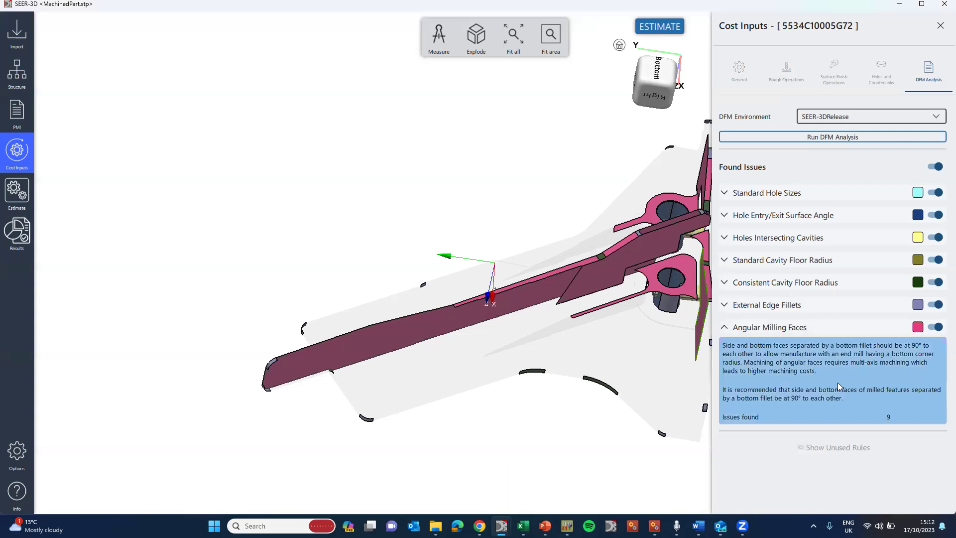
click(722, 305)
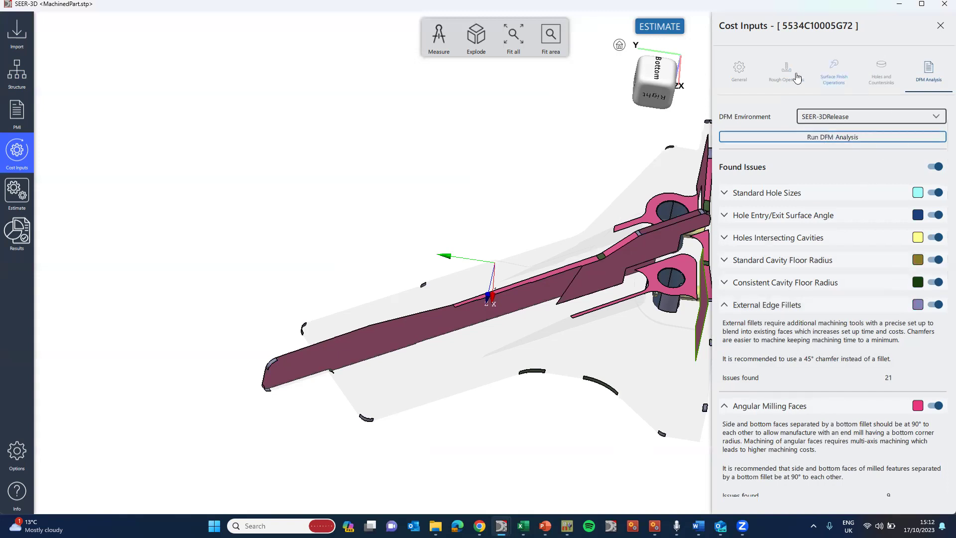
Review the part's general cost inputs and volume properties, and generate its cost estimate in SEER-MFG
click(741, 73)
scroll(742, 74, down, 10)
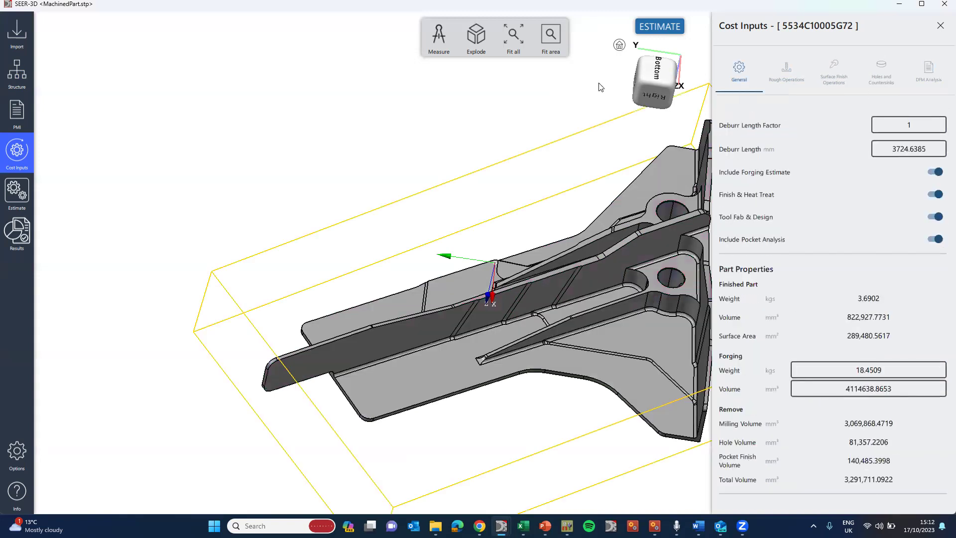
scroll(601, 87, up, 5)
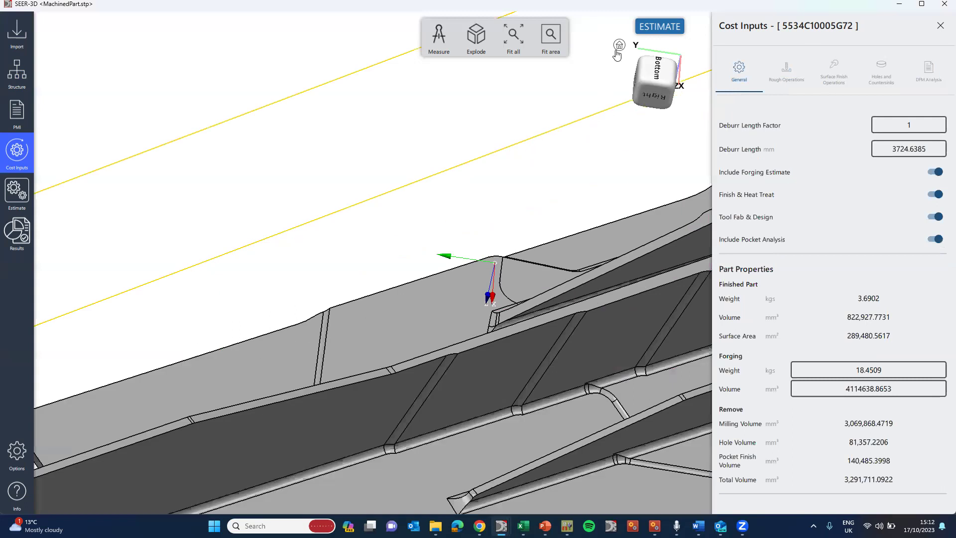
click(660, 26)
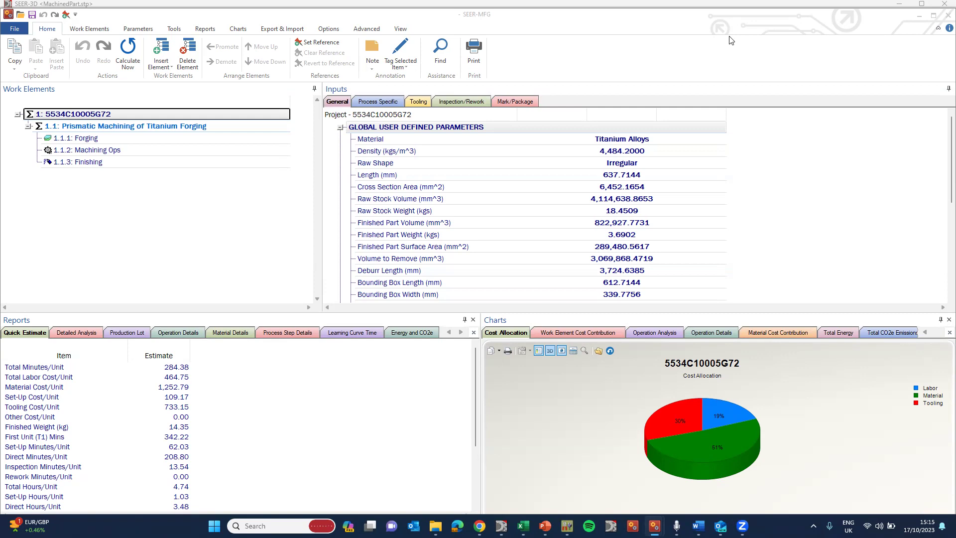
Examine the general inputs of Machining Ops, reading the definitions of Product Classification and Production Experience/Optimization without changing them
click(92, 139)
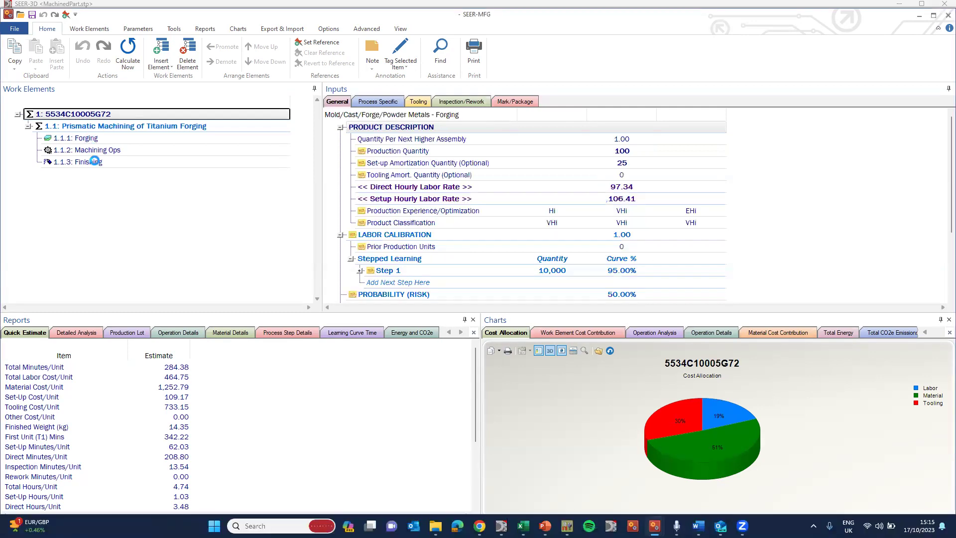
click(98, 150)
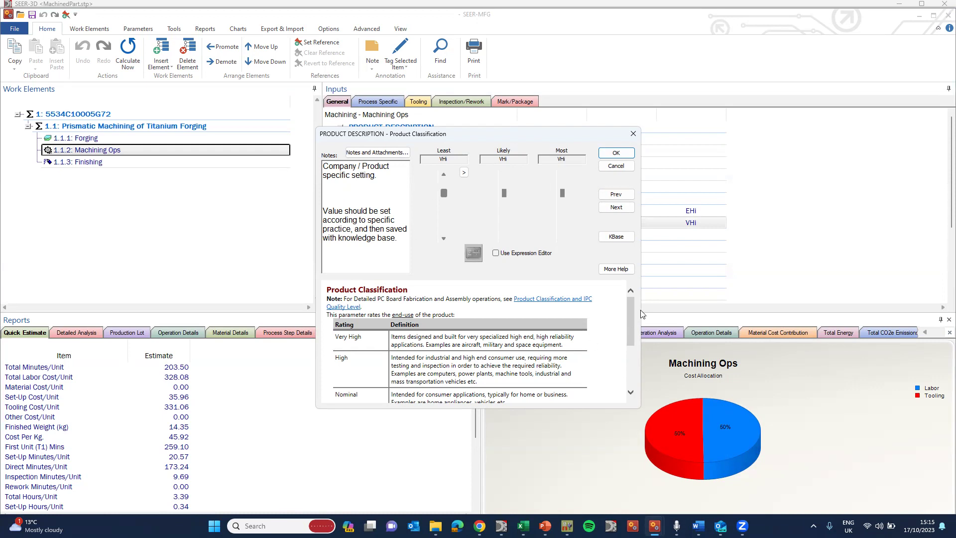
drag(627, 307, 617, 227)
click(633, 134)
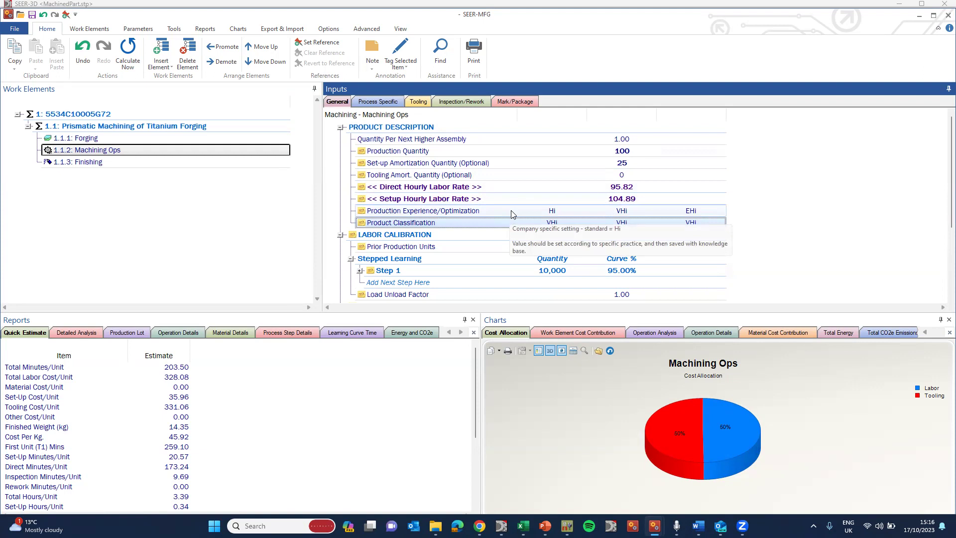
click(564, 210)
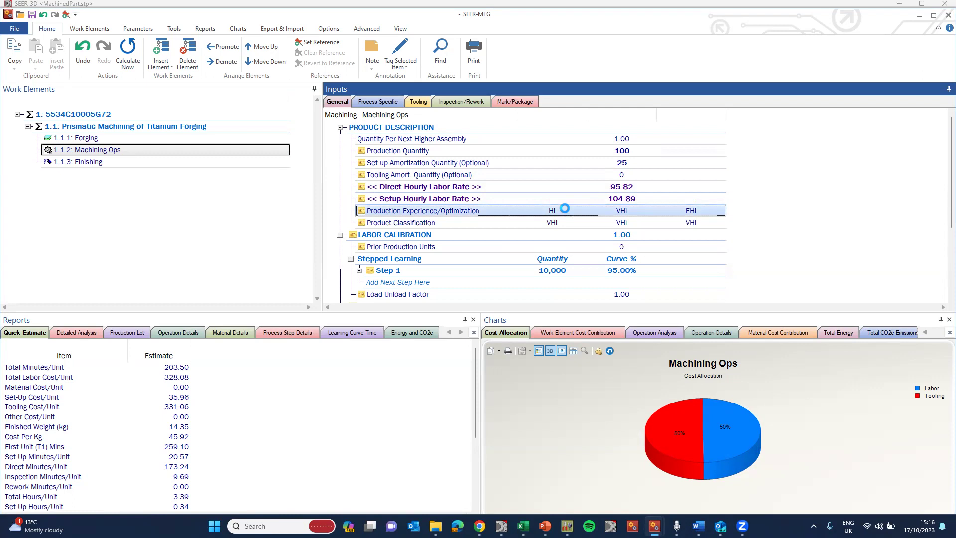
double_click(564, 209)
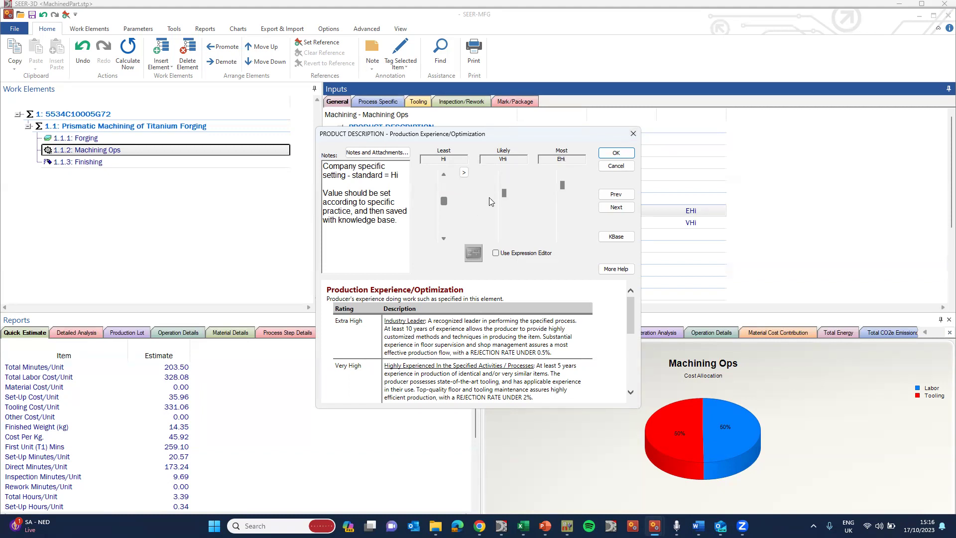
click(633, 135)
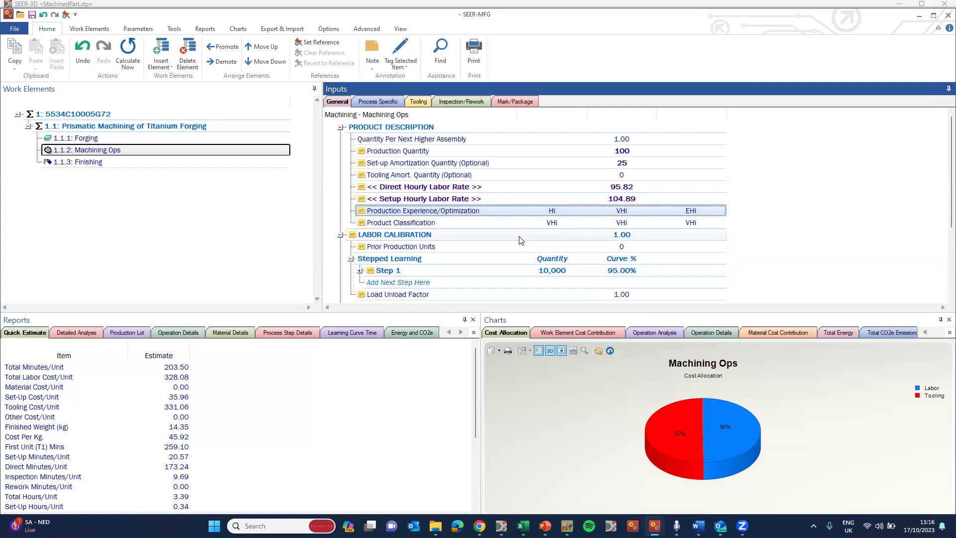
Read the process-specific inputs of Machining Ops, including material, load/unload and tool-related details for rough milling
click(377, 102)
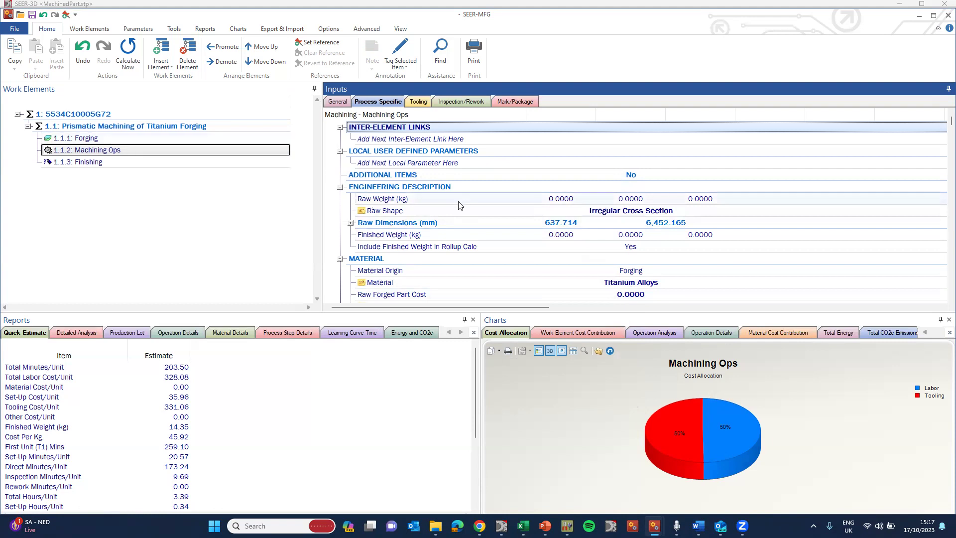
scroll(615, 192, down, 6)
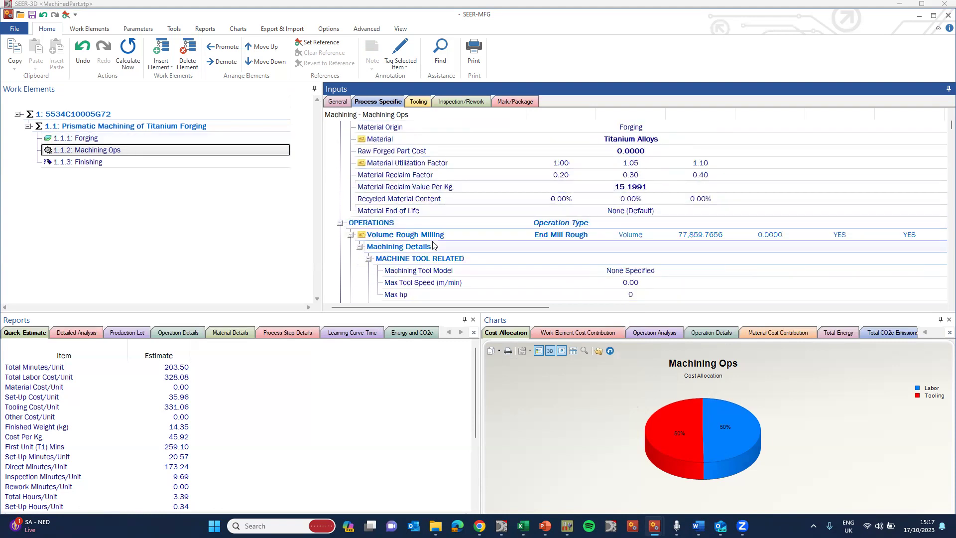
scroll(461, 231, down, 12)
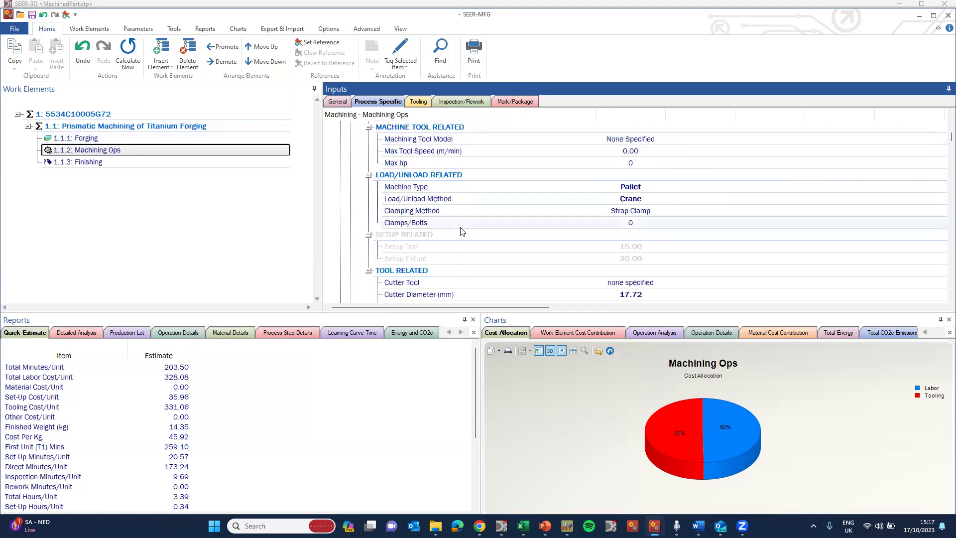
scroll(461, 231, down, 5)
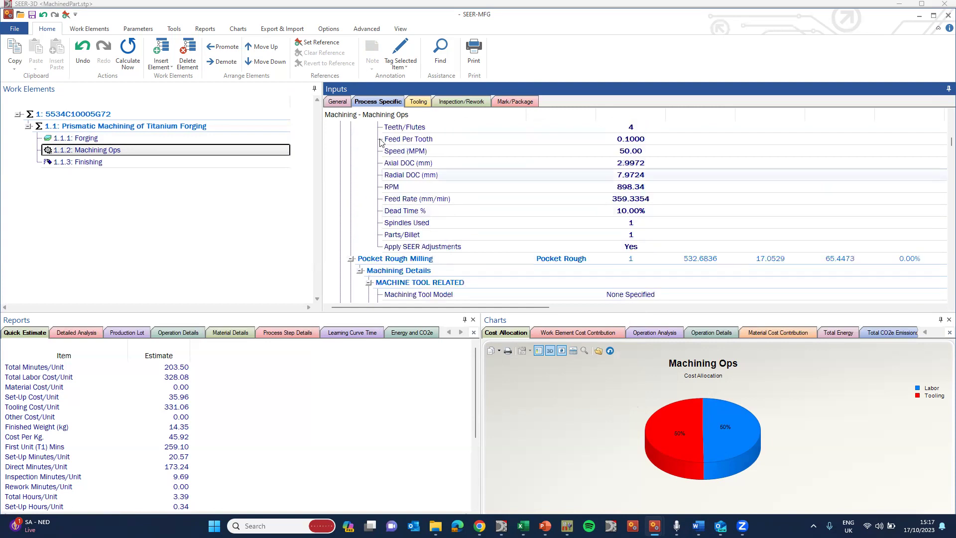
scroll(498, 212, down, 1)
scroll(552, 208, up, 5)
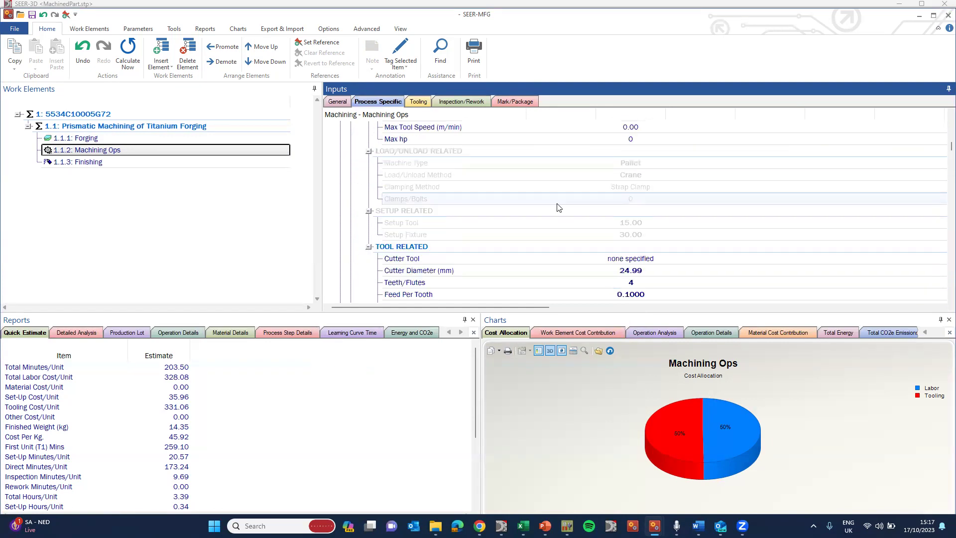
Hide the machining details so the Machining Ops inputs list only the individual operations
click(401, 29)
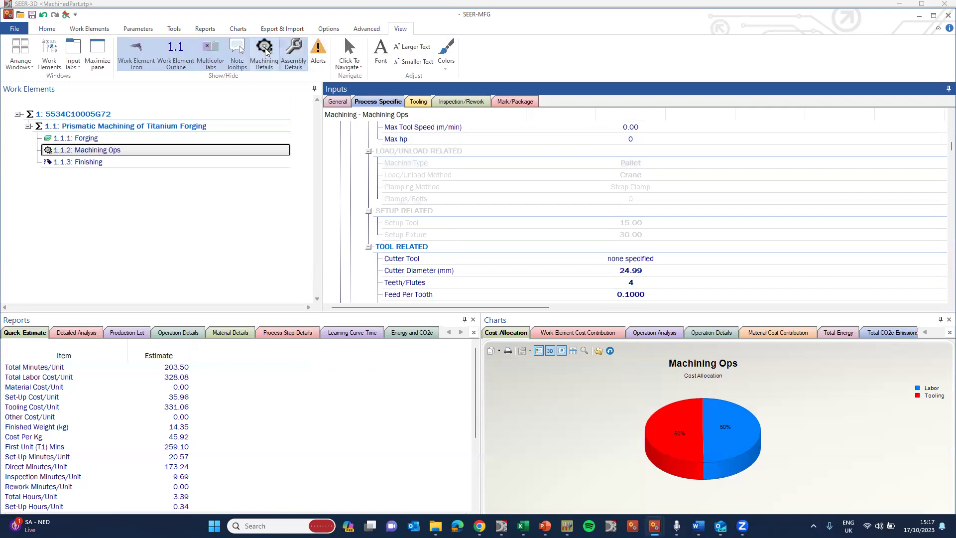
click(274, 67)
scroll(582, 221, down, 10)
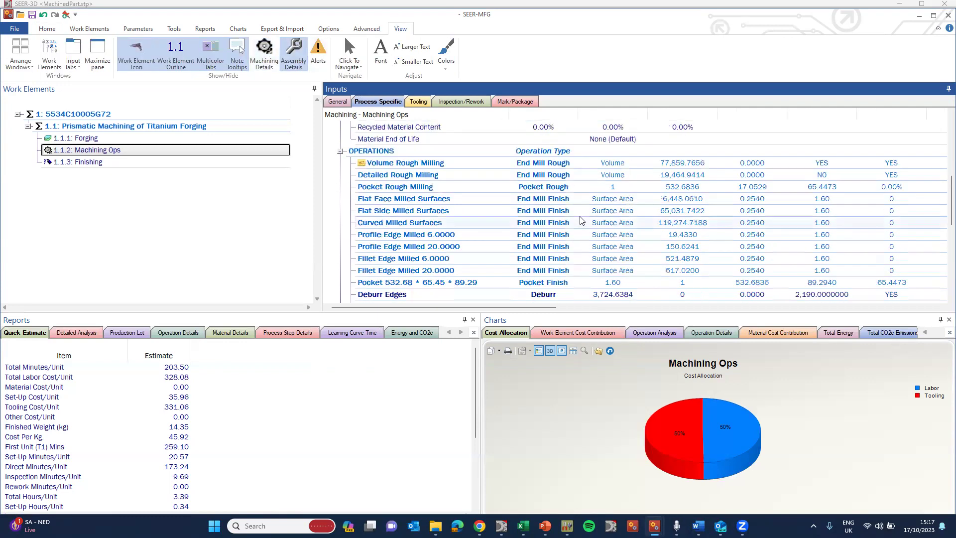
Examine the milling and drilling operations, and the full Operation Details report with its time shares and cost per unit
scroll(582, 220, down, 3)
scroll(582, 221, up, 4)
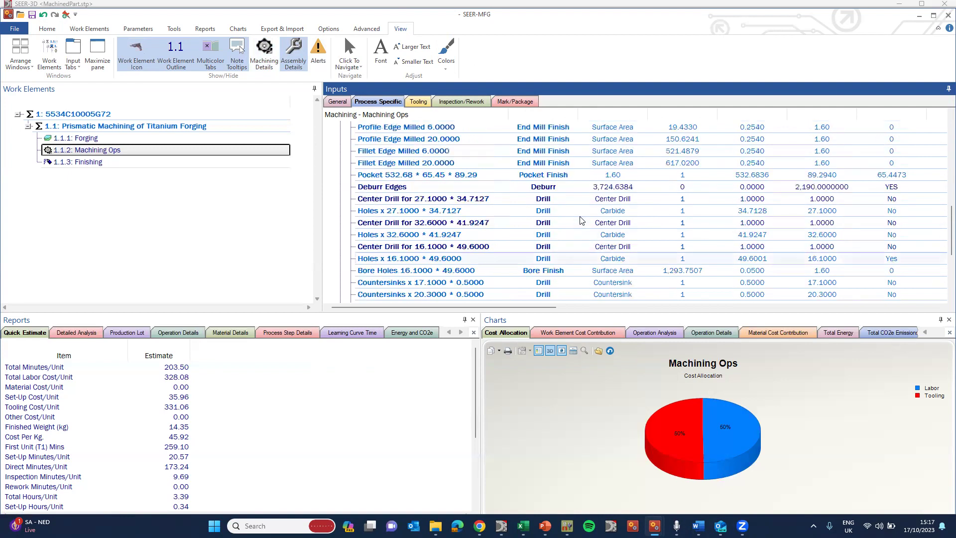
click(179, 333)
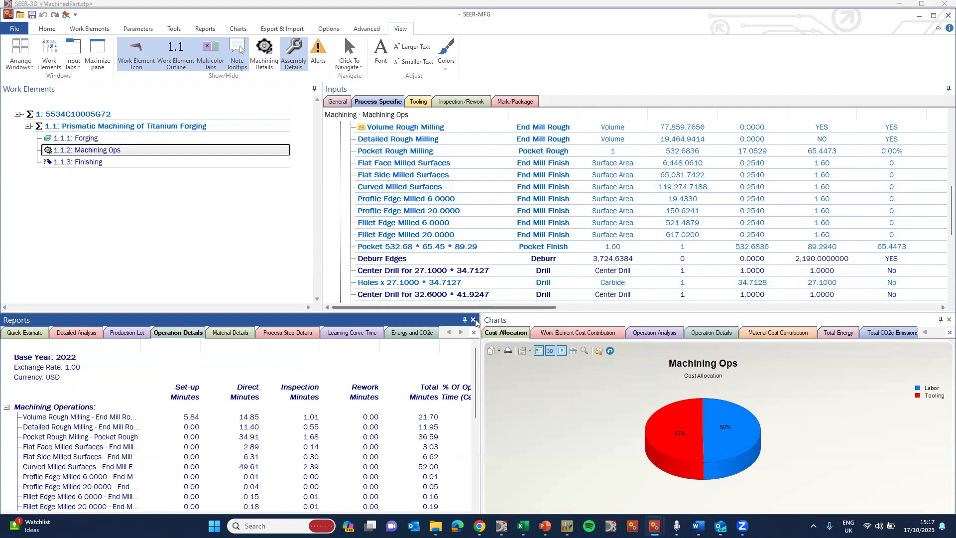
drag(518, 458, 637, 473)
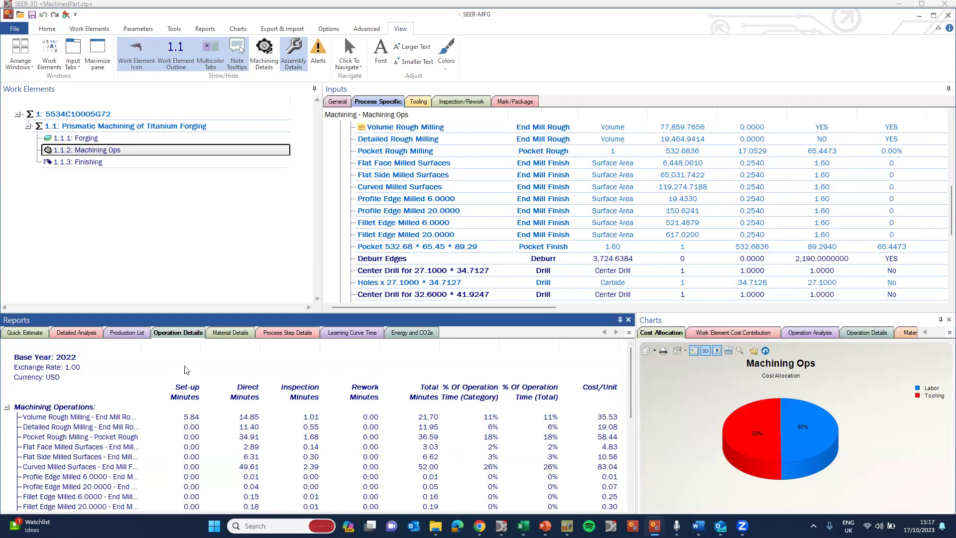
Add Total Cost/Unit and Total Cost/Unit Exc. Tooling to the Quick Estimate report
click(19, 332)
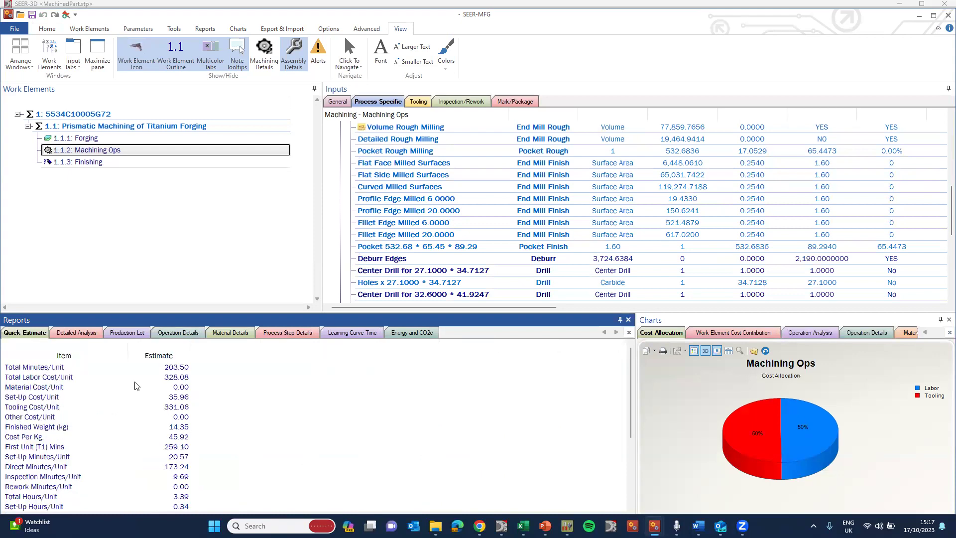
right_click(139, 397)
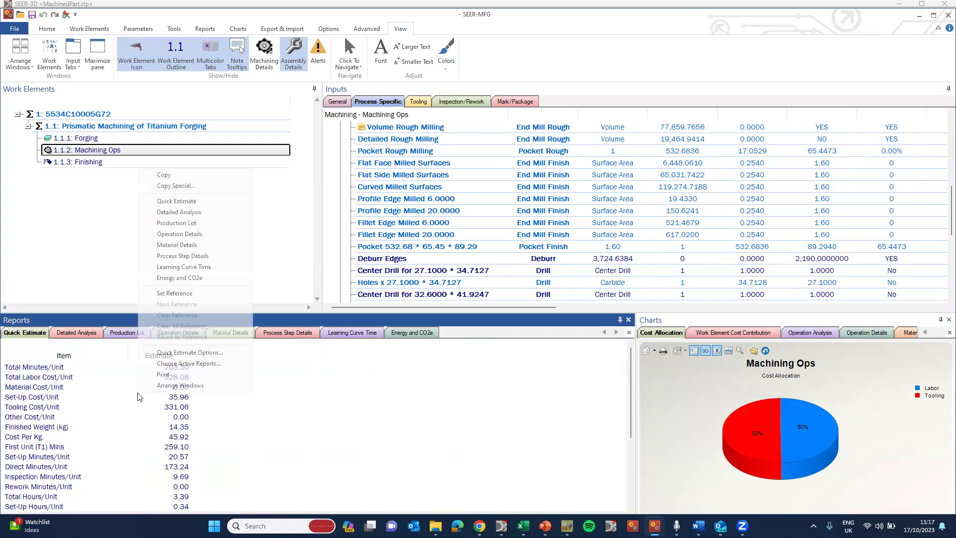
click(179, 352)
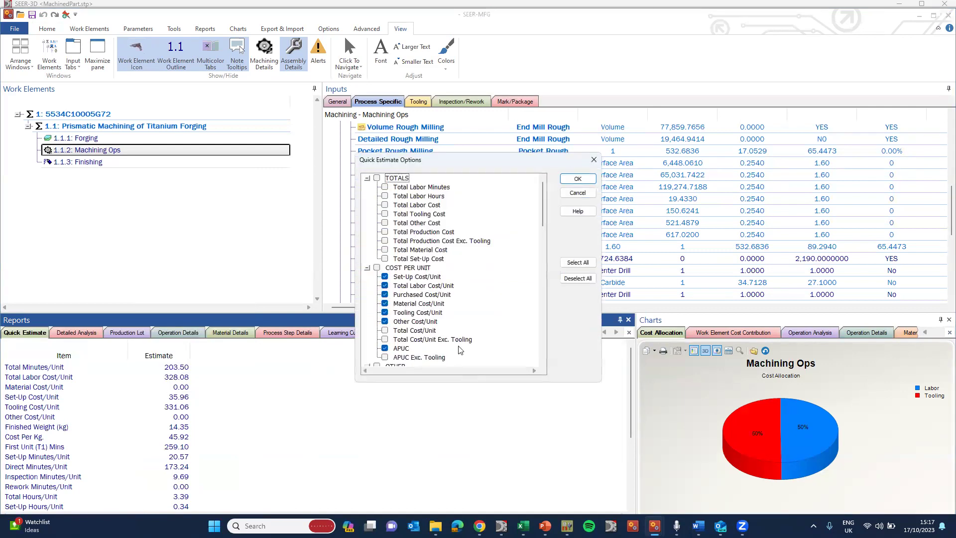
click(385, 331)
click(386, 339)
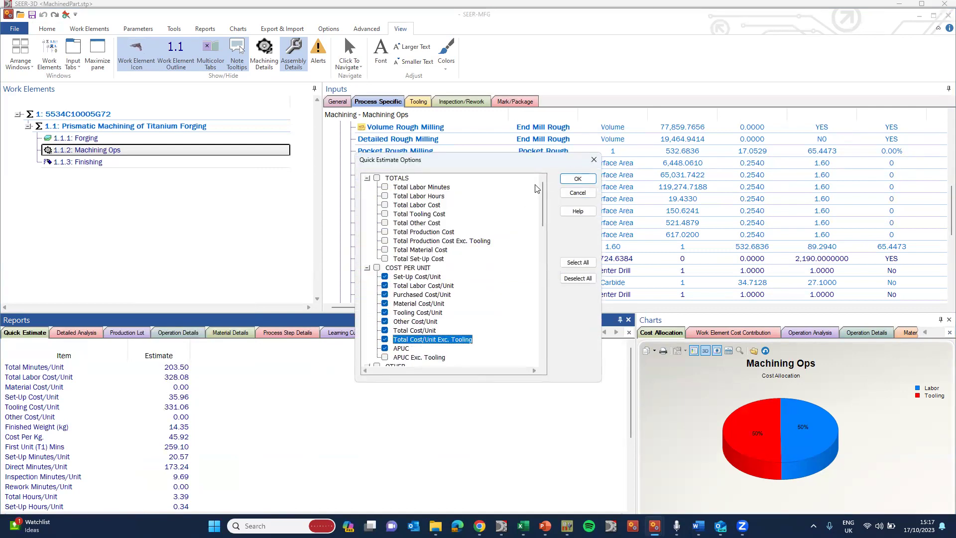
click(577, 179)
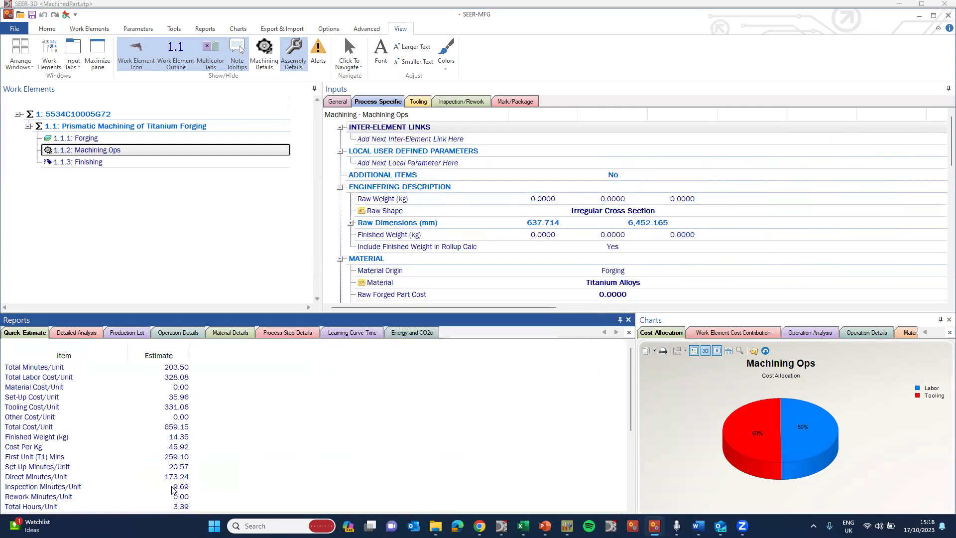
Set the Machining Ops estimate as the reference and change its learning curve Step 1 to quantity 100 and 80%
click(66, 15)
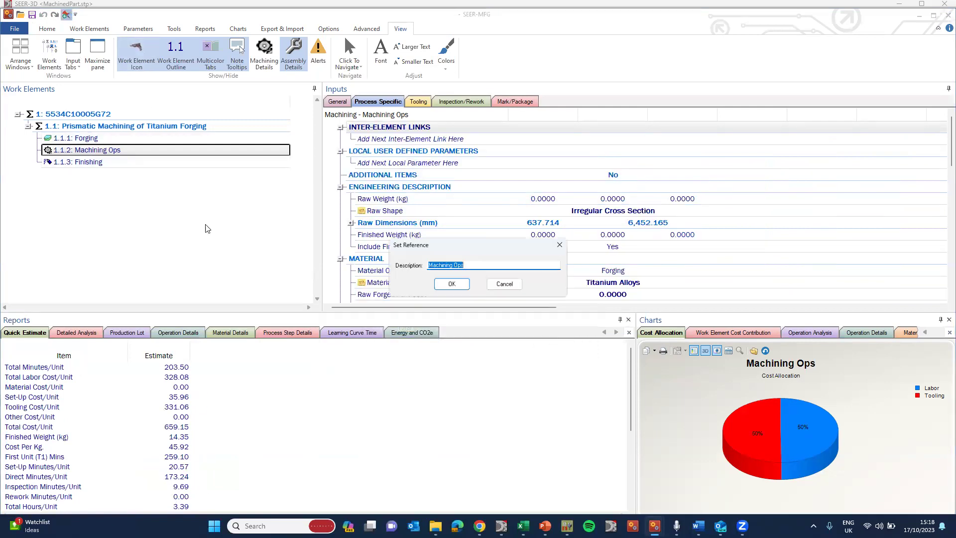
click(451, 285)
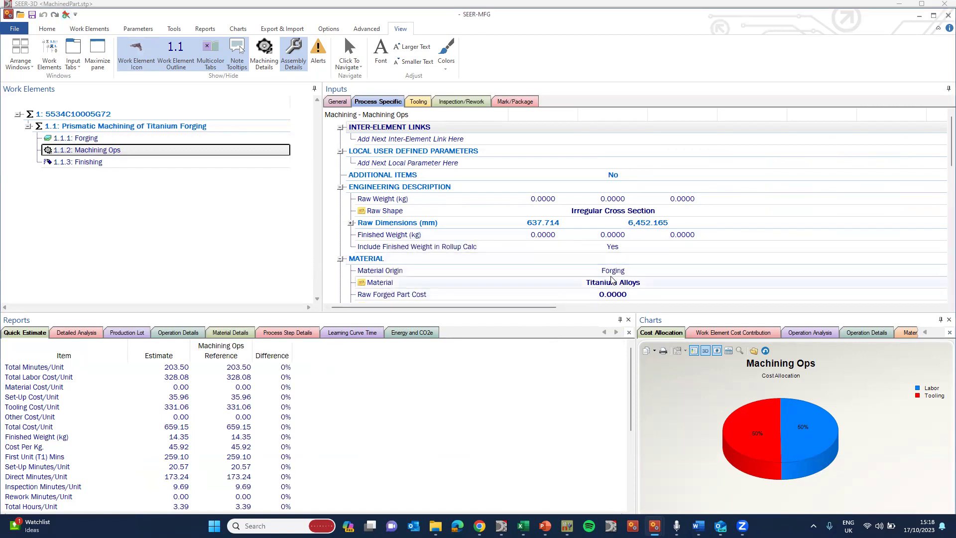
click(336, 102)
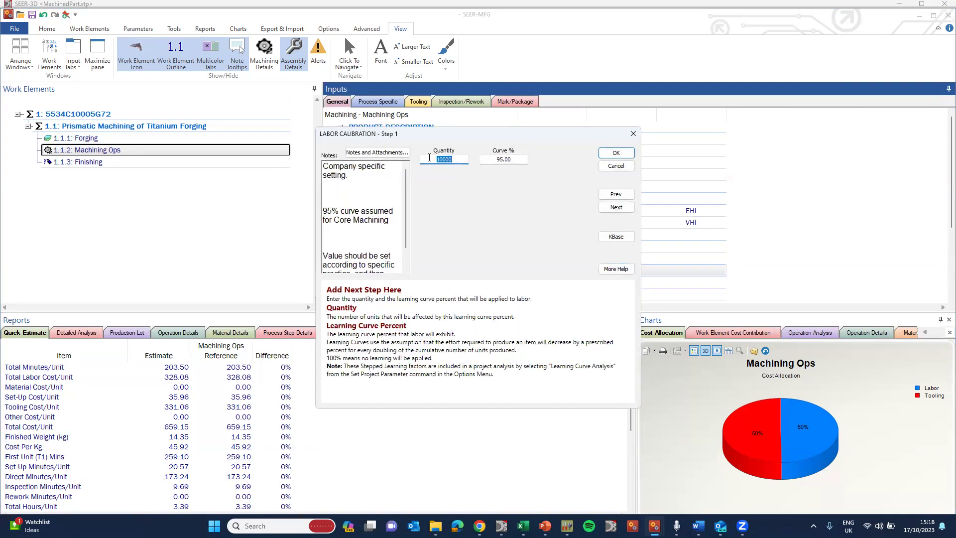
text(100)
key(Tab)
text(80)
click(623, 155)
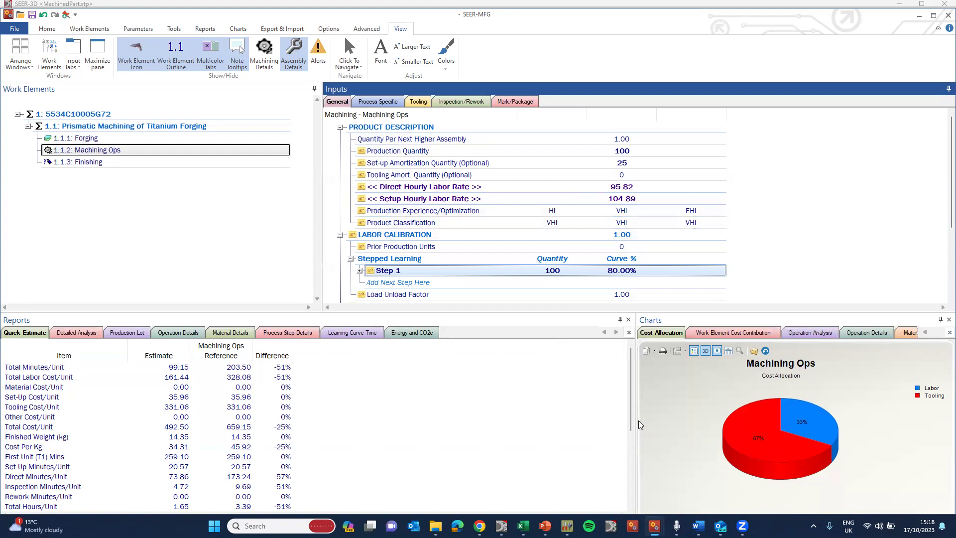
Enlarge the chart area and view the Work Element Cost Contribution, Operation Analysis, Operation Details and Material Cost Contribution charts
drag(636, 421, 481, 421)
click(596, 336)
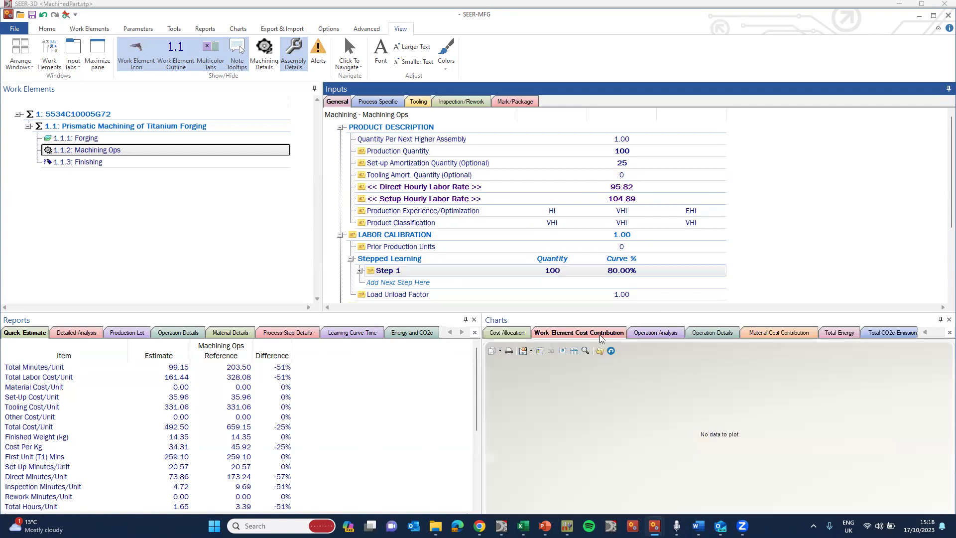
click(655, 334)
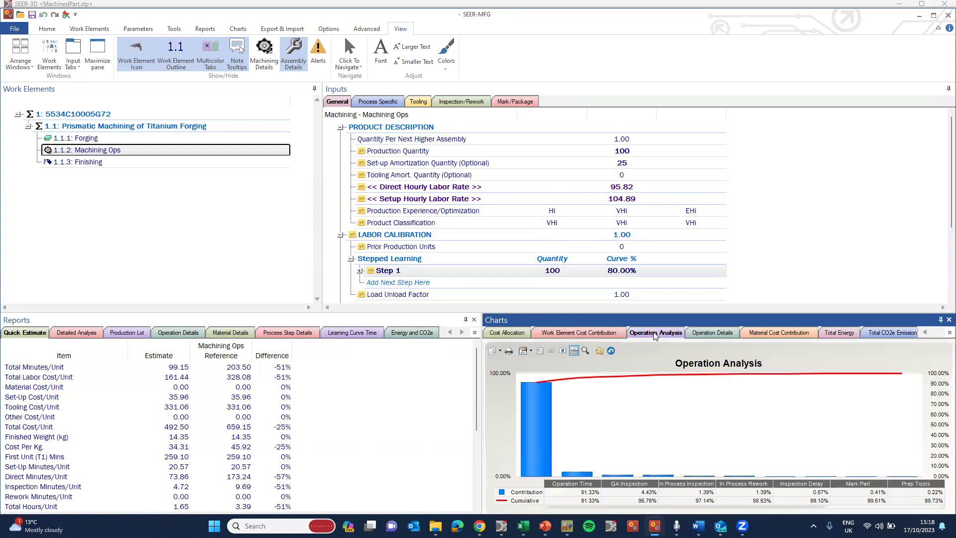
click(714, 334)
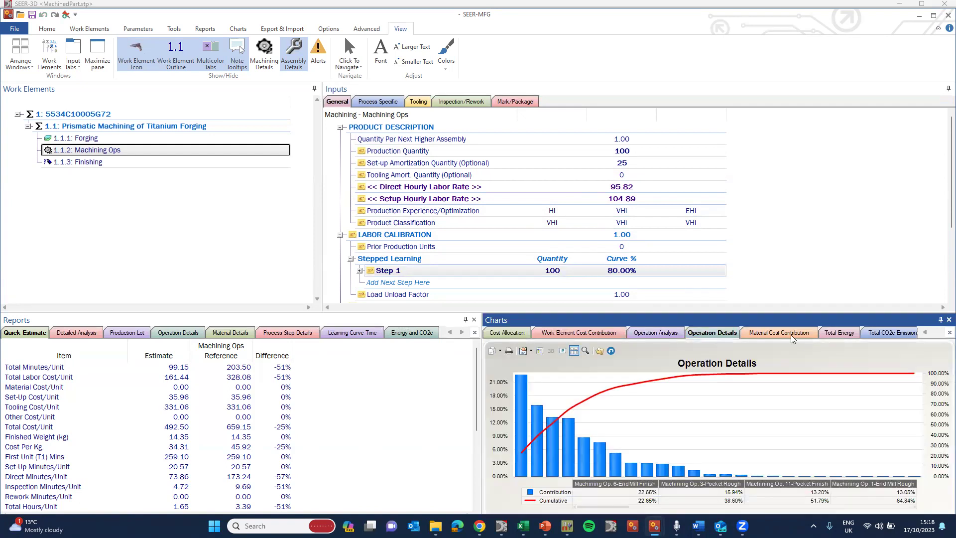
click(782, 337)
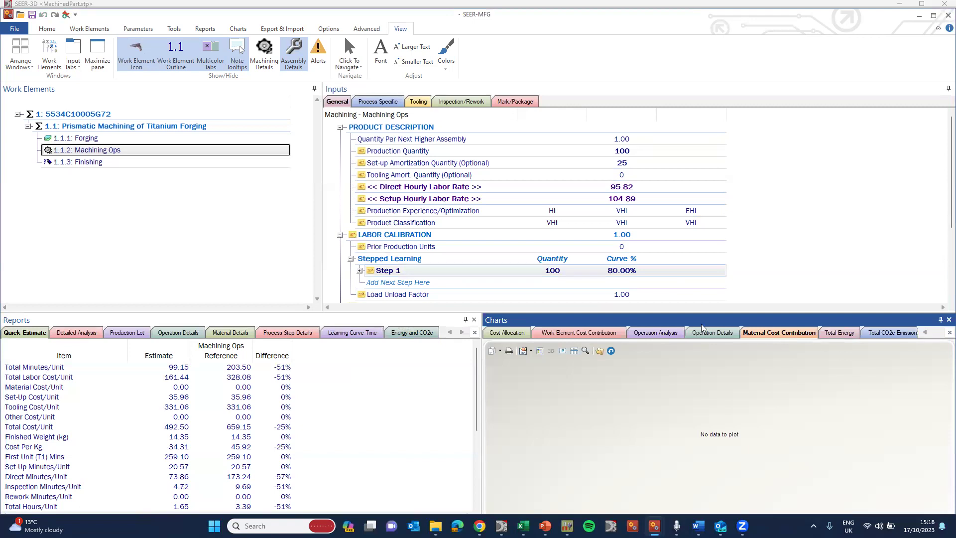
Examine the Forging element's process-specific inputs, covering its engineering description and material settings
click(87, 138)
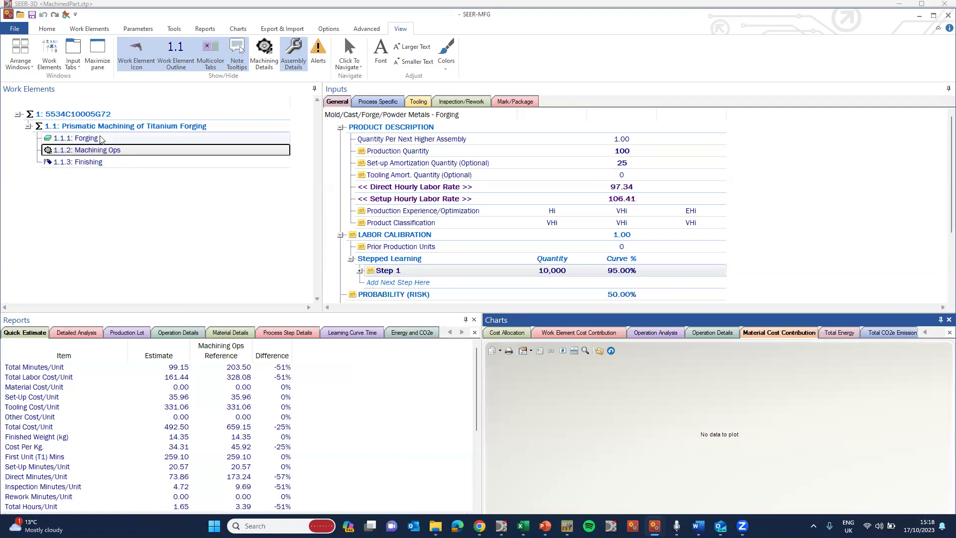
click(369, 102)
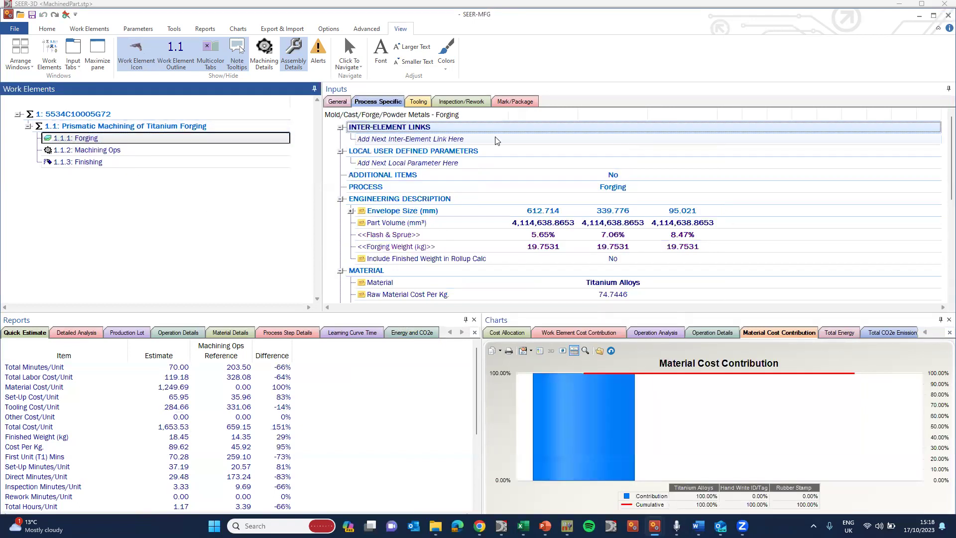
scroll(563, 141, down, 2)
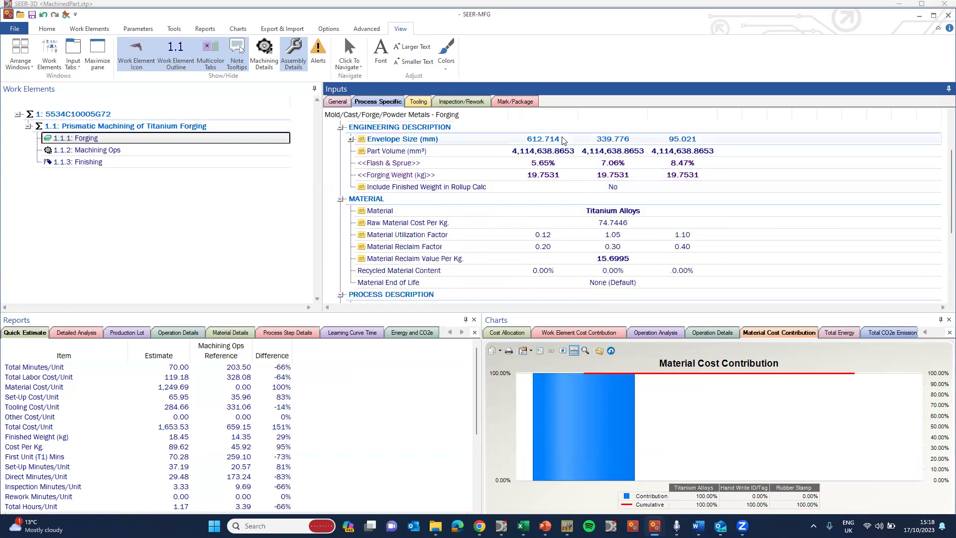
Examine the Forging element's material, process and manufacturing descriptions, and view the Finishing element's process-specific inputs
scroll(564, 160, down, 1)
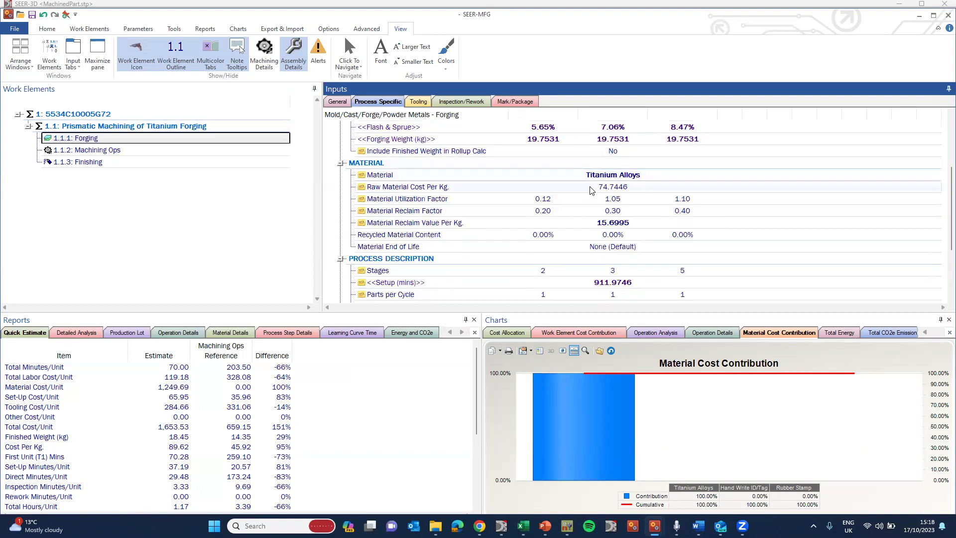
scroll(591, 190, down, 2)
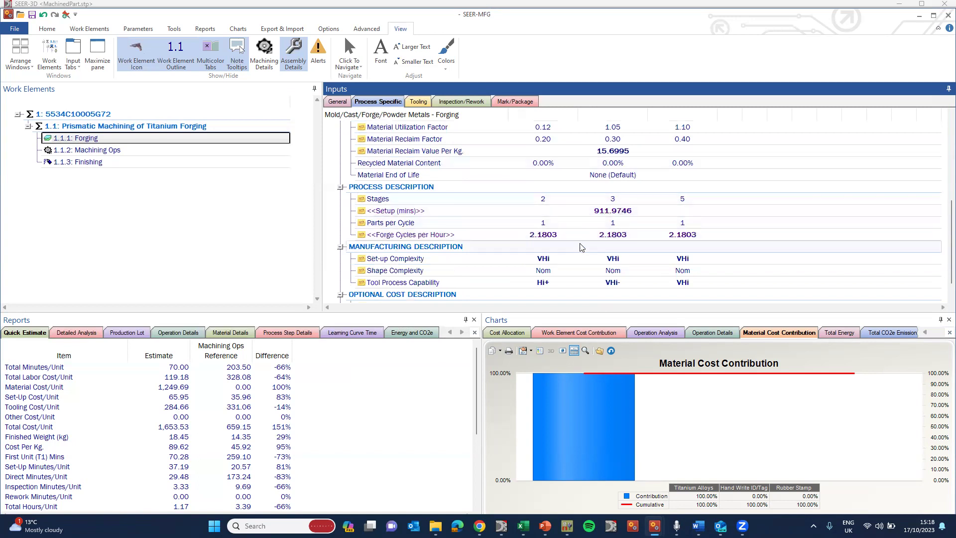
scroll(584, 245, down, 1)
click(73, 114)
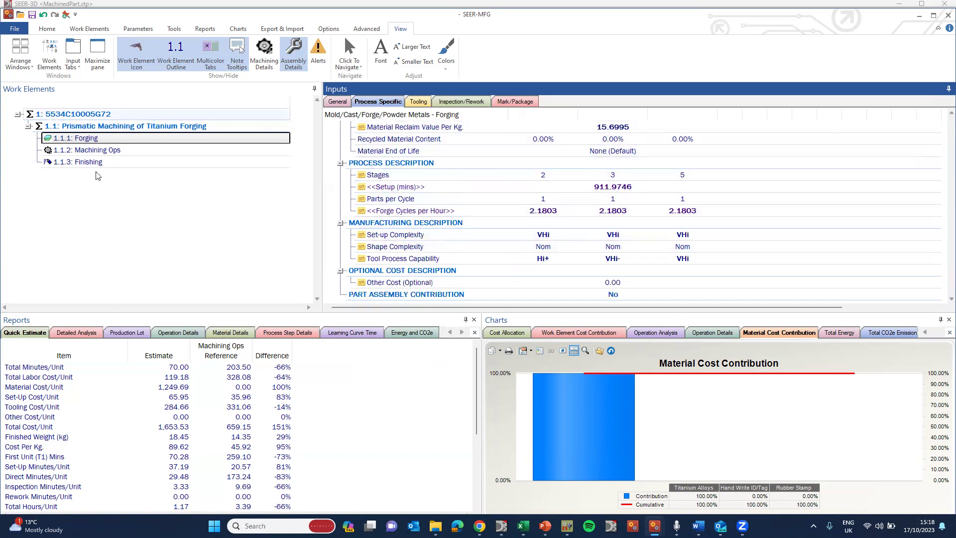
click(97, 164)
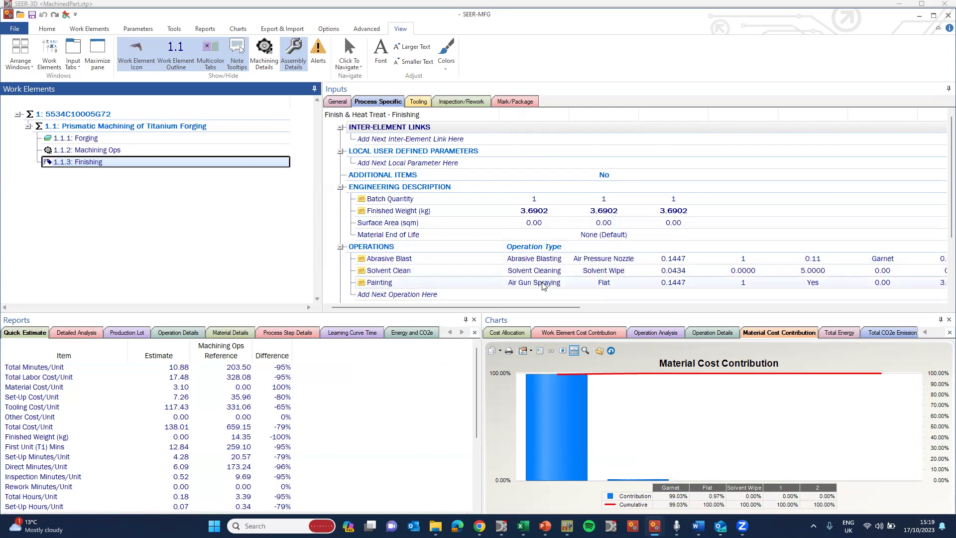
Look through the process types available for a new work element and close the dialog without creating one
click(92, 29)
click(25, 54)
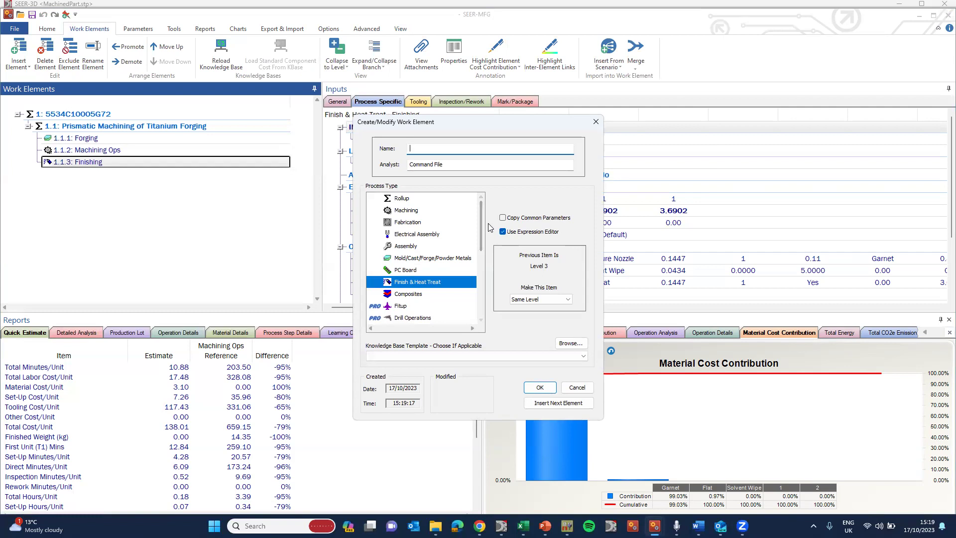
scroll(479, 256, down, 2)
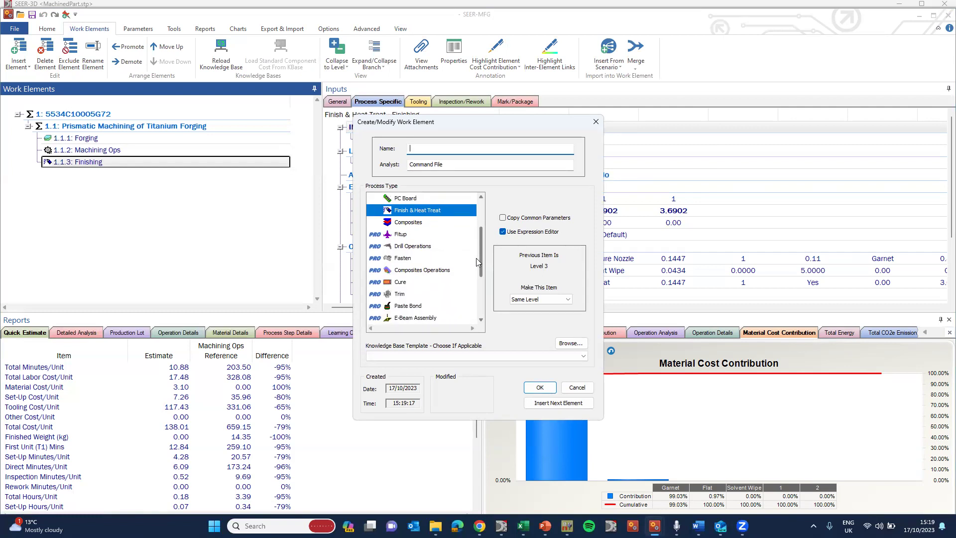
scroll(476, 269, down, 2)
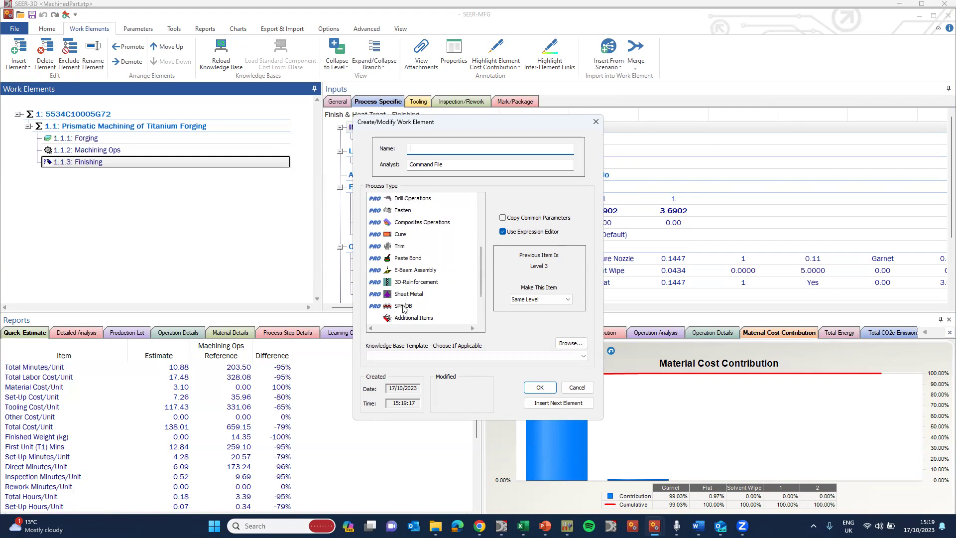
drag(481, 266, 481, 281)
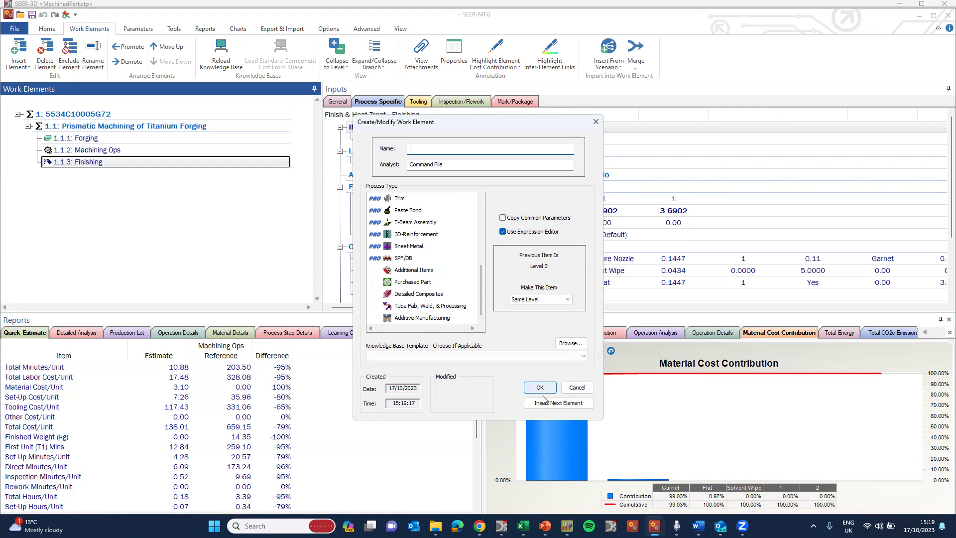
click(597, 122)
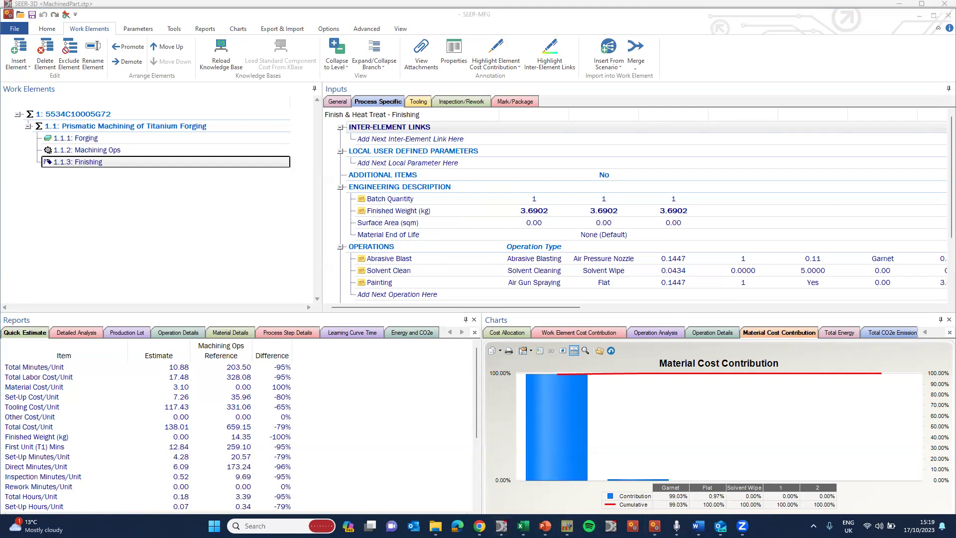
Switch to the sheet metal component in SEER-3D and set its process group to Sheet Metal with the Simple Brake Press Fittings manufacturing environment
mouse_move(502, 526)
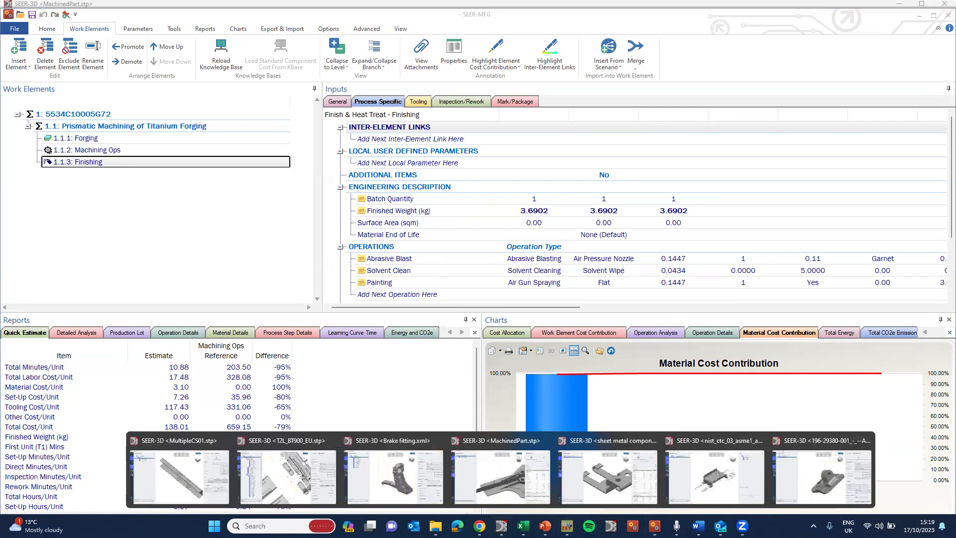
click(605, 473)
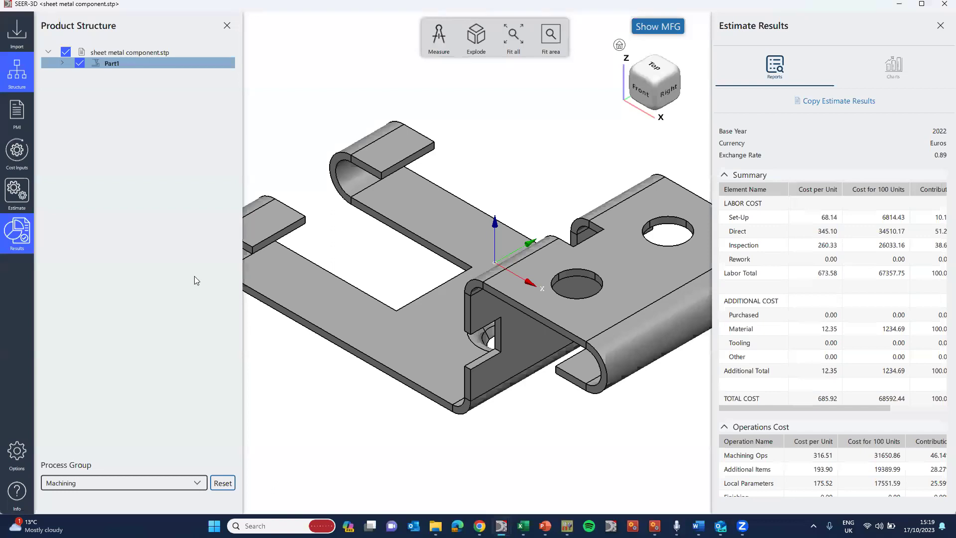
click(198, 482)
click(105, 418)
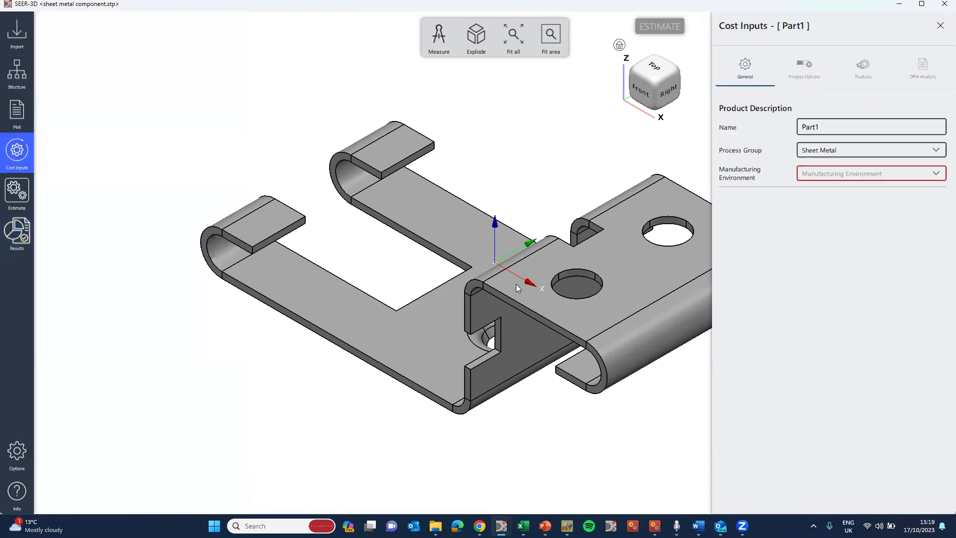
click(893, 173)
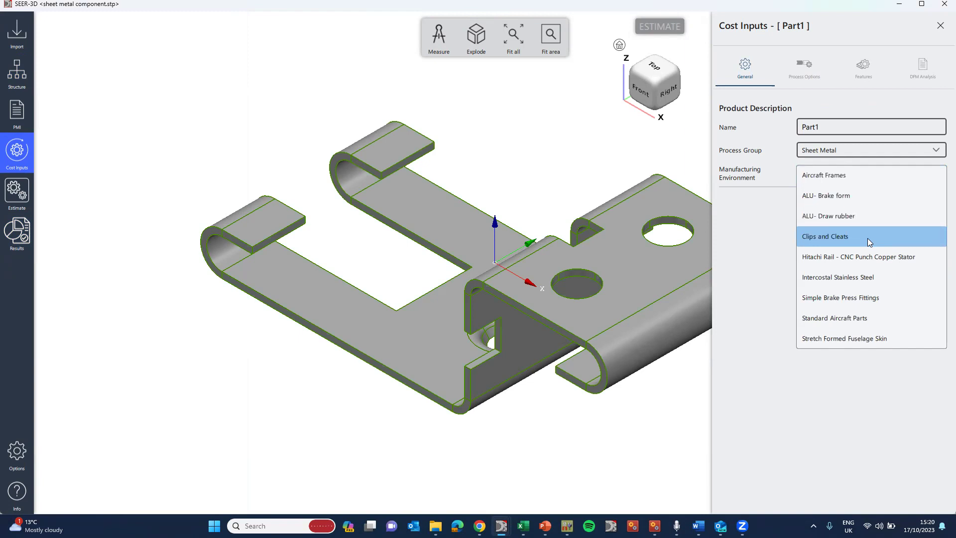
click(871, 297)
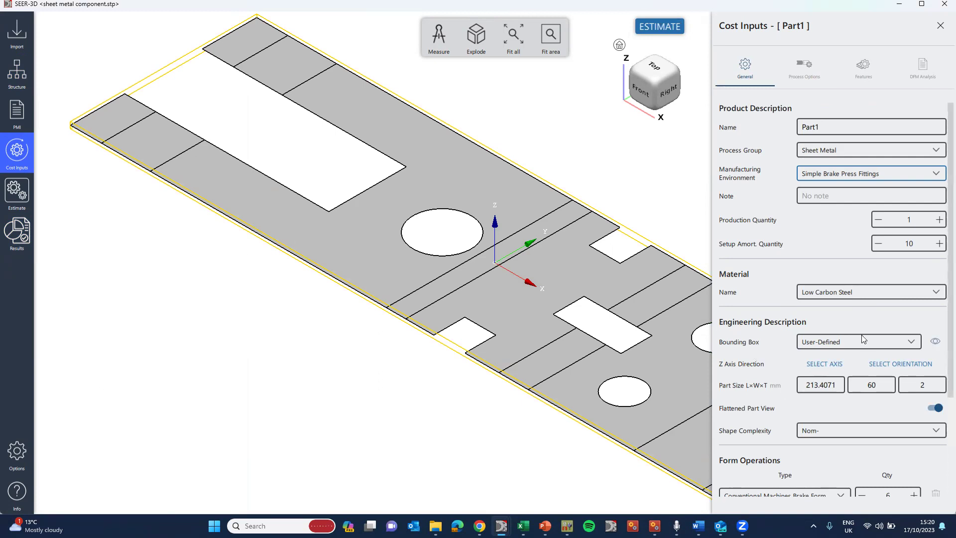
Review Part1's general cost inputs and recognised sheet metal features, and choose Nom- from the Shape Complexity options
scroll(844, 407, down, 2)
scroll(839, 417, down, 2)
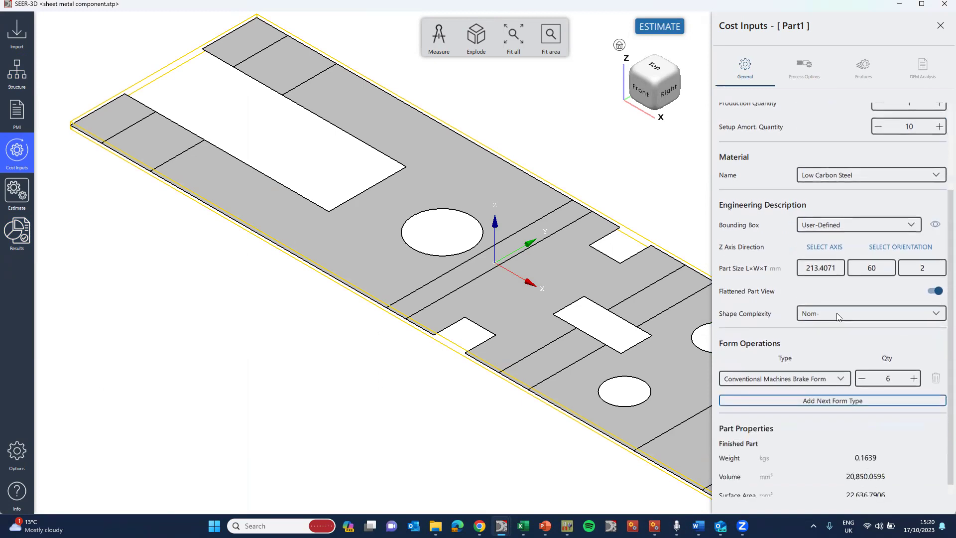
click(862, 83)
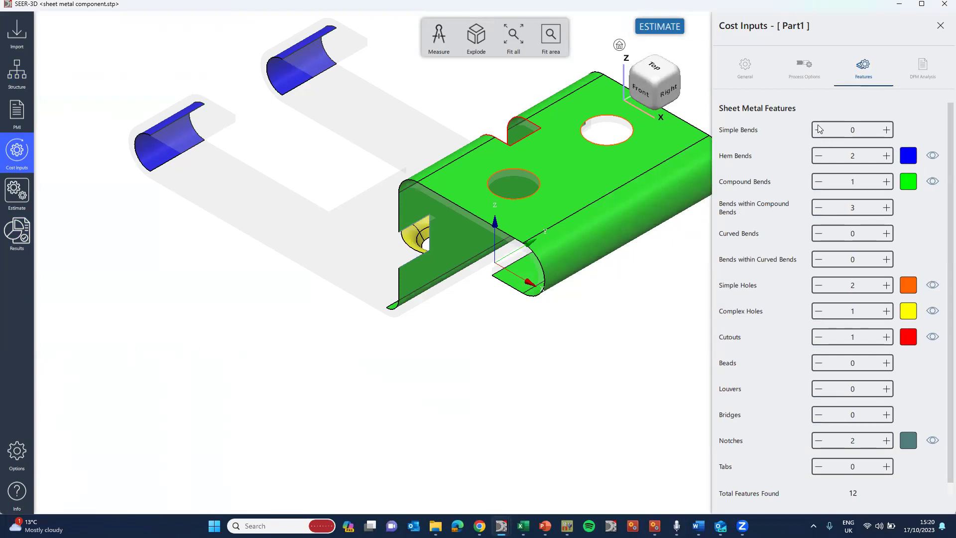
click(784, 90)
scroll(892, 363, down, 5)
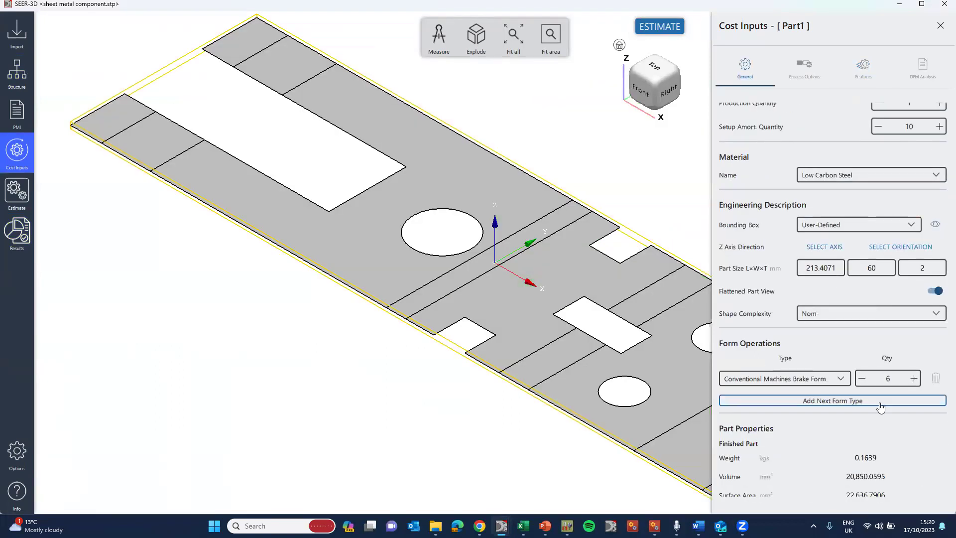
click(857, 313)
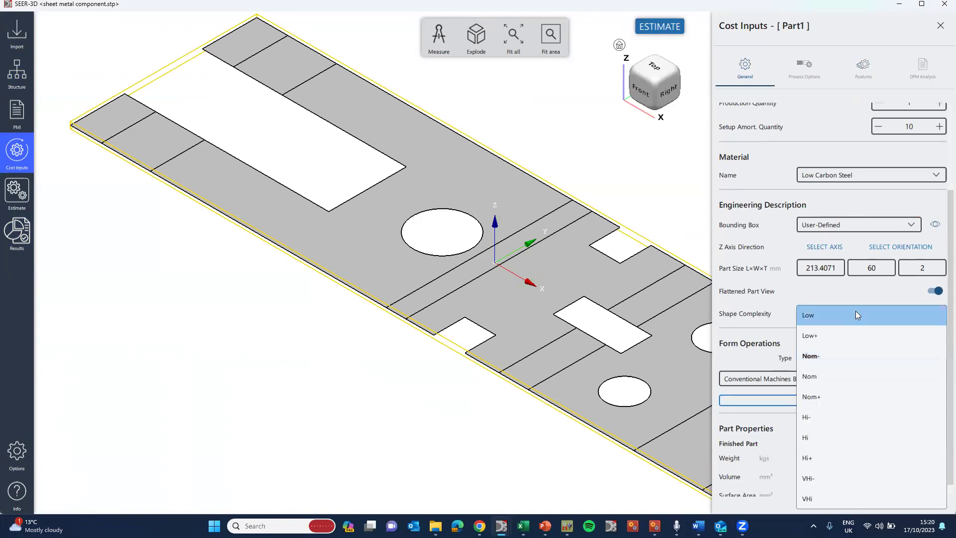
click(849, 362)
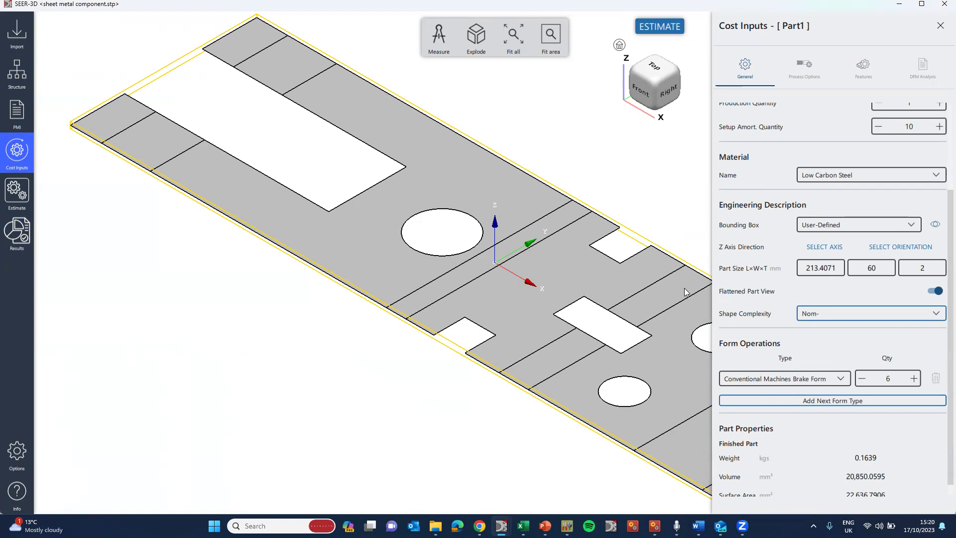
Enable CNC Laser Beam Cutting in the pre-form operations and disable Abrasive Water Jet Cutting
click(801, 89)
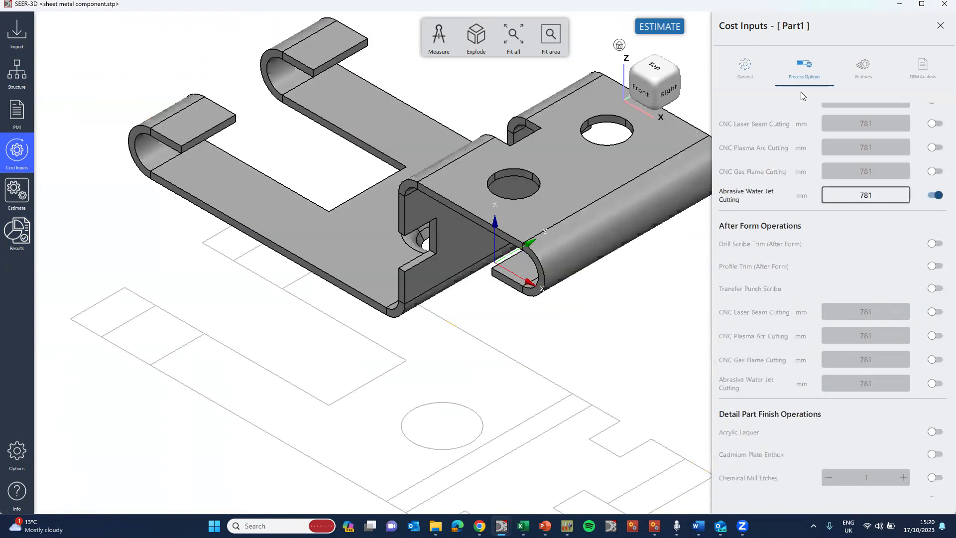
scroll(803, 150, up, 2)
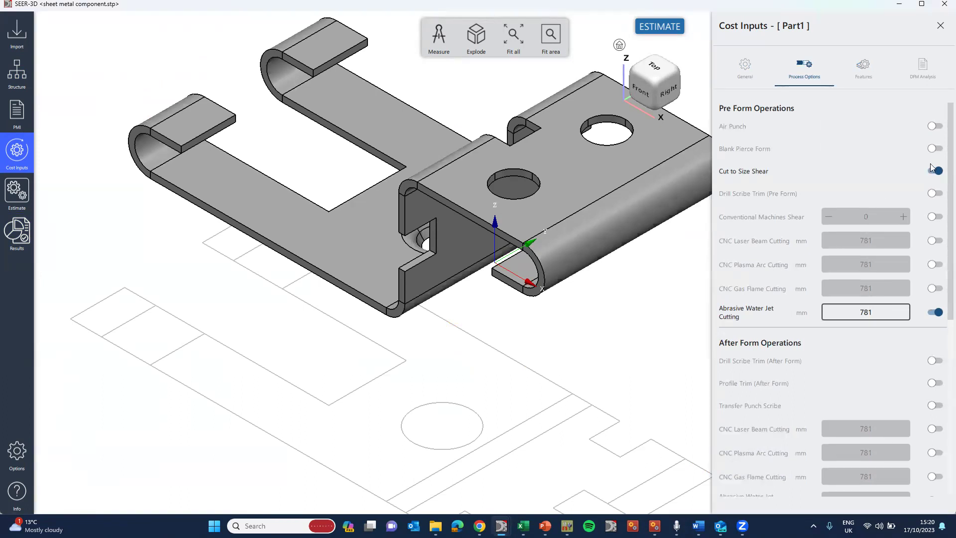
click(935, 240)
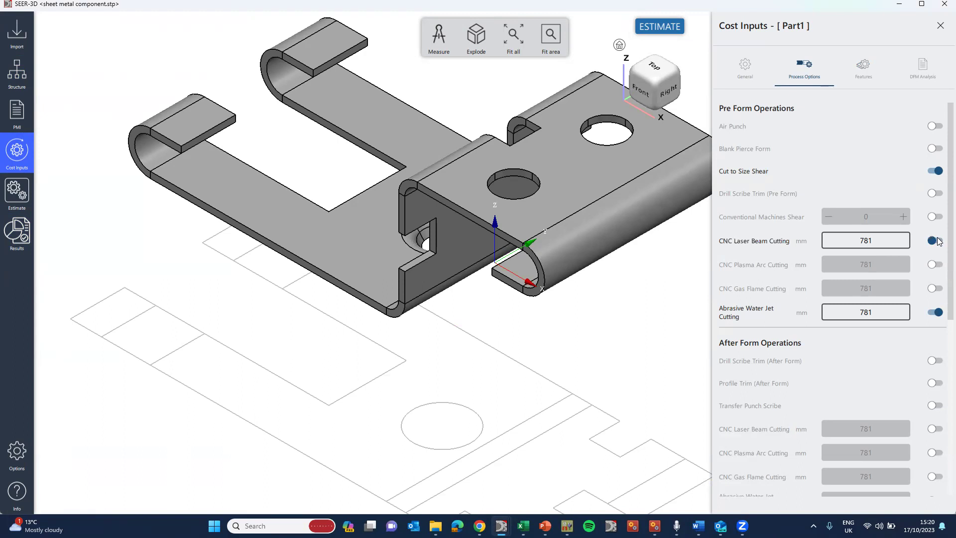
click(934, 312)
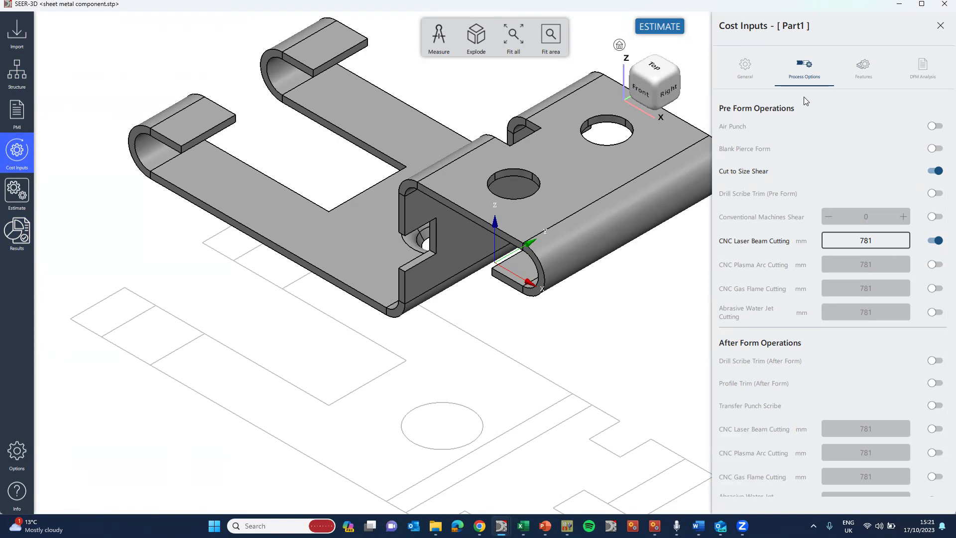
Enable the Epoxy Prime and Metal Bonding Prep finish operations plus Tool Fab & Design, and run the estimate
scroll(893, 230, down, 6)
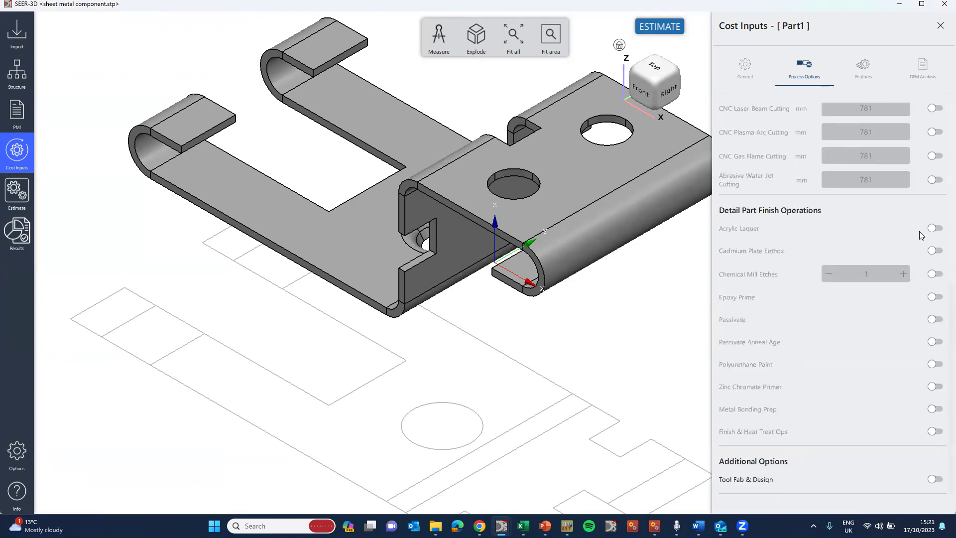
click(934, 298)
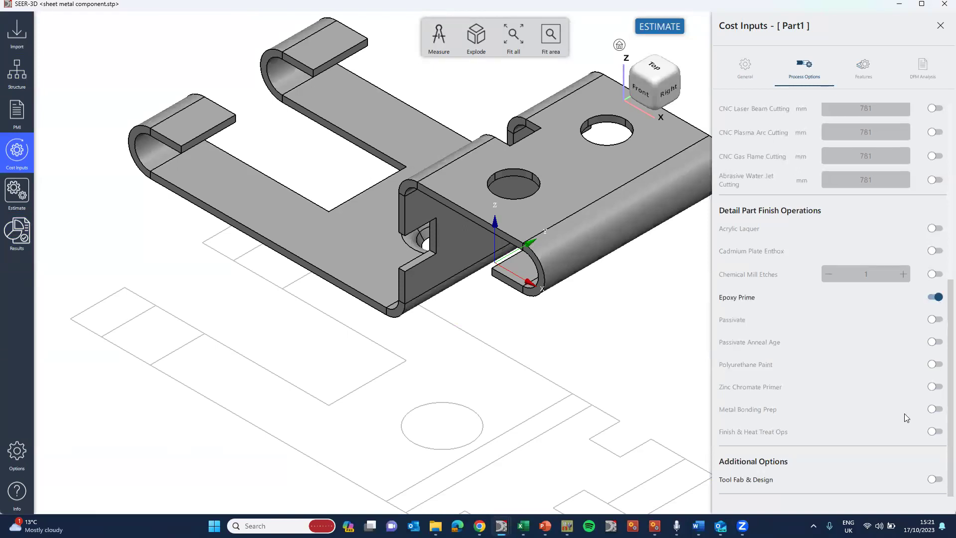
click(939, 409)
click(936, 479)
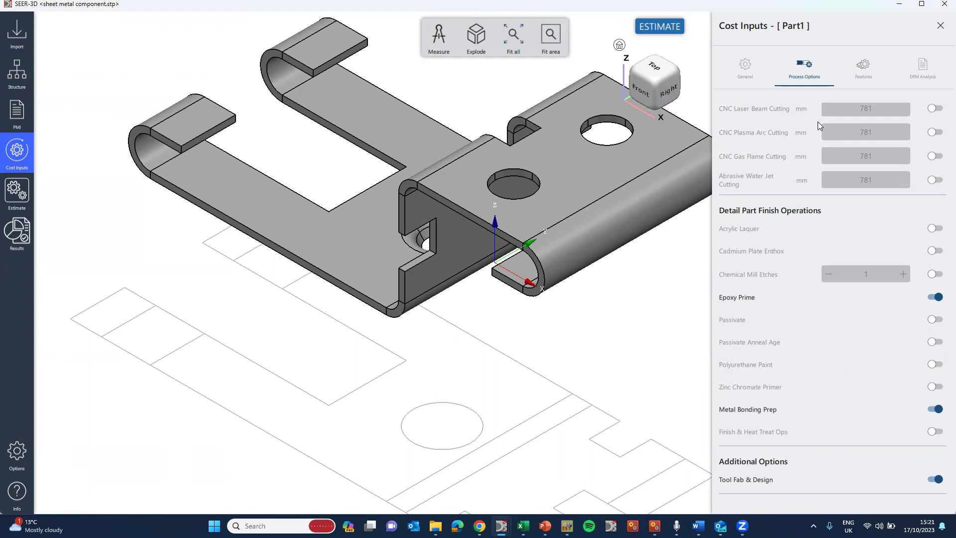
click(650, 29)
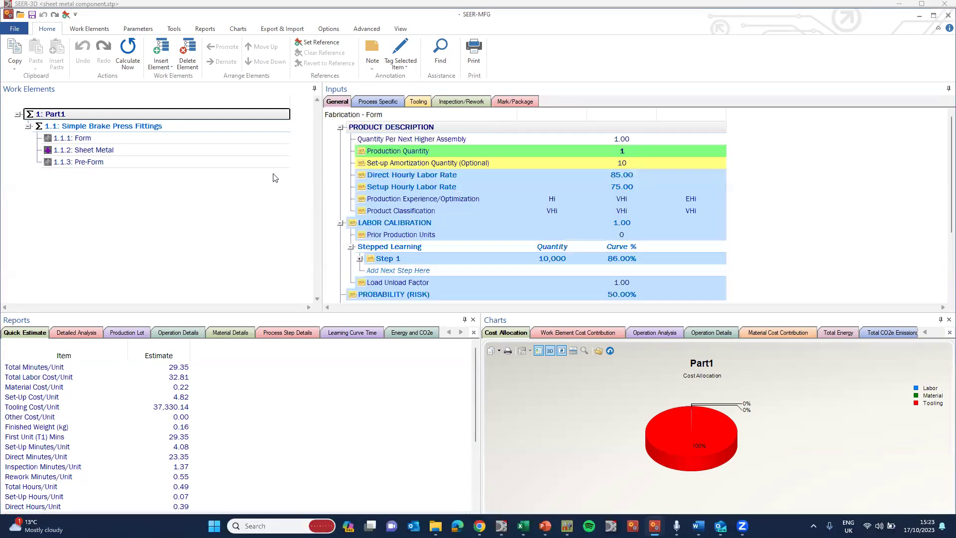
Examine the Form element's process-specific inputs in SEER-MFG, covering material, conventional machines and manufacturing description
click(374, 103)
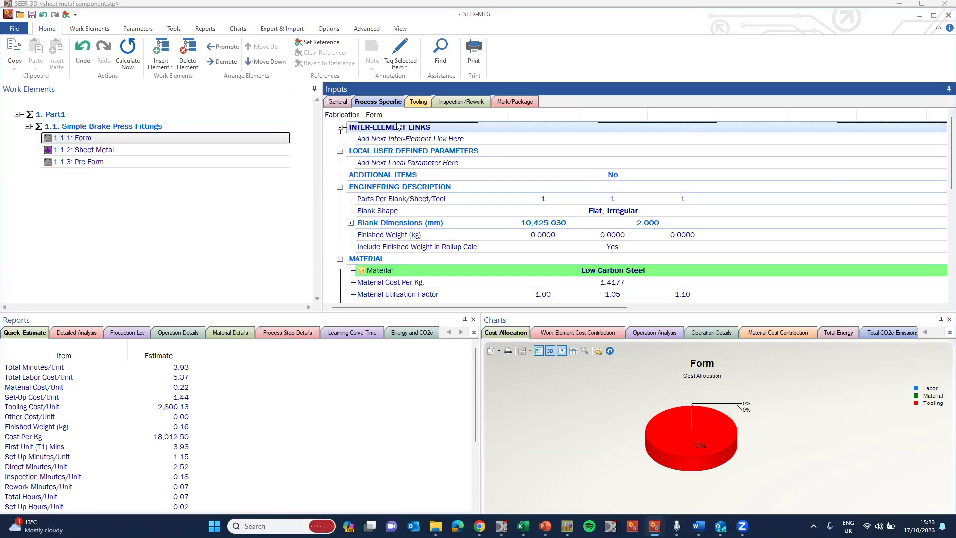
scroll(600, 227, down, 6)
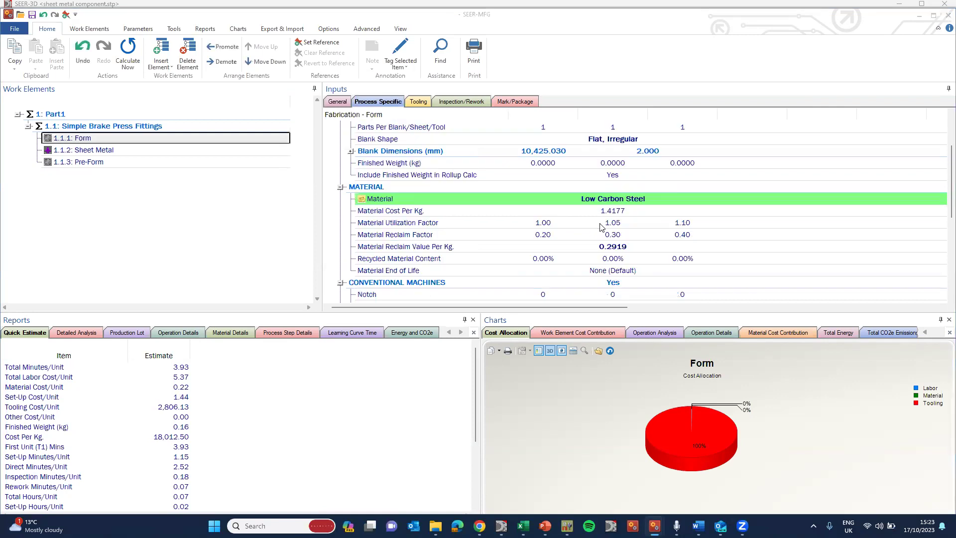
scroll(600, 226, down, 2)
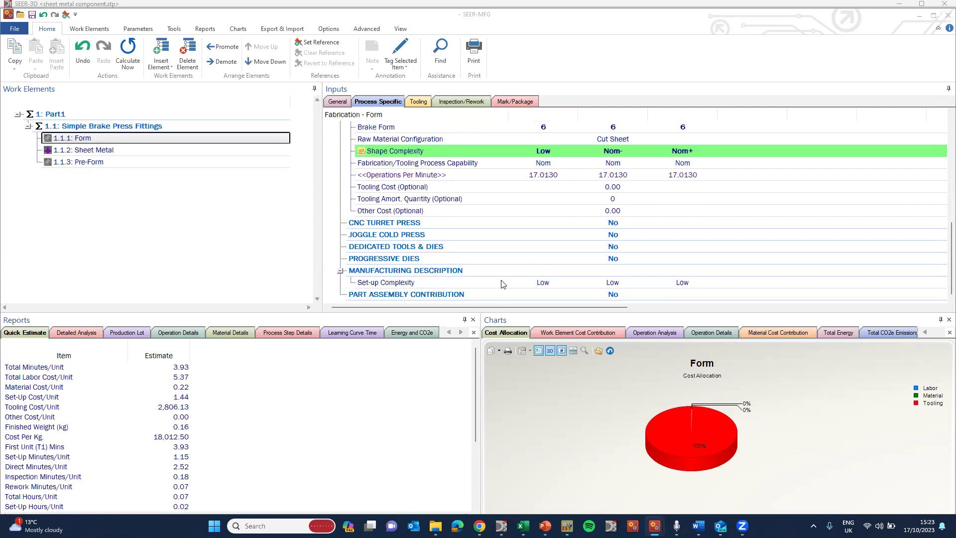
scroll(501, 284, up, 3)
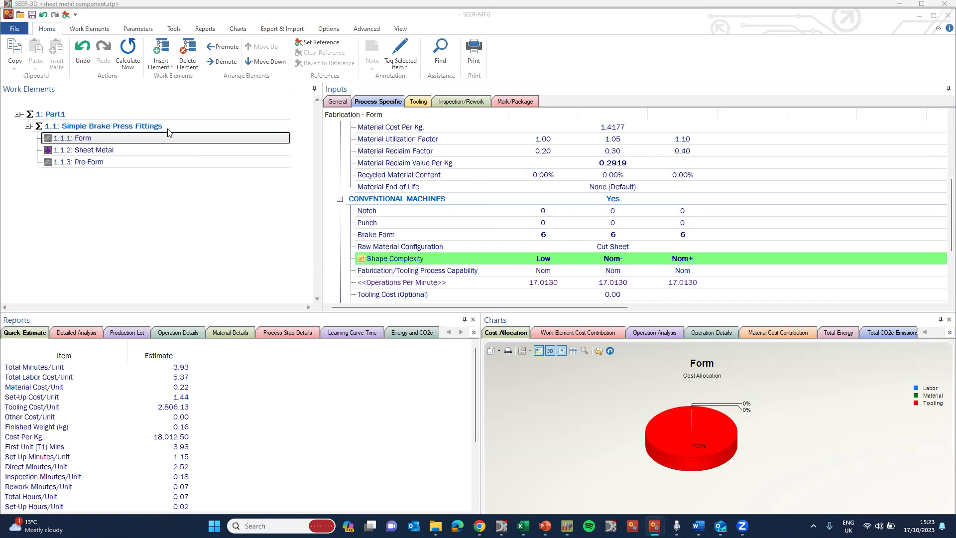
Examine the Sheet Metal element's engineering and finish operation inputs and the Pre-Form element's CNC laser beam cutting settings
click(113, 150)
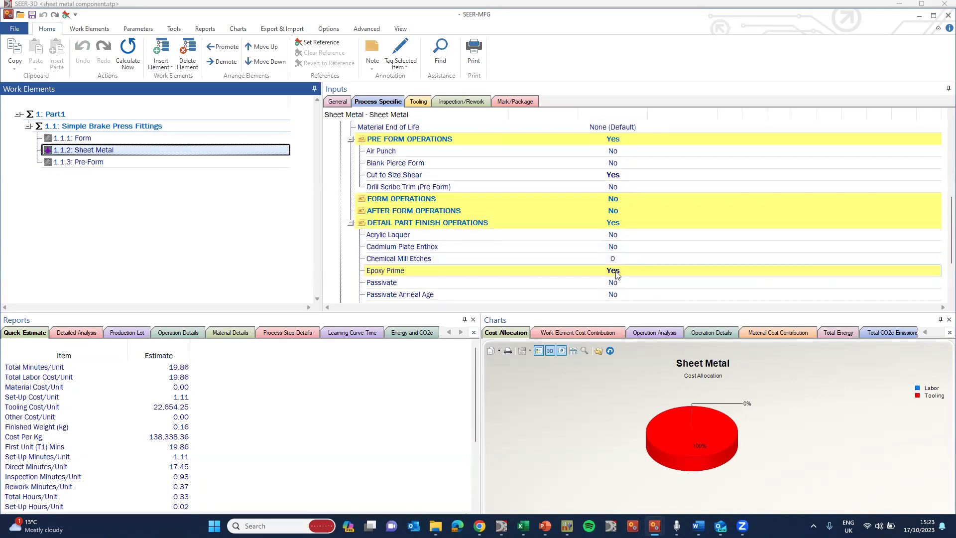
scroll(629, 252, down, 3)
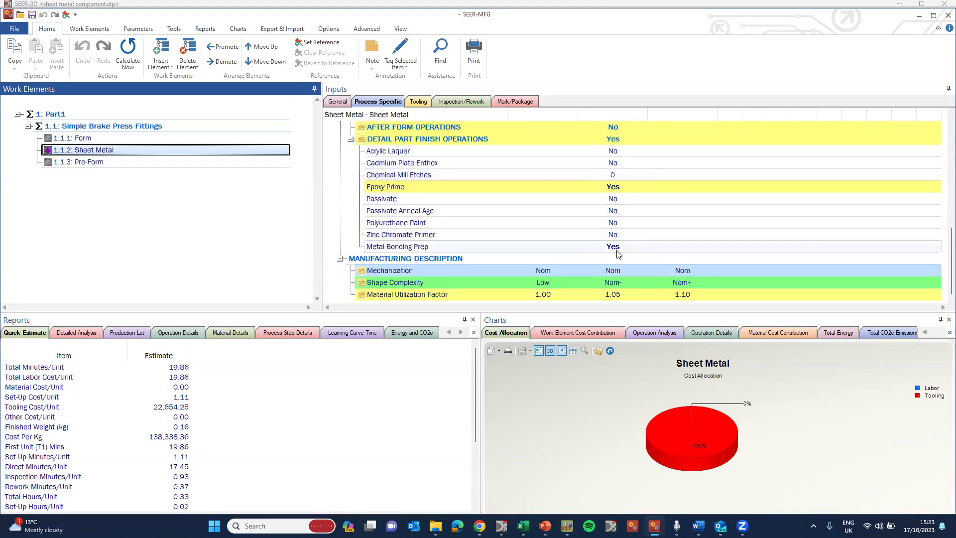
scroll(617, 254, up, 6)
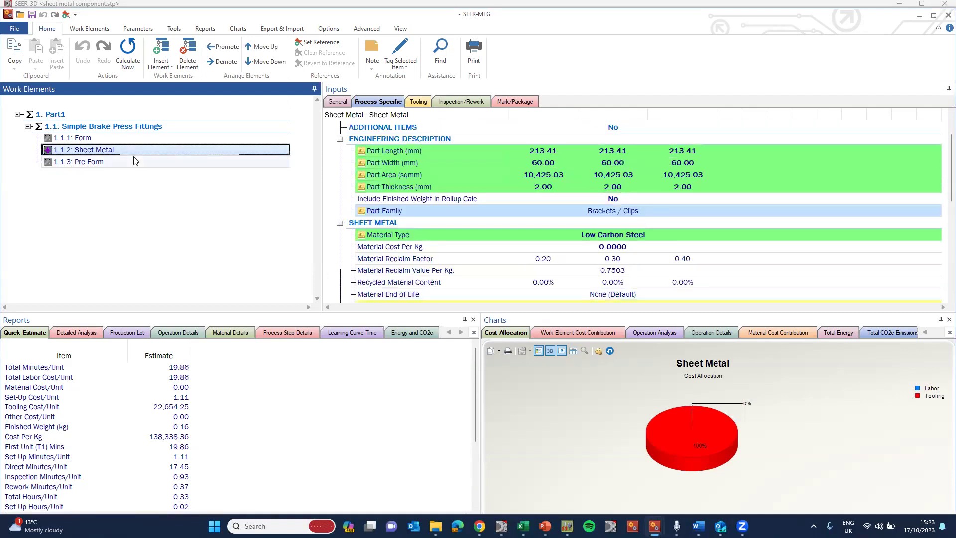
click(104, 162)
scroll(552, 214, down, 5)
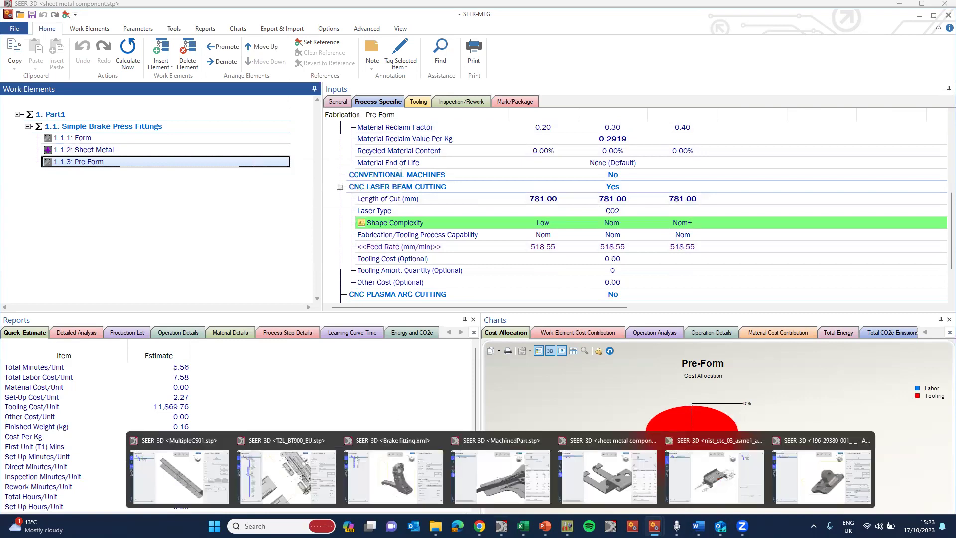
Switch to the T2L_BT900_EU.stp assembly in SEER-3D, inspect its exploded parts and collapse the exploded view
click(499, 519)
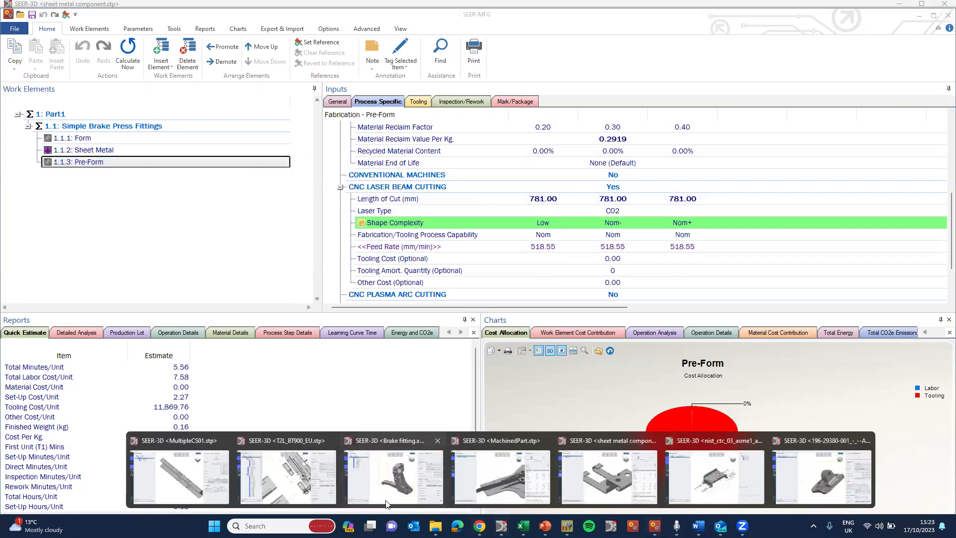
click(275, 478)
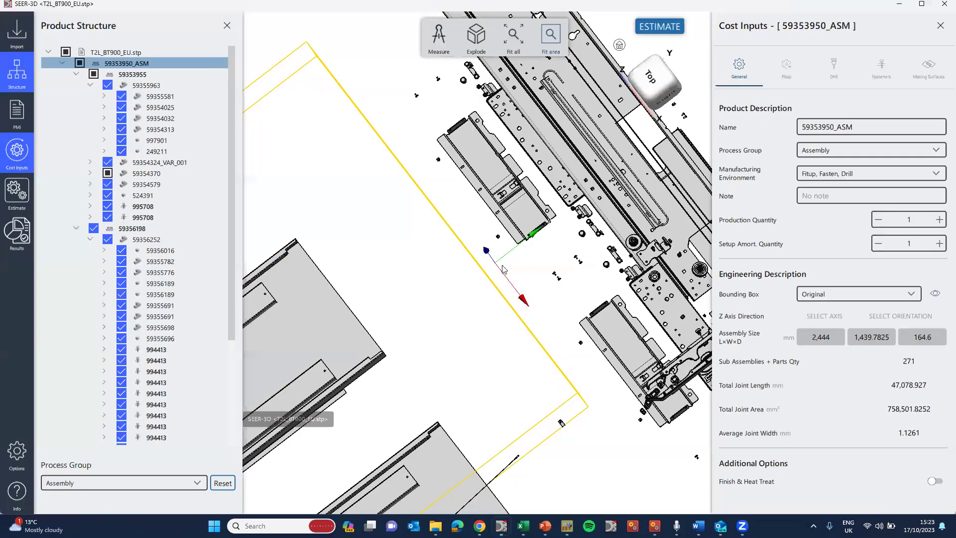
drag(577, 236, 554, 190)
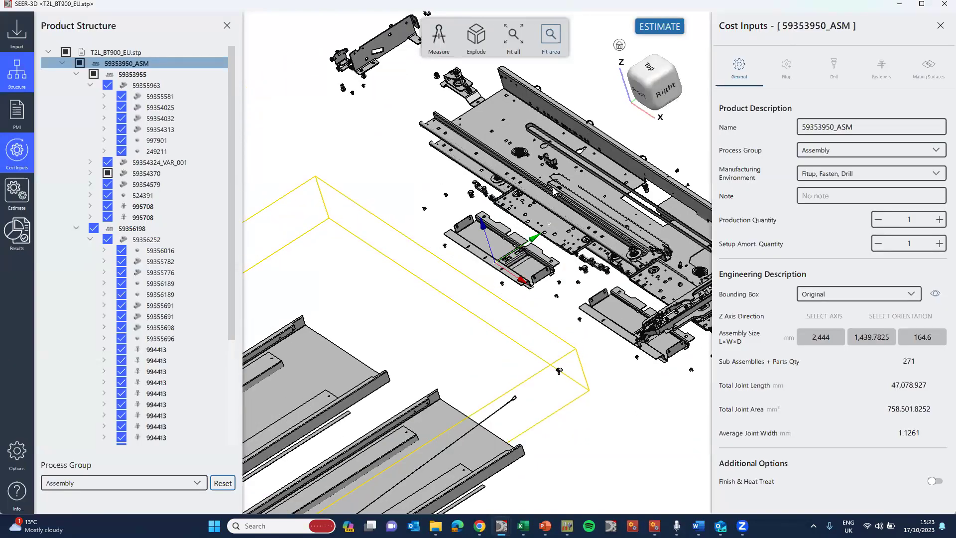
click(481, 33)
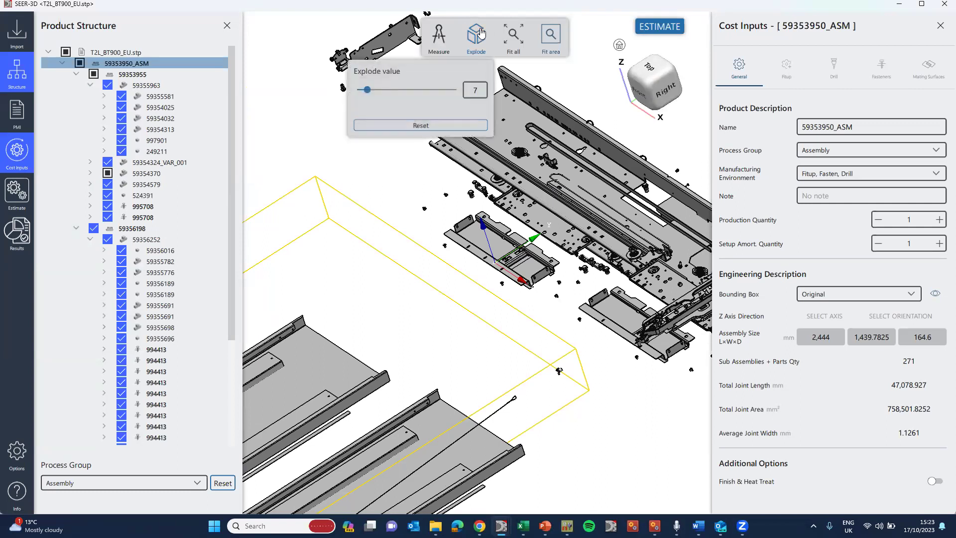
click(481, 34)
scroll(481, 33, down, 6)
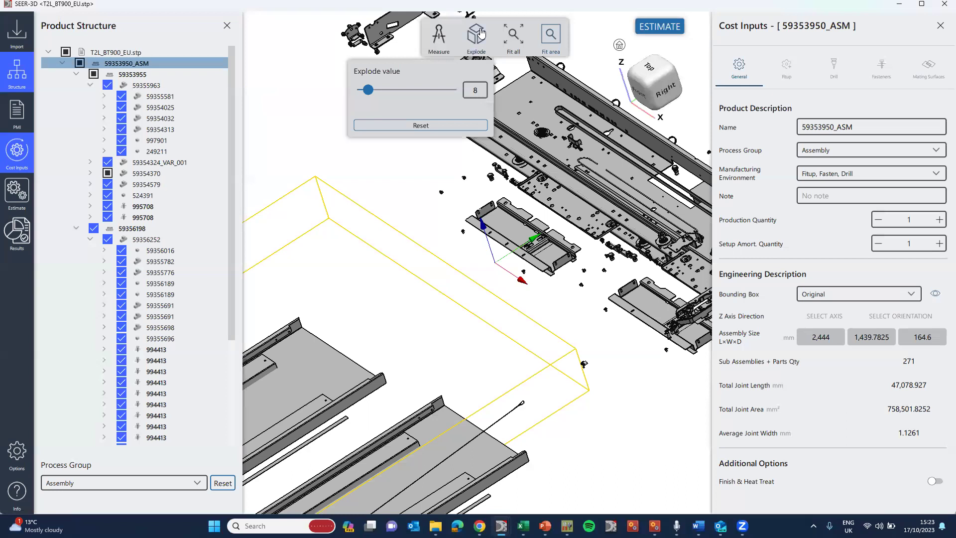
click(481, 33)
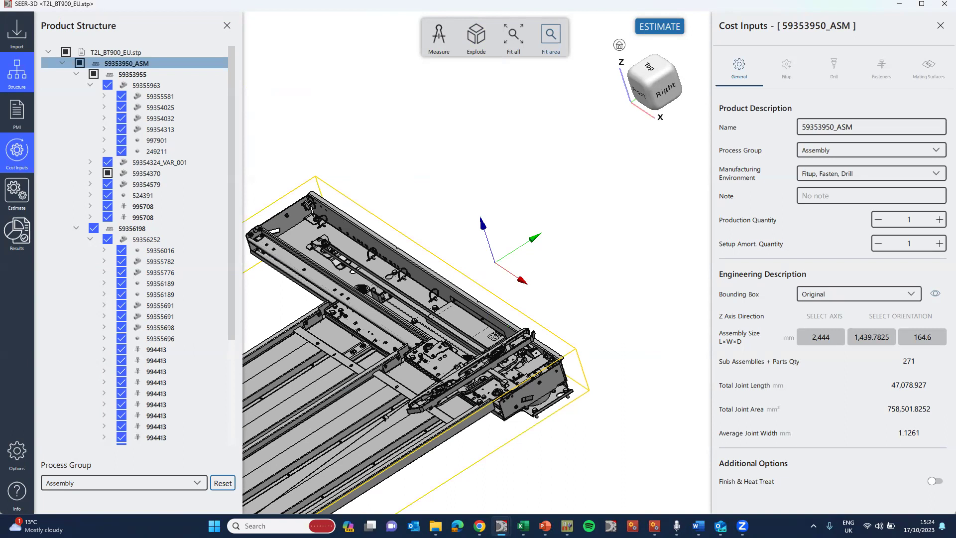
Switch to the Brake fitting.xml assembly and examine the BRAKE_13 sheet metal part's general inputs, process options and features
mouse_move(501, 525)
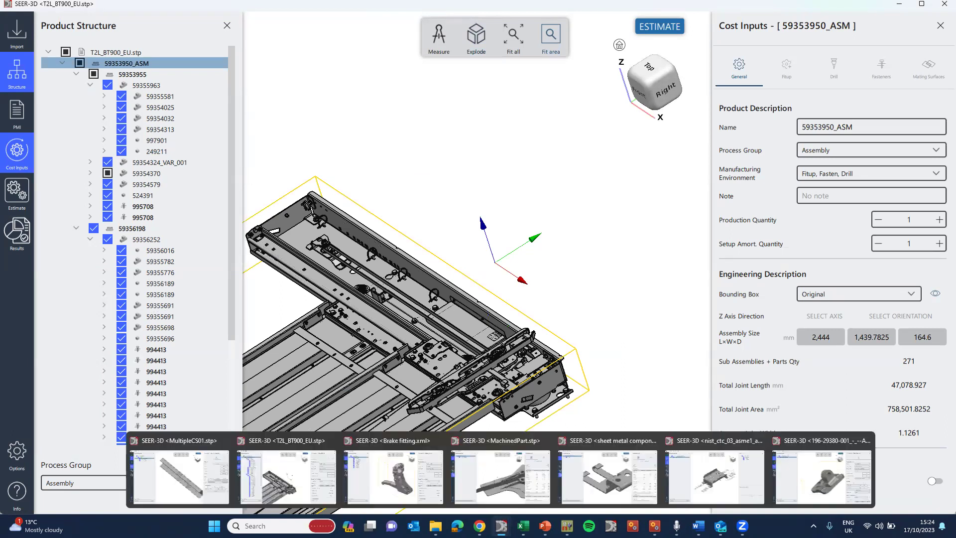
click(404, 478)
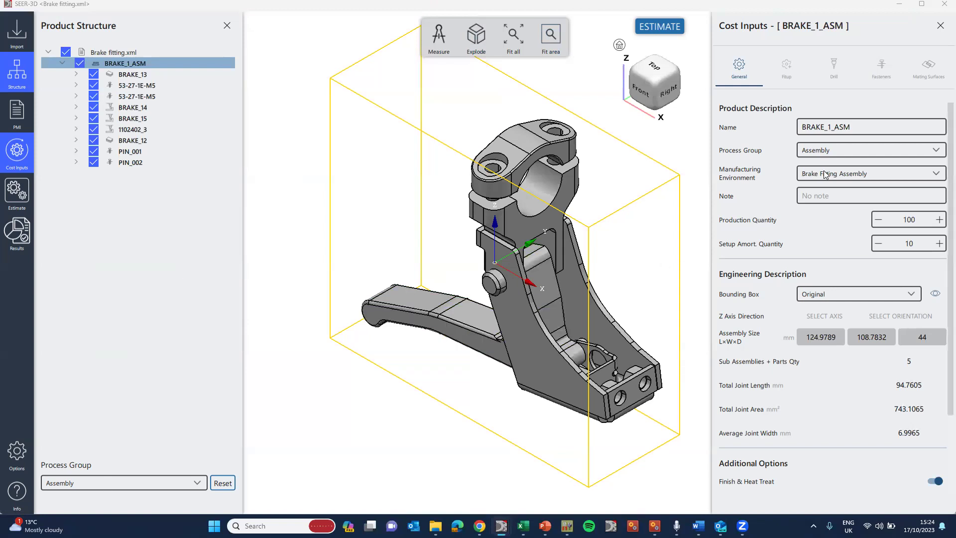
click(121, 78)
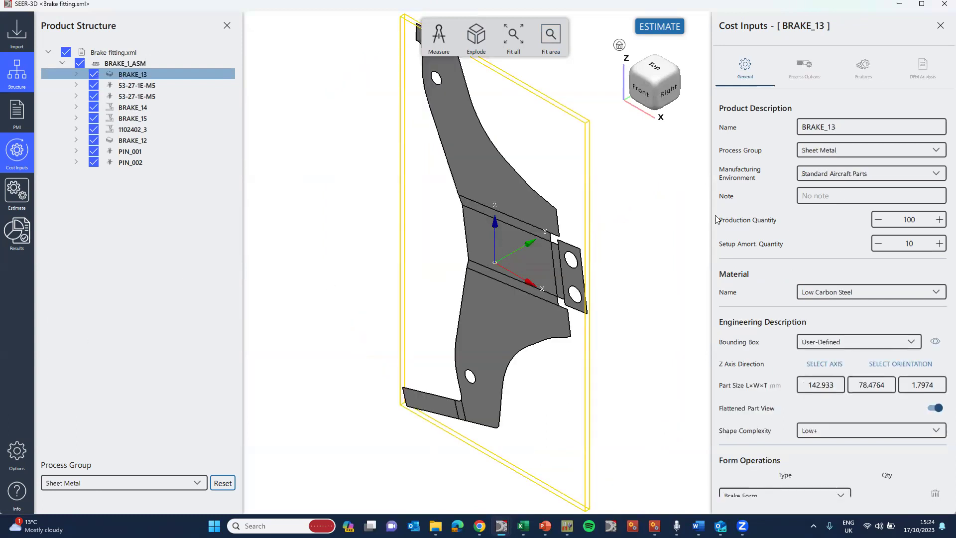
click(812, 67)
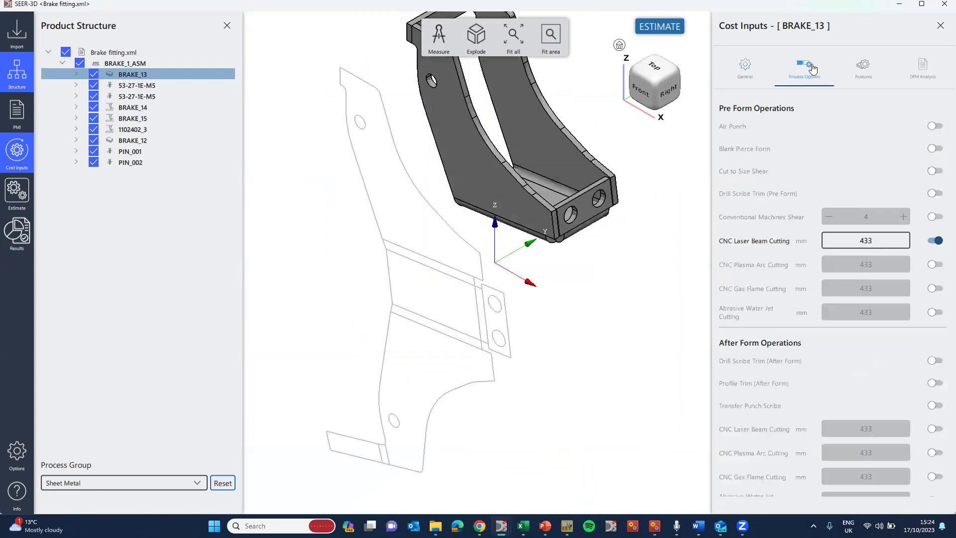
click(864, 66)
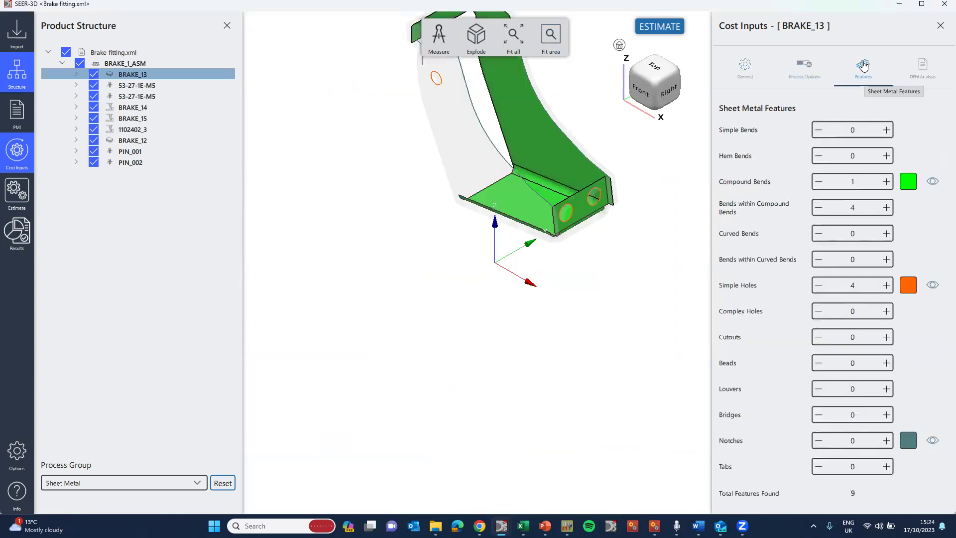
Examine the general cost inputs of both 53-27-1E-M5 fasteners and the machined BRAKE_14 part
click(122, 85)
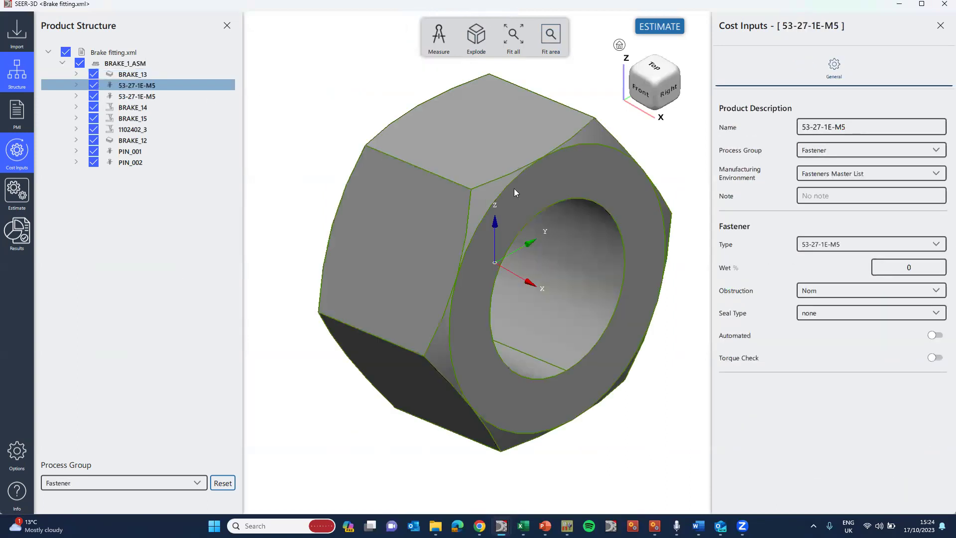
click(134, 97)
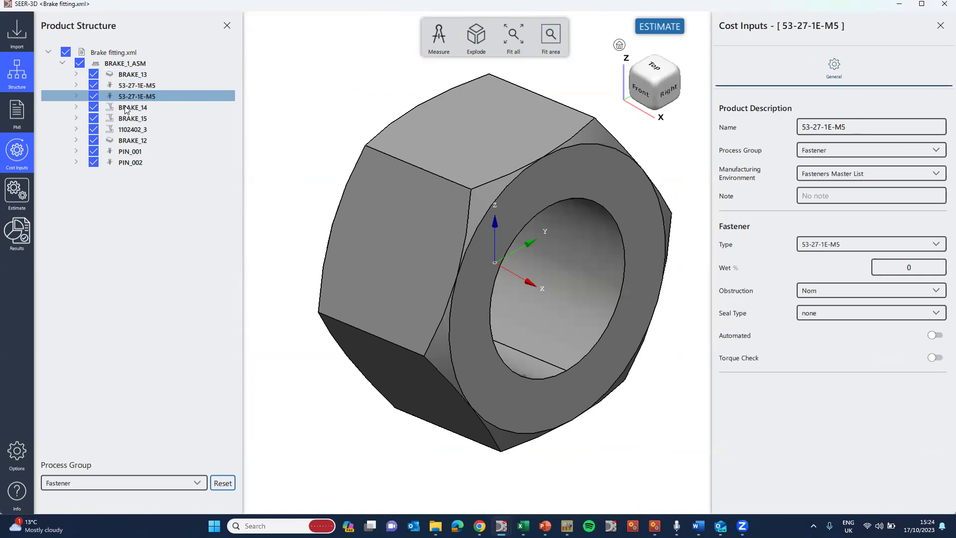
click(126, 108)
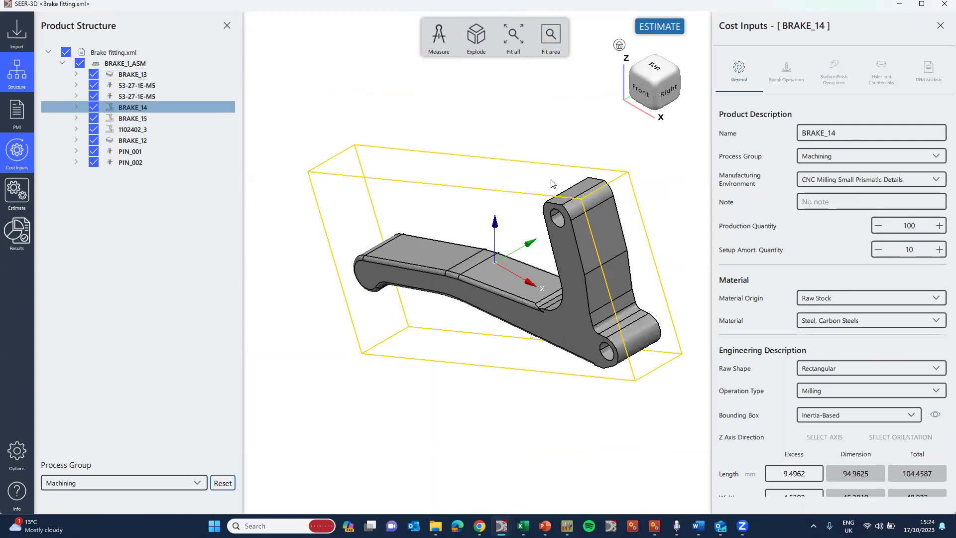
Examine BRAKE_15's general machining inputs, rough operations, surface finish operations, and holes and countersinks
click(139, 123)
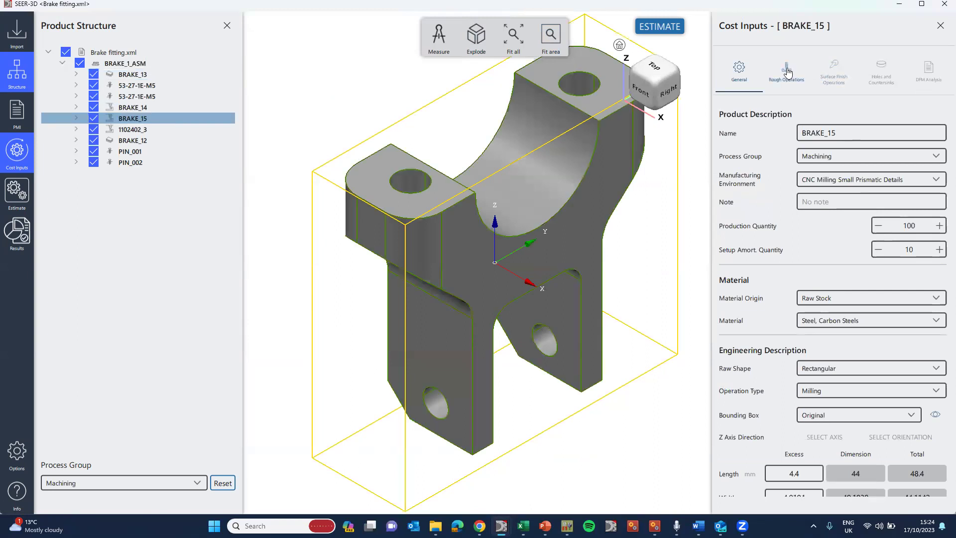
click(787, 71)
click(832, 73)
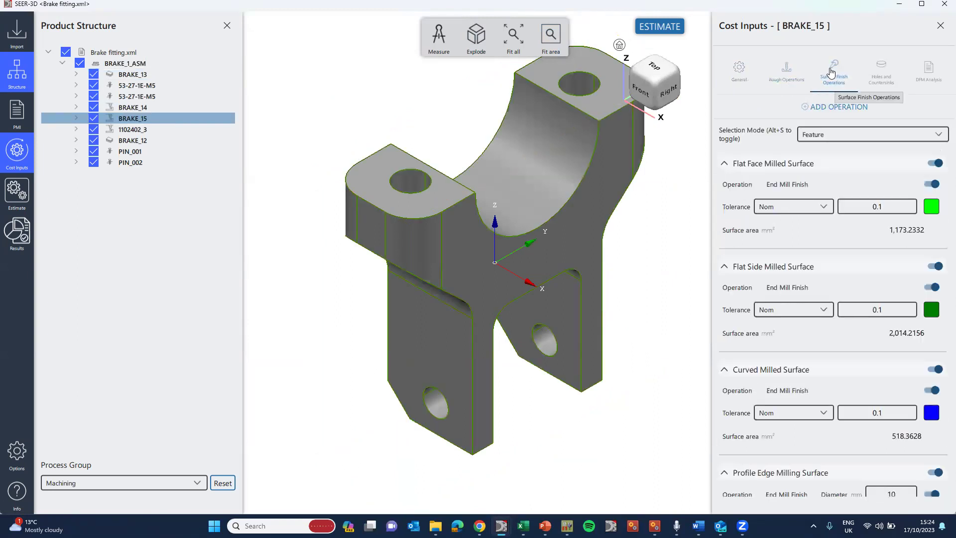
click(882, 72)
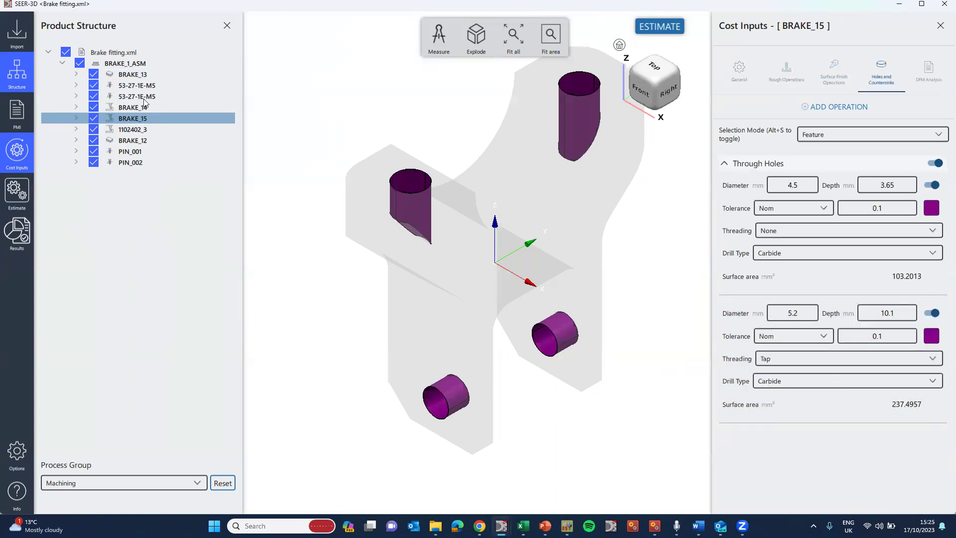
Examine part 1102402_3's general inputs, rough milling operations, surface finish operations, and holes and countersinks
click(133, 130)
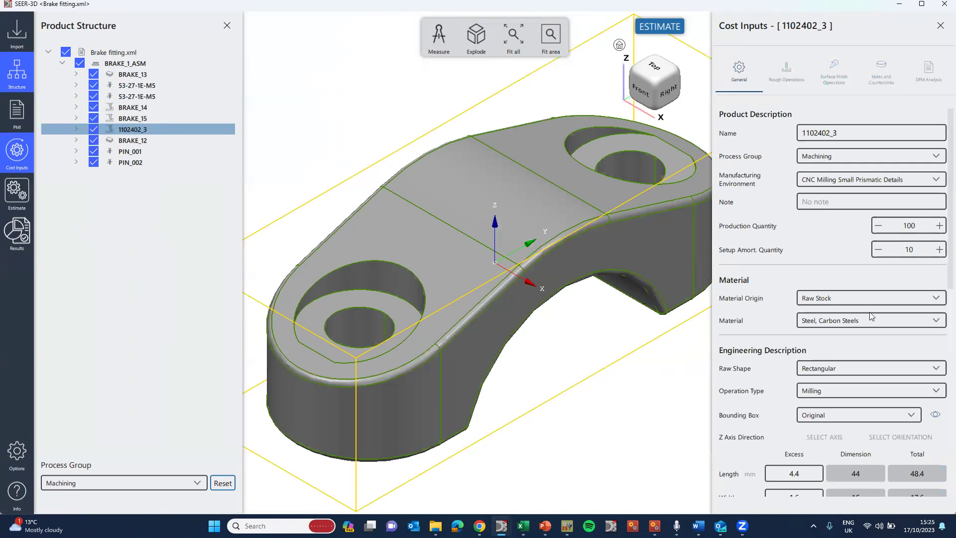
click(782, 74)
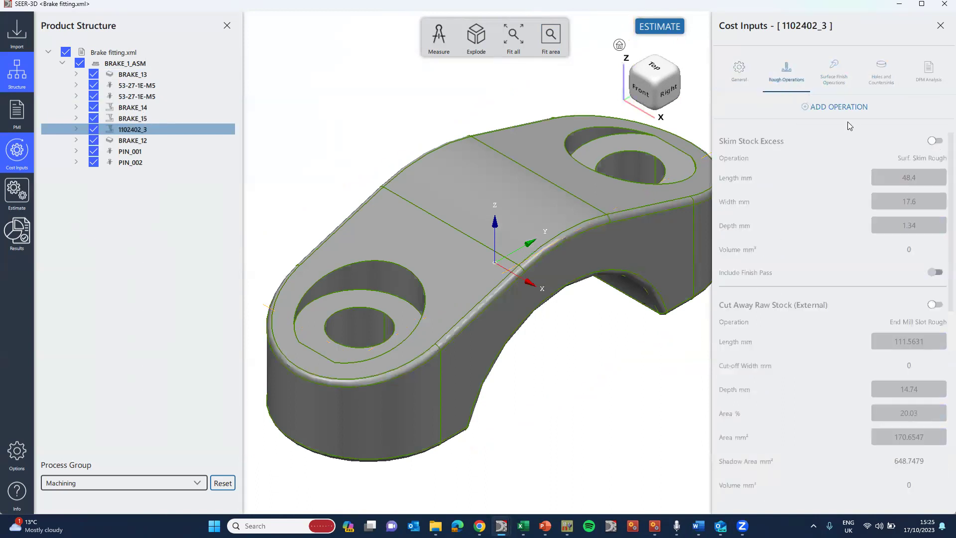
scroll(935, 264, down, 5)
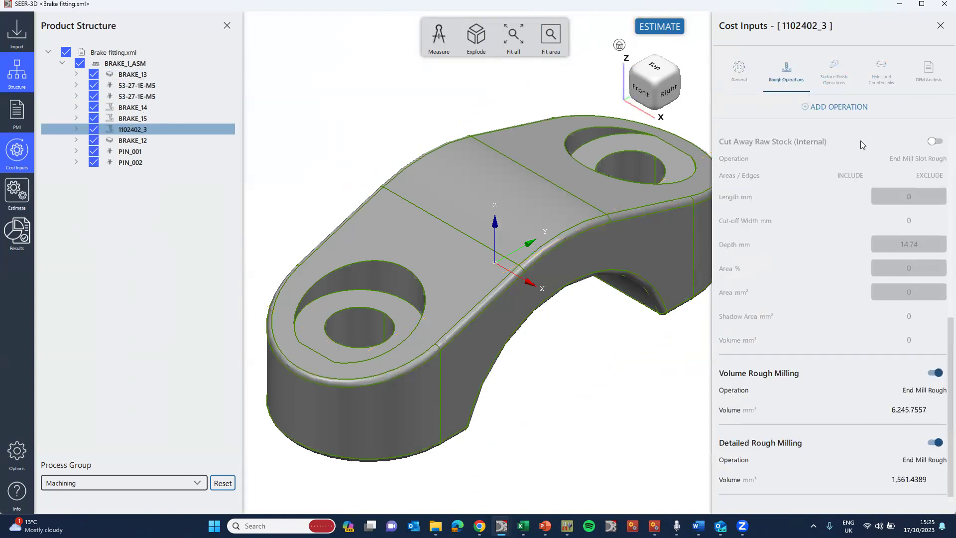
click(832, 76)
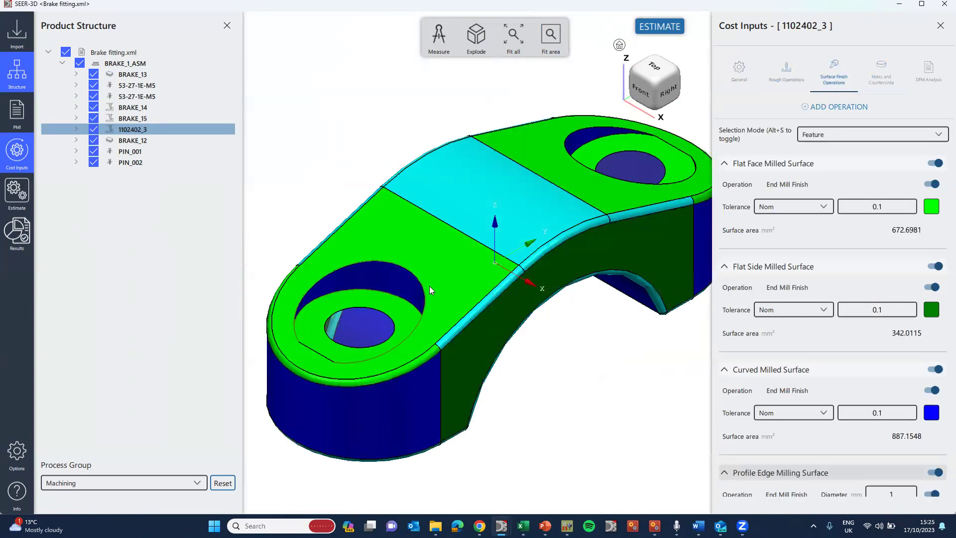
click(880, 70)
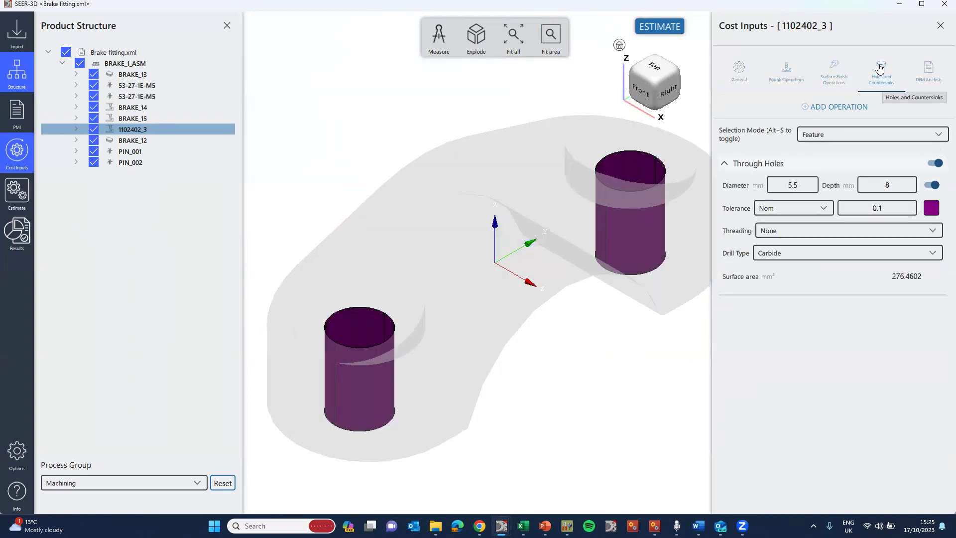
Examine BRAKE_12's process options and sheet metal features, plus the fastener inputs of PIN_001 and PIN_002
click(130, 141)
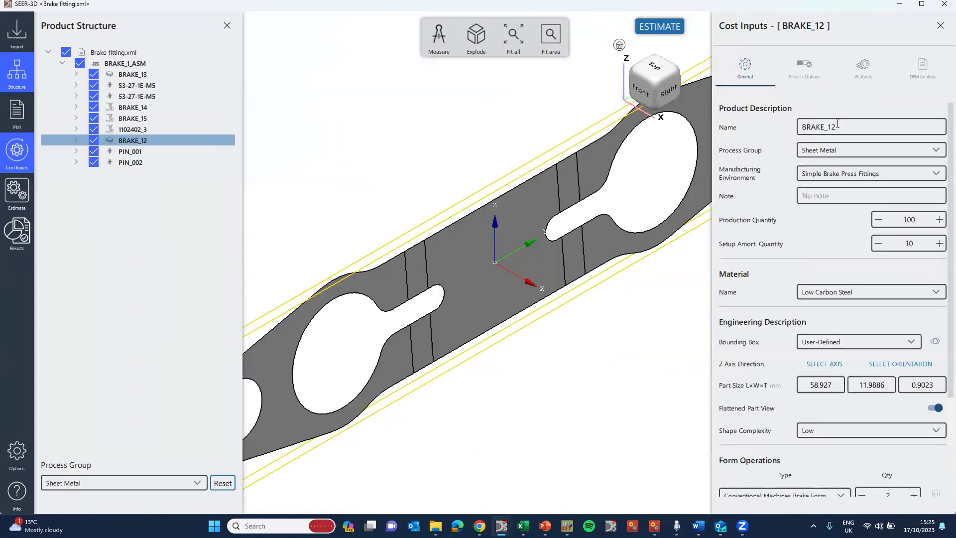
click(804, 65)
drag(558, 169, 518, 397)
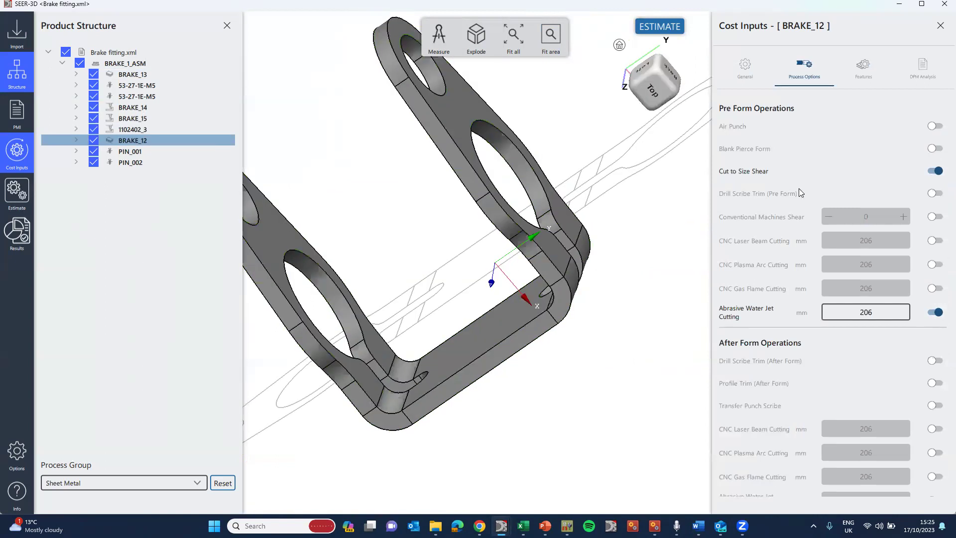
click(863, 67)
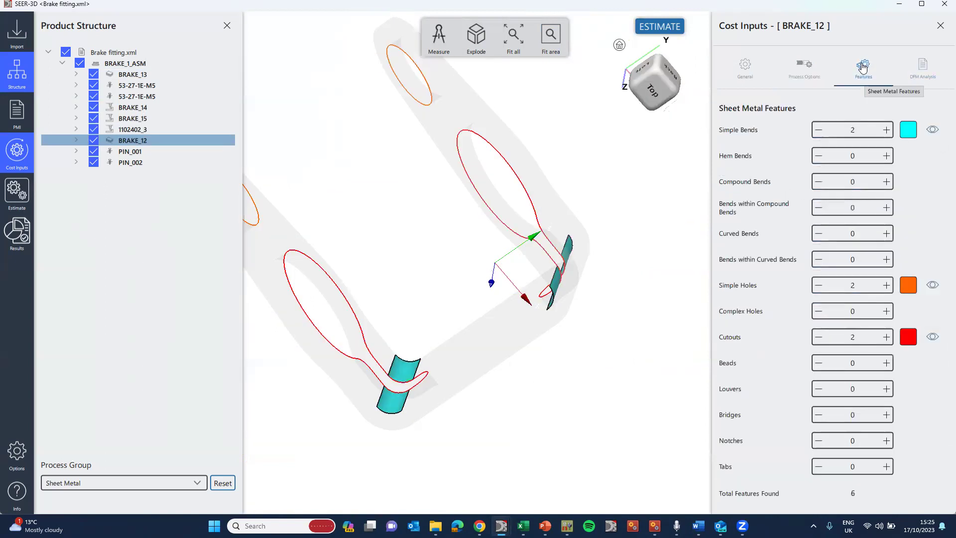
click(745, 66)
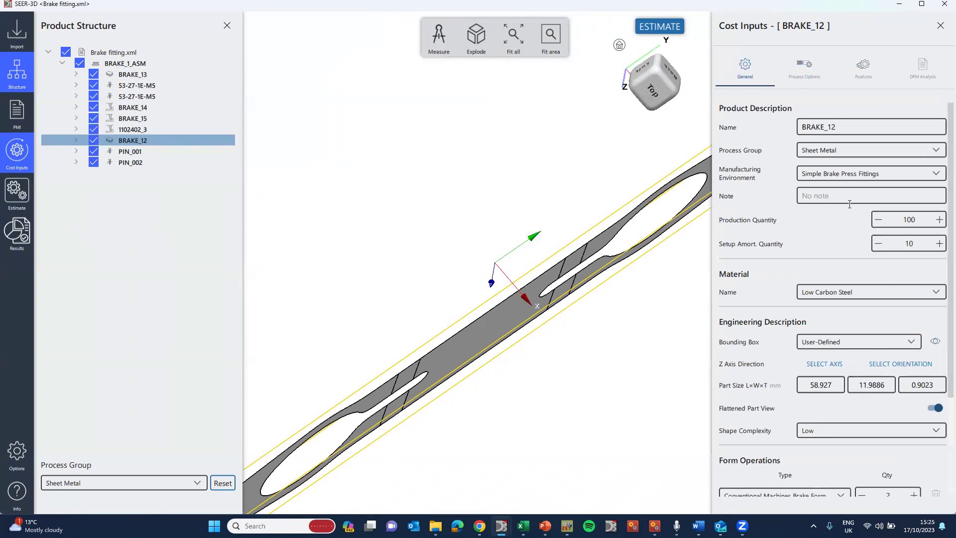
click(125, 156)
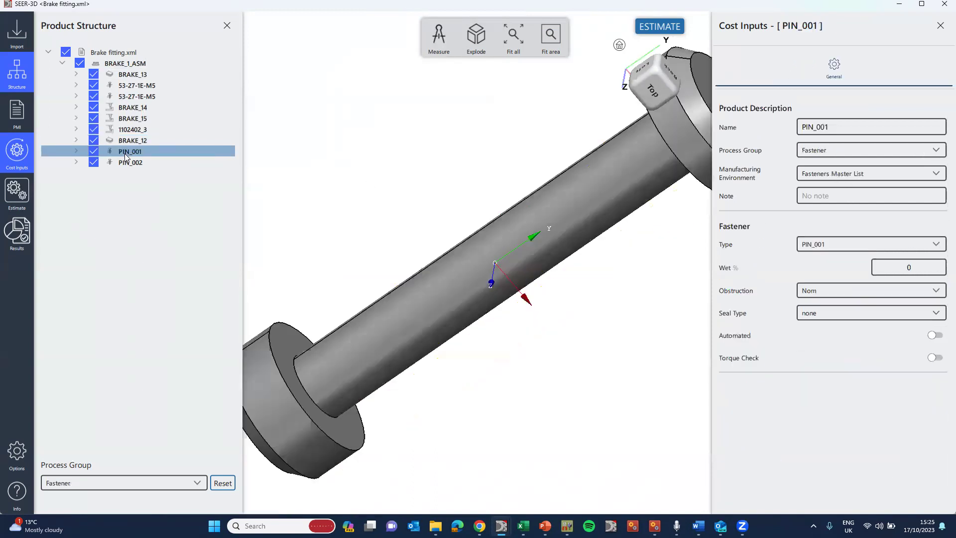
click(127, 164)
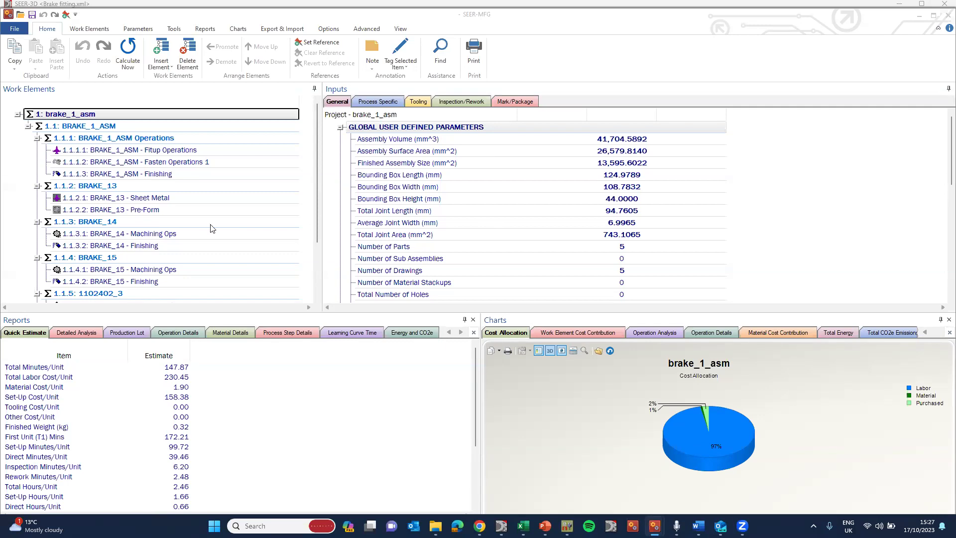
Arrange the SEER-MFG windows in the Full Length WBS layout for the brake_1_asm estimate
click(399, 30)
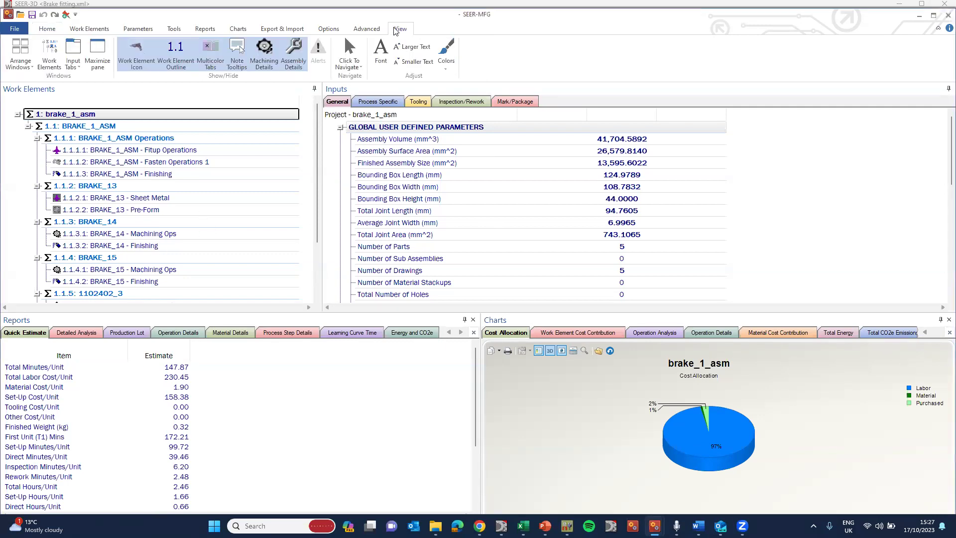
click(22, 63)
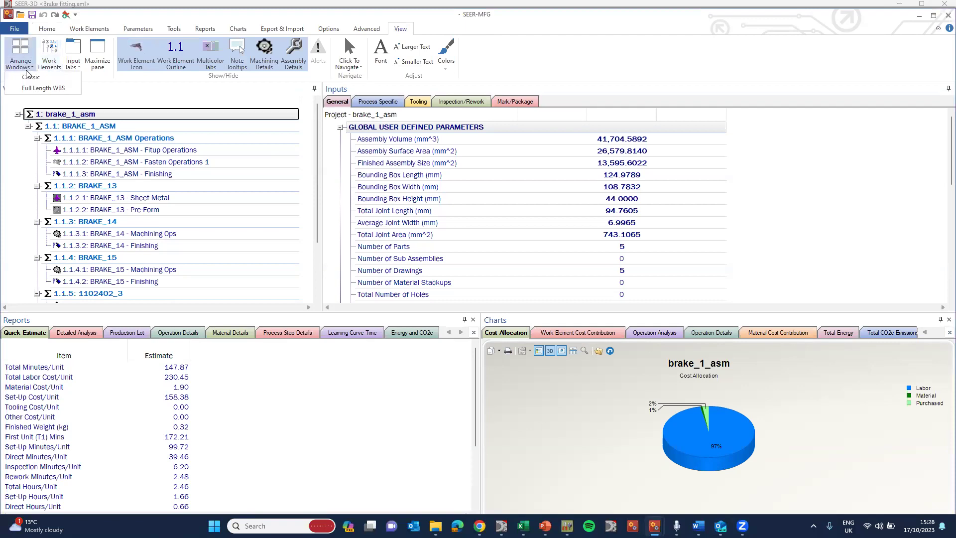
click(35, 88)
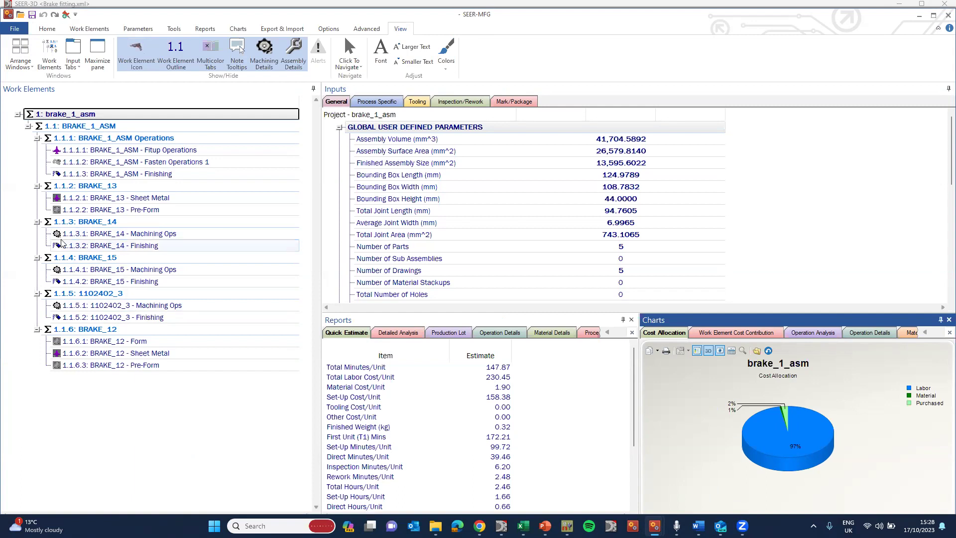
Examine the process-specific inputs of the BRAKE_1_ASM Fitup Operations element, covering engineering description and fitup operations
click(98, 153)
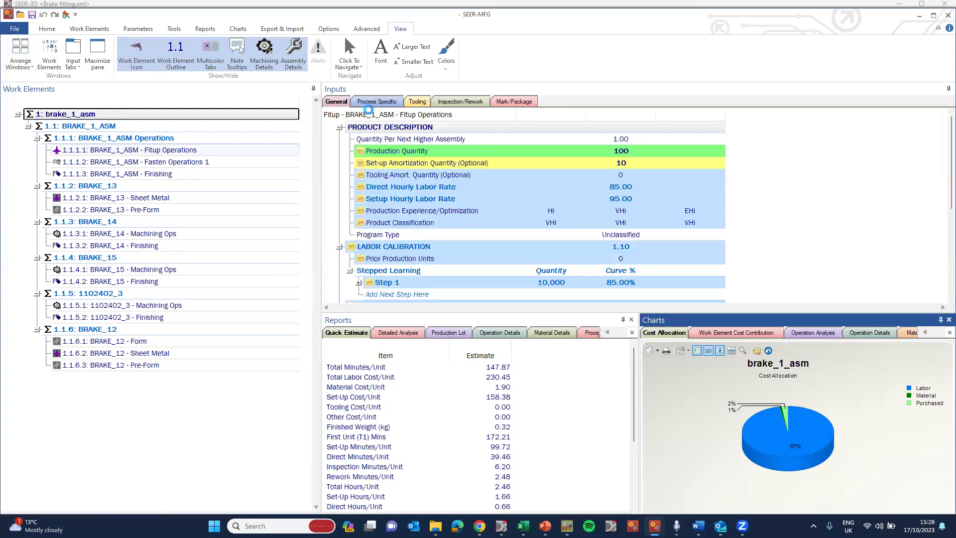
click(371, 103)
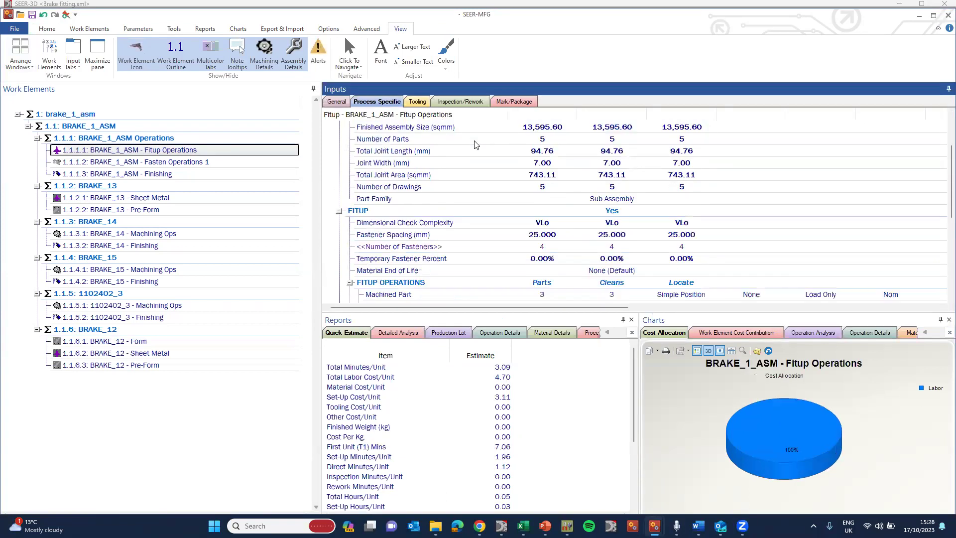
scroll(476, 144, down, 1)
scroll(548, 249, up, 3)
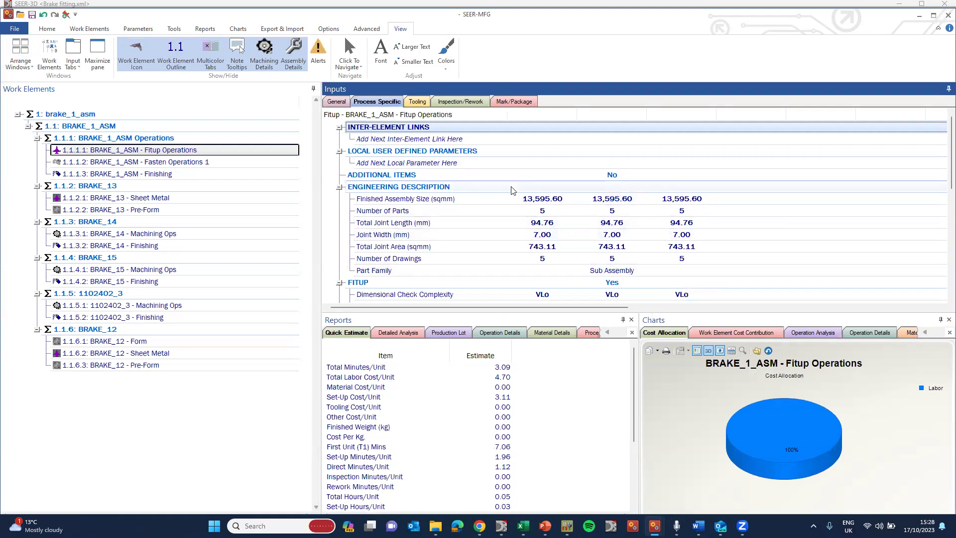
scroll(577, 234, down, 2)
scroll(568, 222, down, 2)
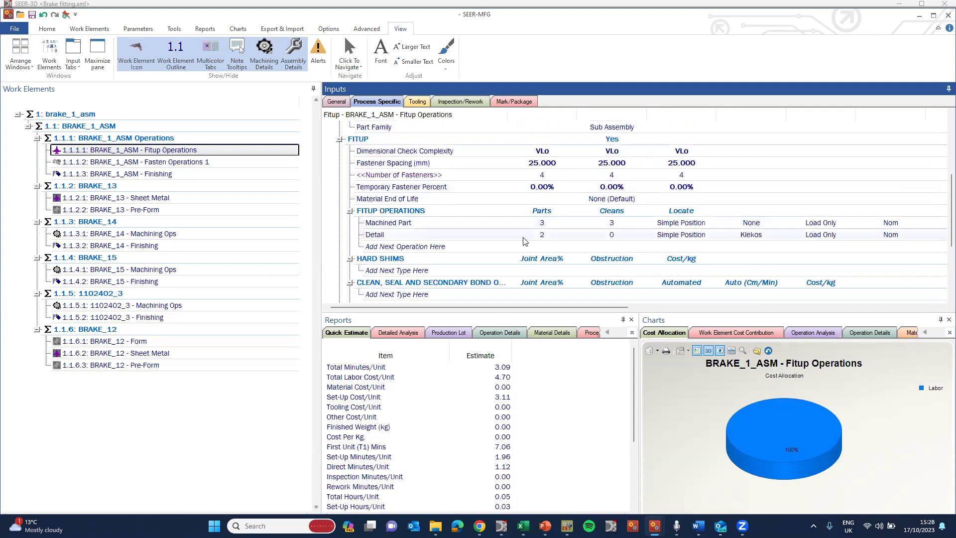
Examine the process-specific inputs of the BRAKE_1_ASM Fasten Operations 1 and Finishing elements
key(Down)
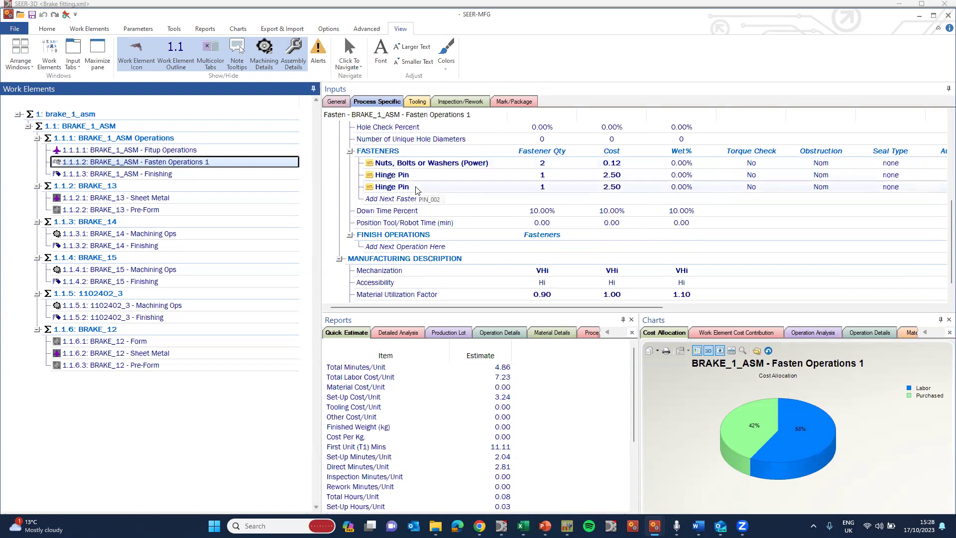
click(203, 176)
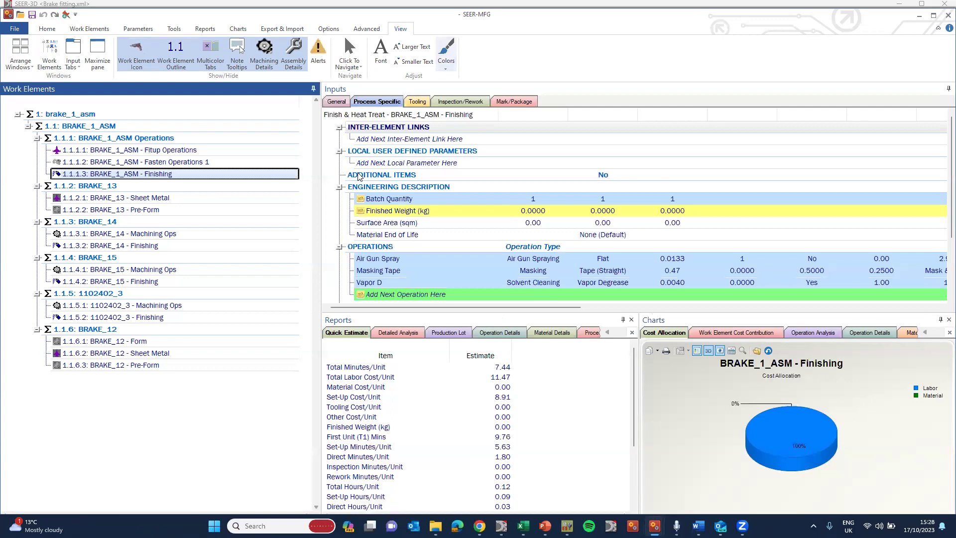
Switch to the Brake fitting.xml model in SEER-3D and display the cost inputs of BRAKE_1_ASM
mouse_move(501, 526)
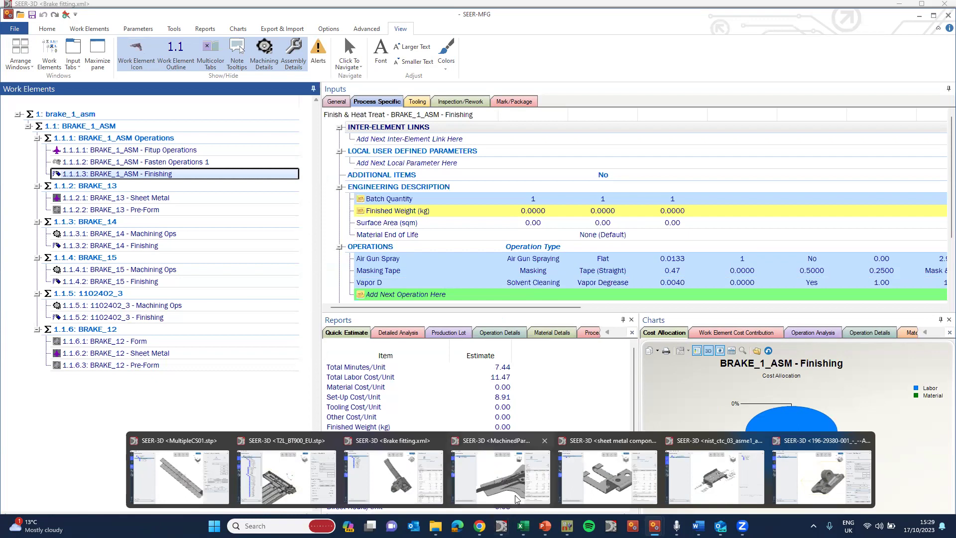
click(405, 479)
click(575, 335)
drag(567, 330, 630, 27)
click(630, 27)
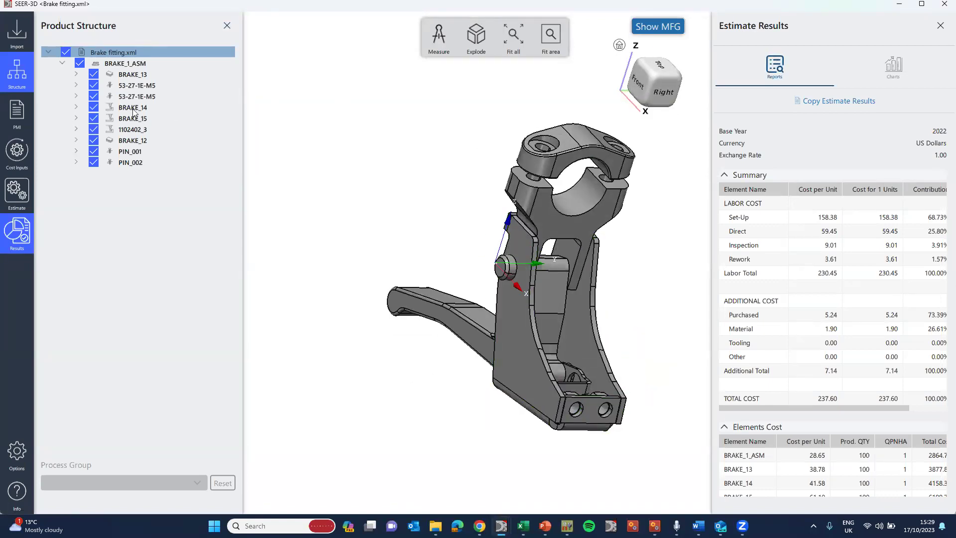
click(19, 150)
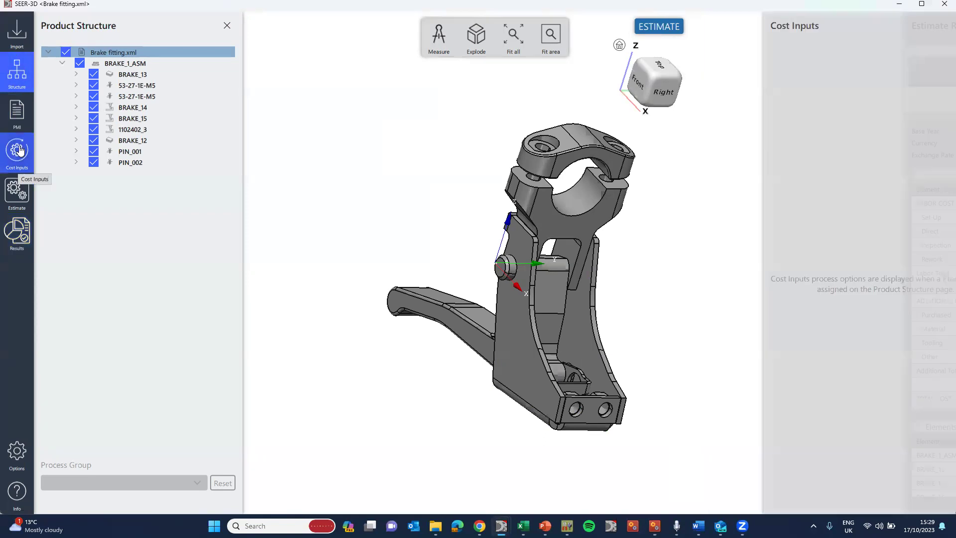
click(126, 65)
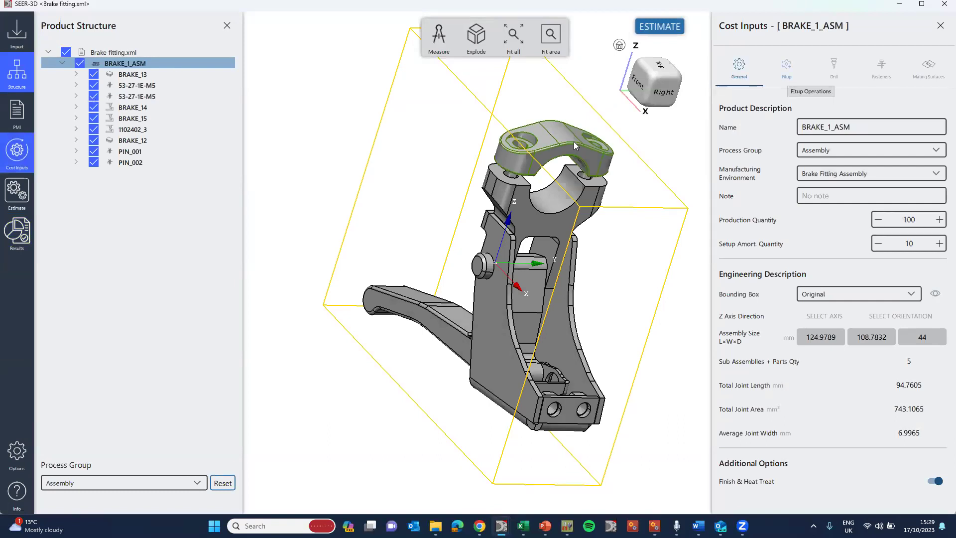
Examine BRAKE_1_ASM's fitup, fastener and mating surface inputs alongside the highlighted geometry
click(786, 70)
drag(410, 277, 668, 214)
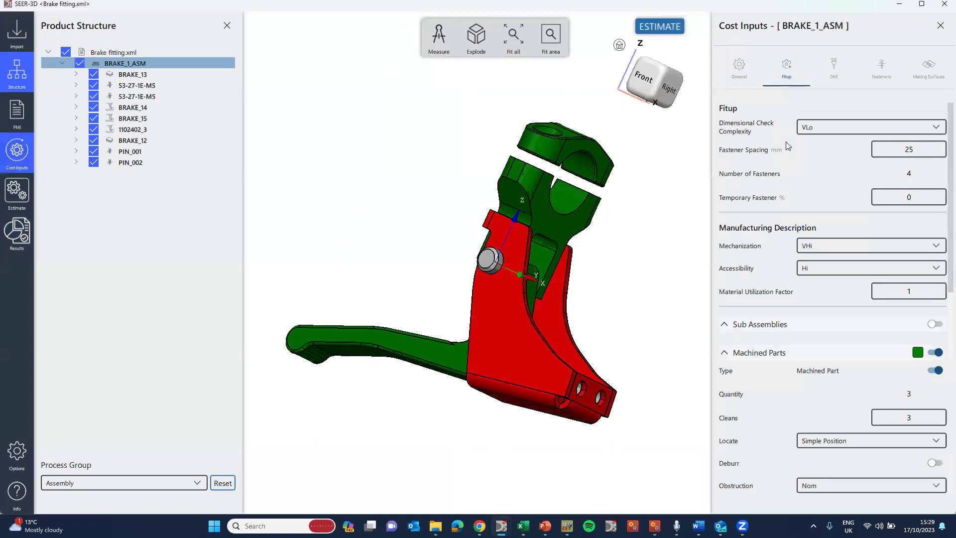
click(882, 67)
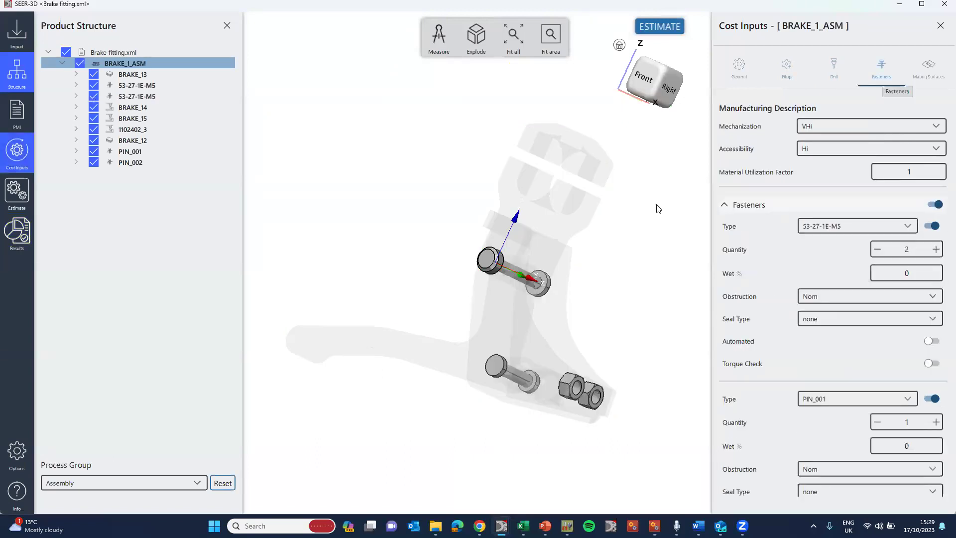
click(929, 67)
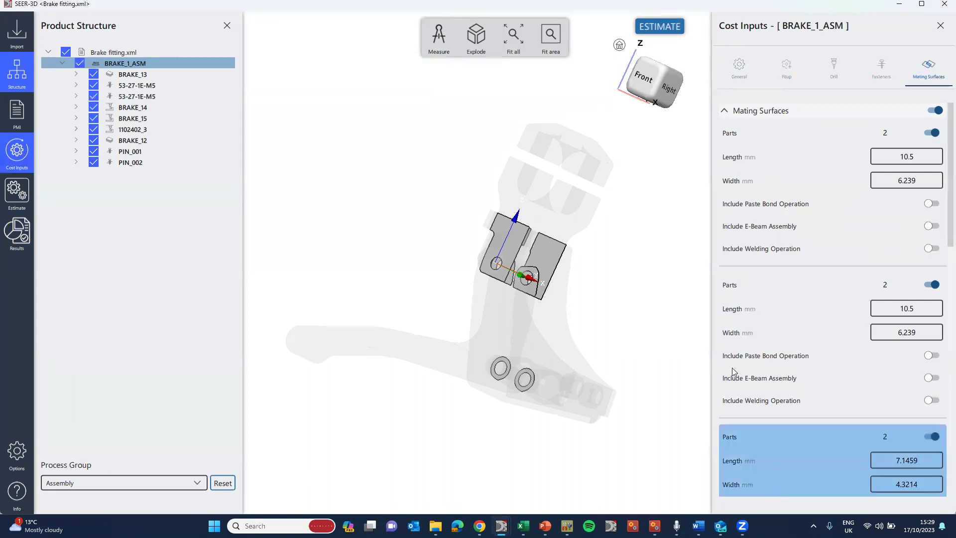
Switch to the MultipleCS01.stp model and examine the general cost inputs of Part_01 SolidBody
mouse_move(632, 526)
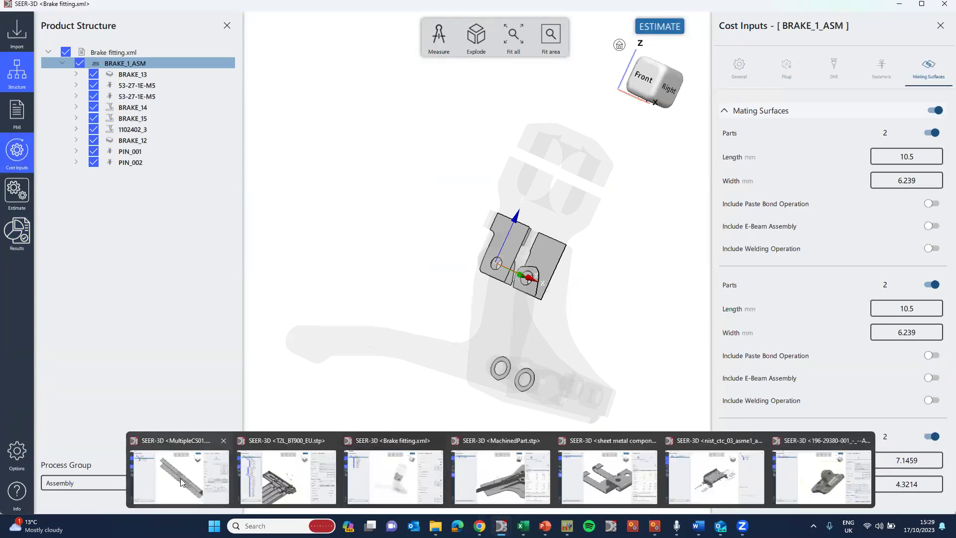
click(181, 478)
drag(628, 338, 132, 265)
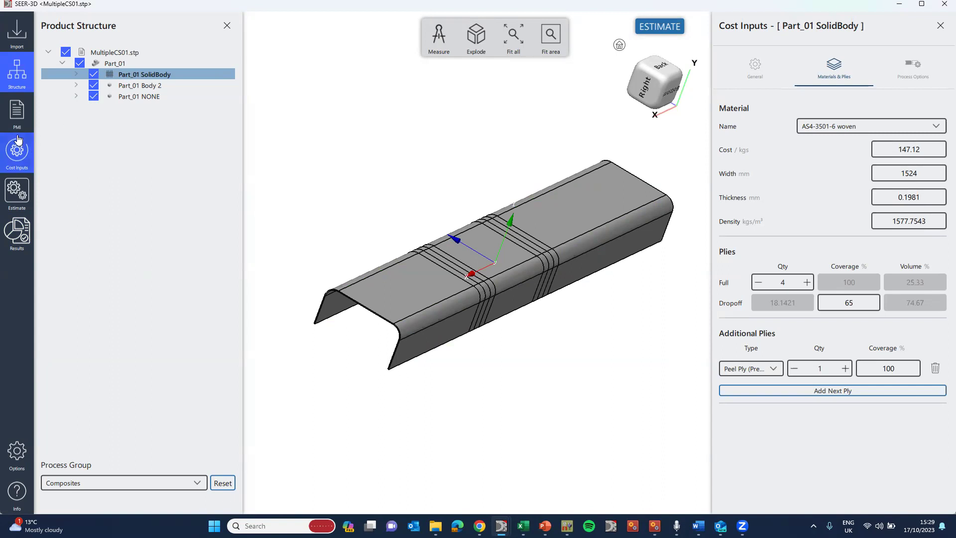
click(135, 76)
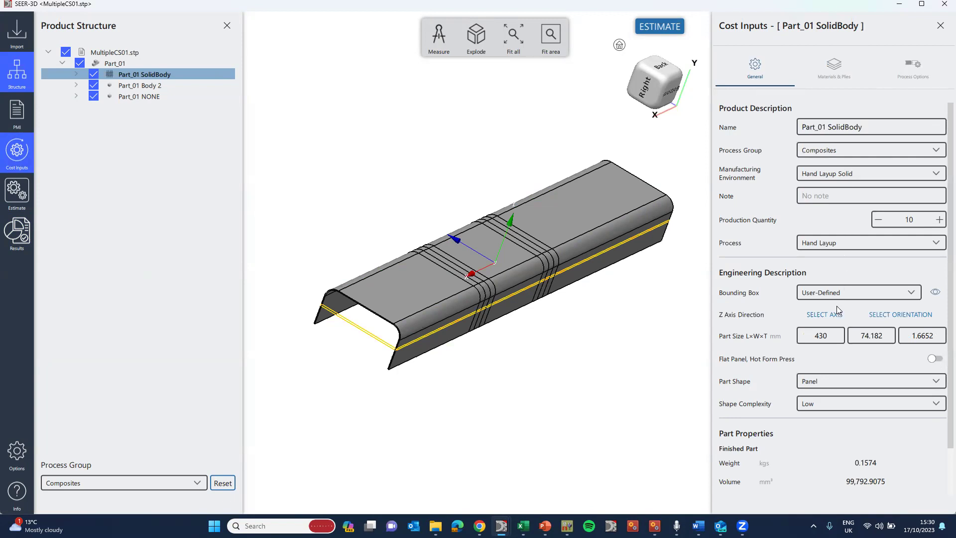
scroll(831, 343, down, 1)
scroll(838, 339, down, 1)
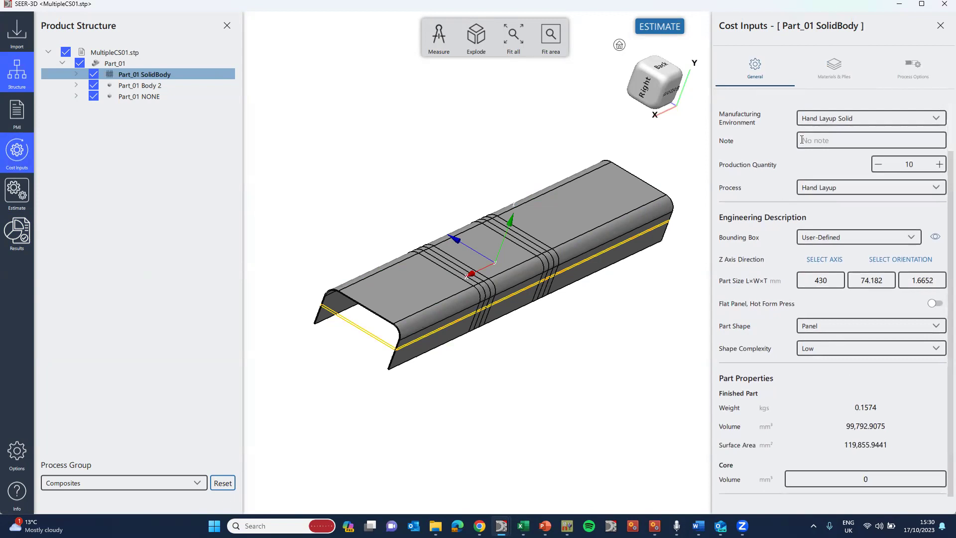
Set Part_01 SolidBody's dropoff ply coverage to 60% and add a second peel ply to its additional plies
click(835, 68)
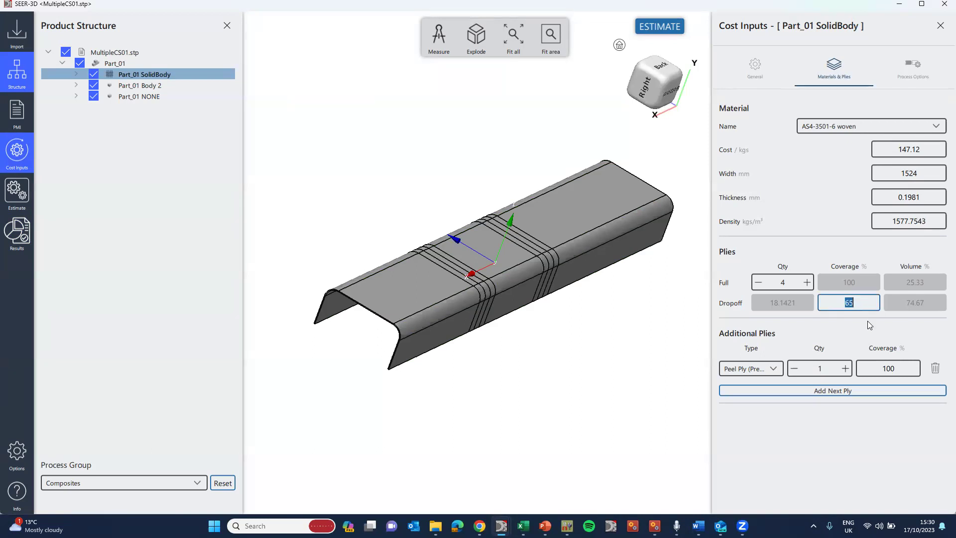
text(60)
click(761, 298)
click(832, 391)
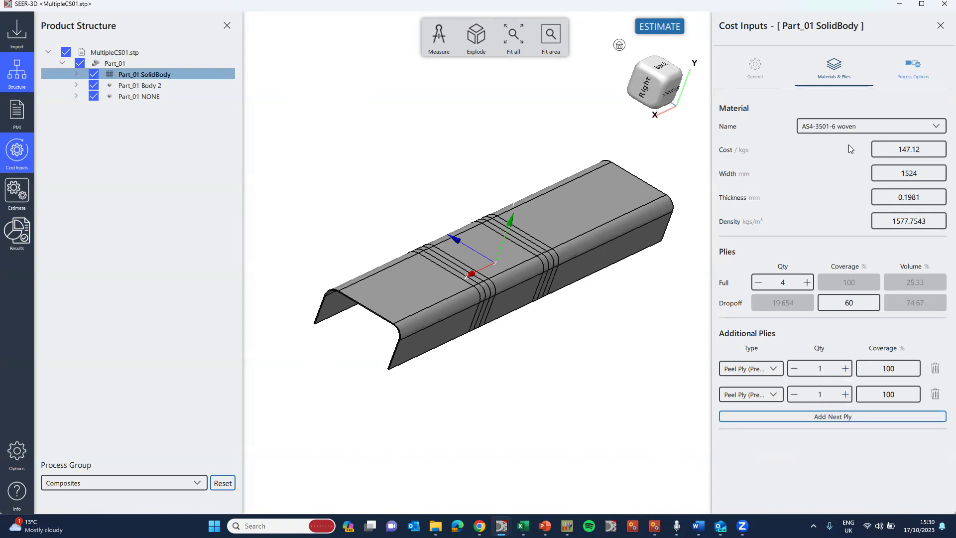
Turn off Core Machining in Part_01 SolidBody's process options and generate the cost estimate in SEER-MFG
key(ctrl+Tab)
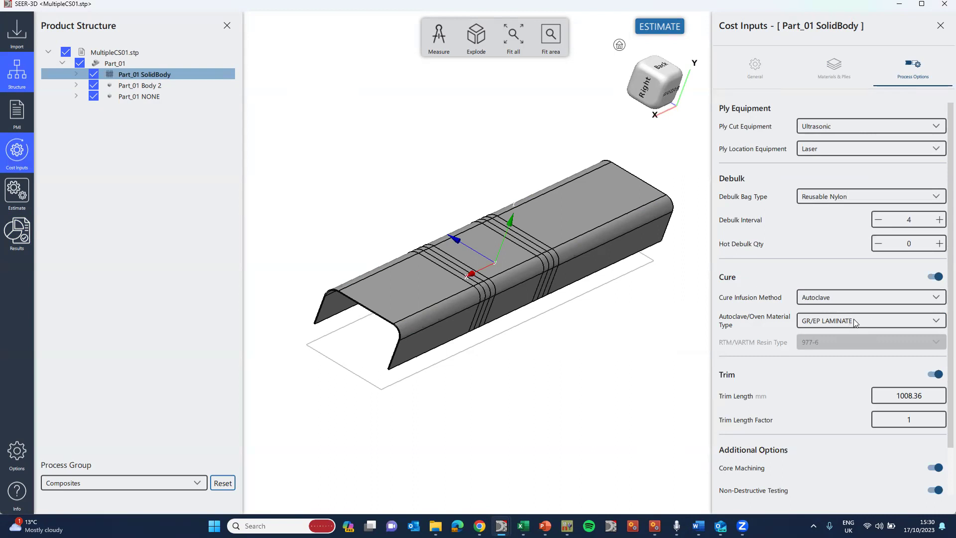
scroll(848, 383, down, 2)
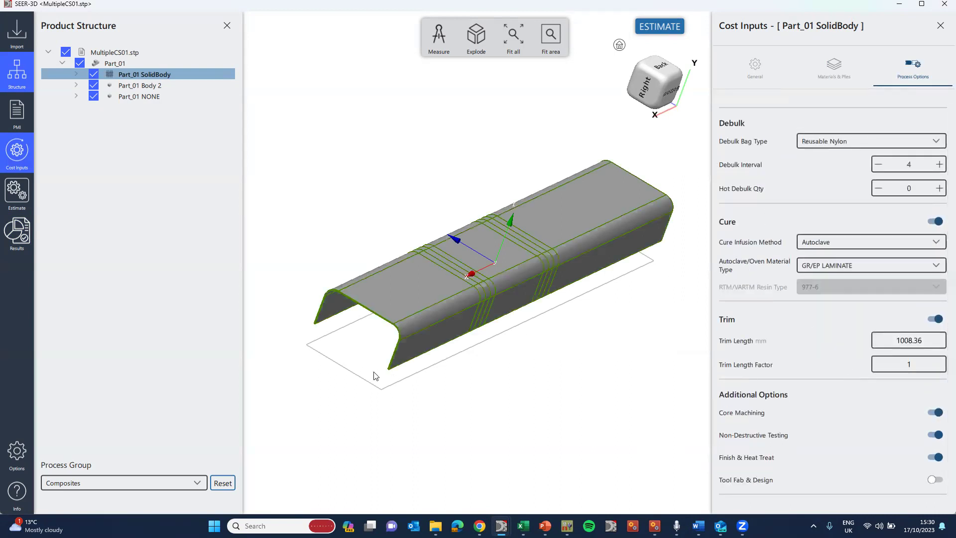
scroll(871, 260, down, 1)
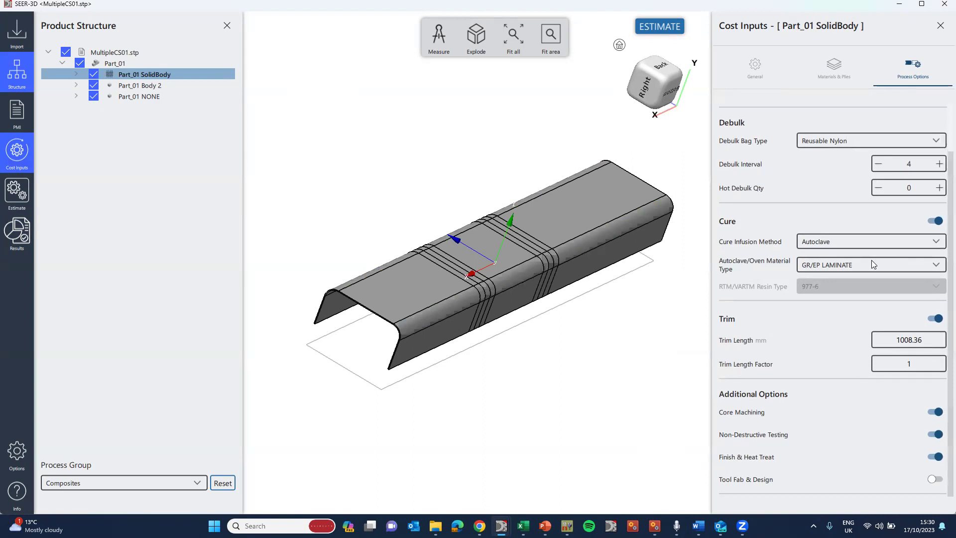
click(938, 413)
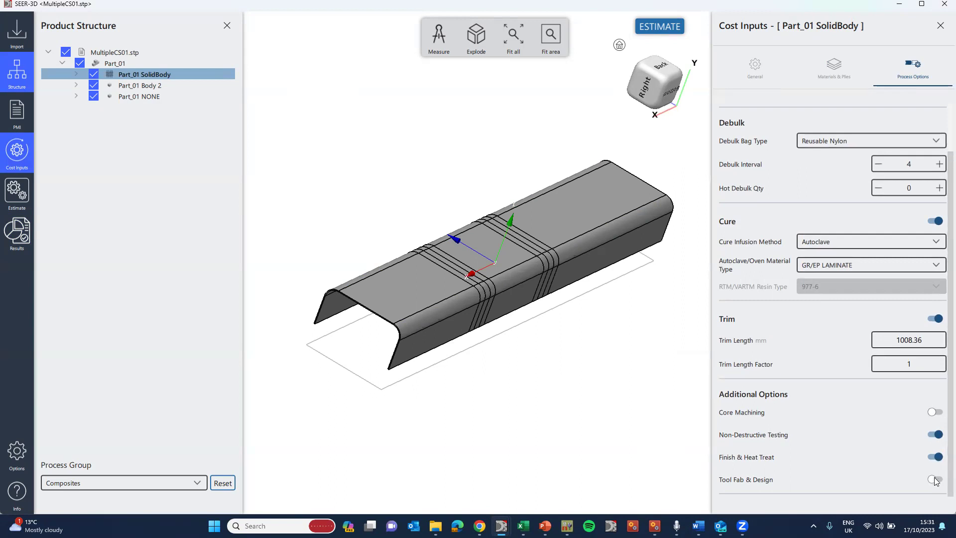
click(656, 26)
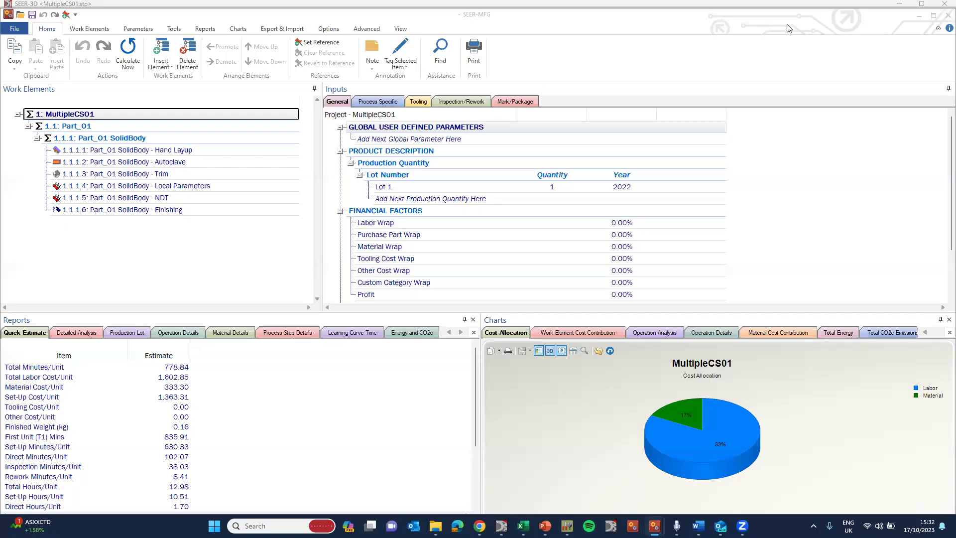
Examine the Part_01 SolidBody Hand Layup inputs, including the ply table and the details of the first dropoff ply entry
click(96, 154)
click(378, 101)
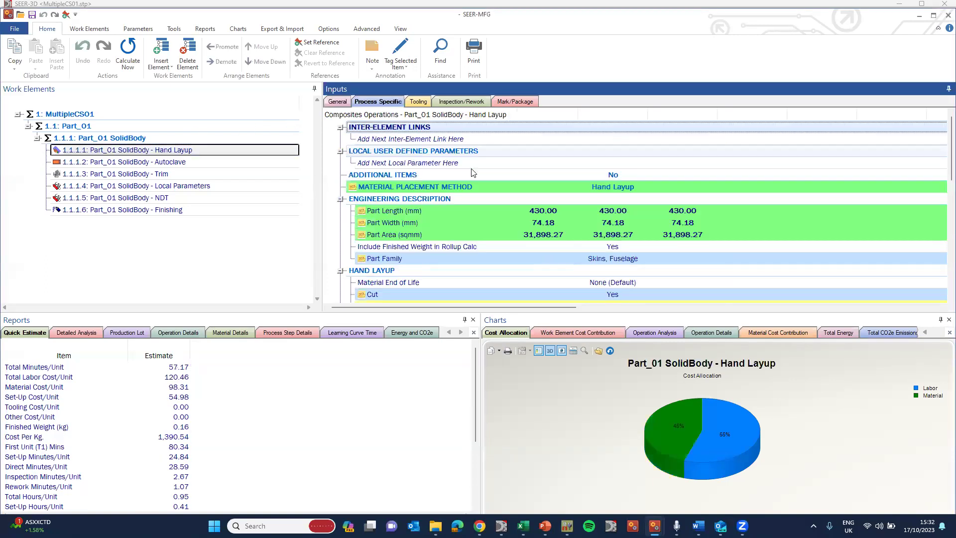
scroll(562, 188, down, 2)
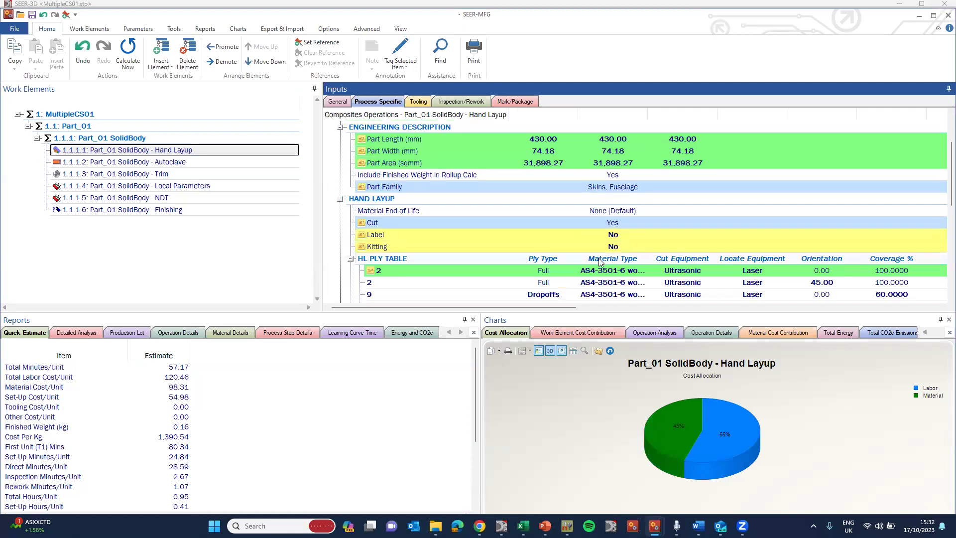
scroll(719, 230, down, 1)
scroll(722, 228, down, 1)
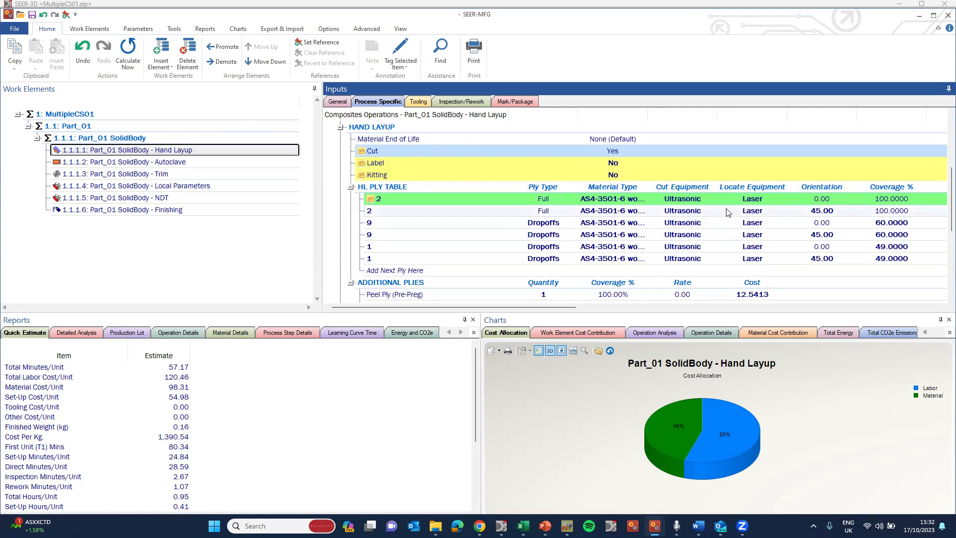
click(551, 223)
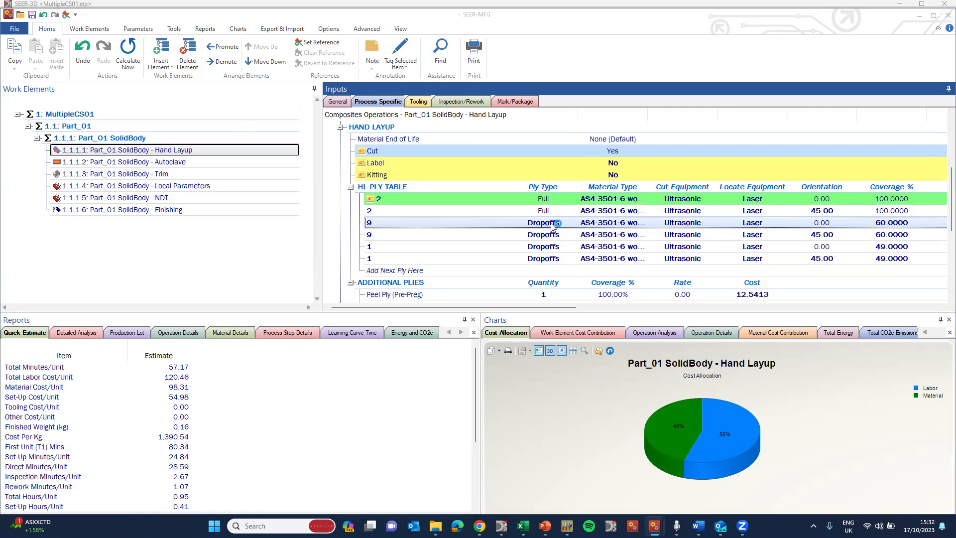
double_click(551, 223)
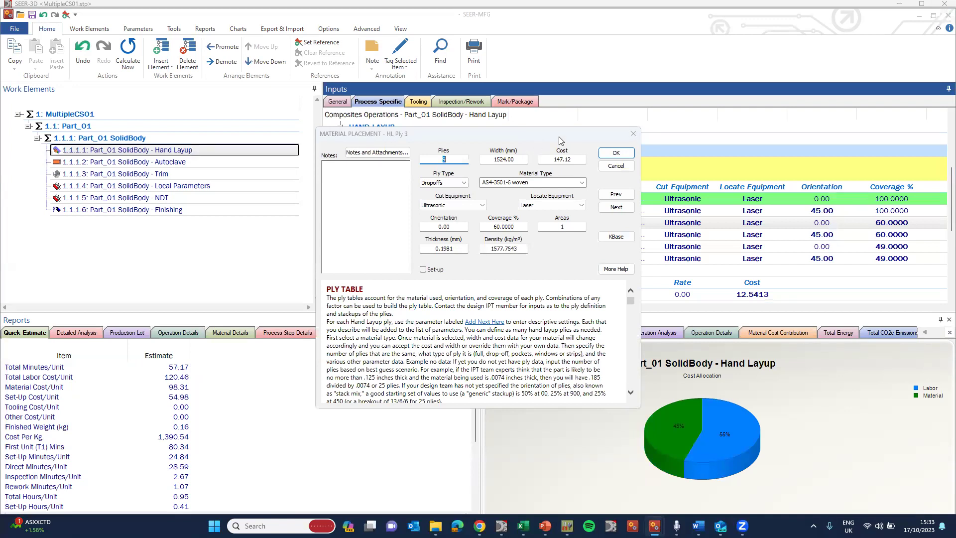
click(614, 154)
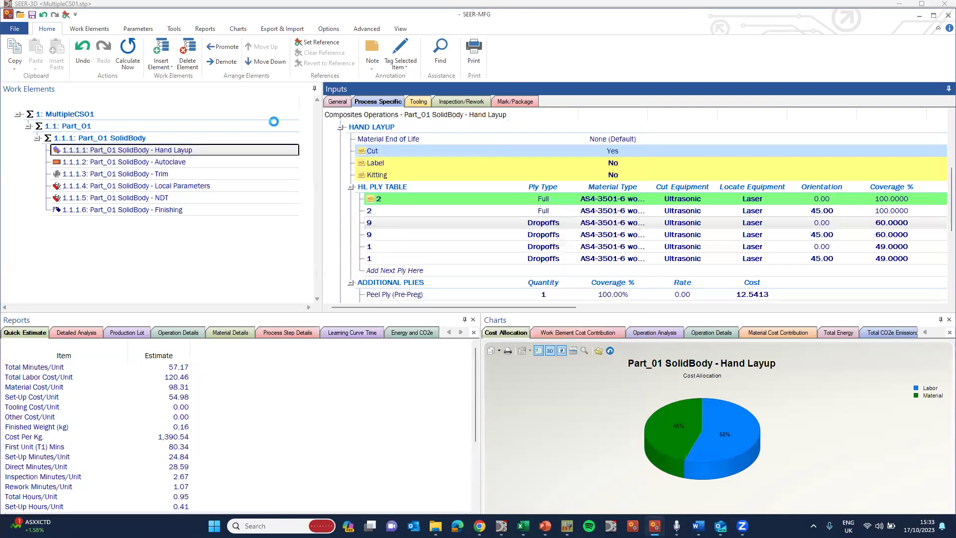
Examine the engineering description and cure inputs of the Part_01 SolidBody Autoclave element
click(175, 163)
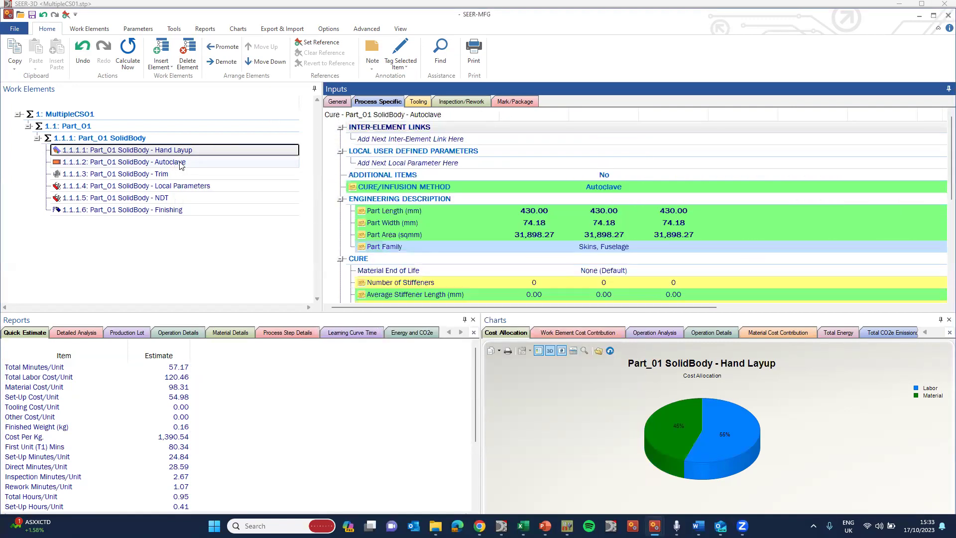
scroll(493, 204, down, 3)
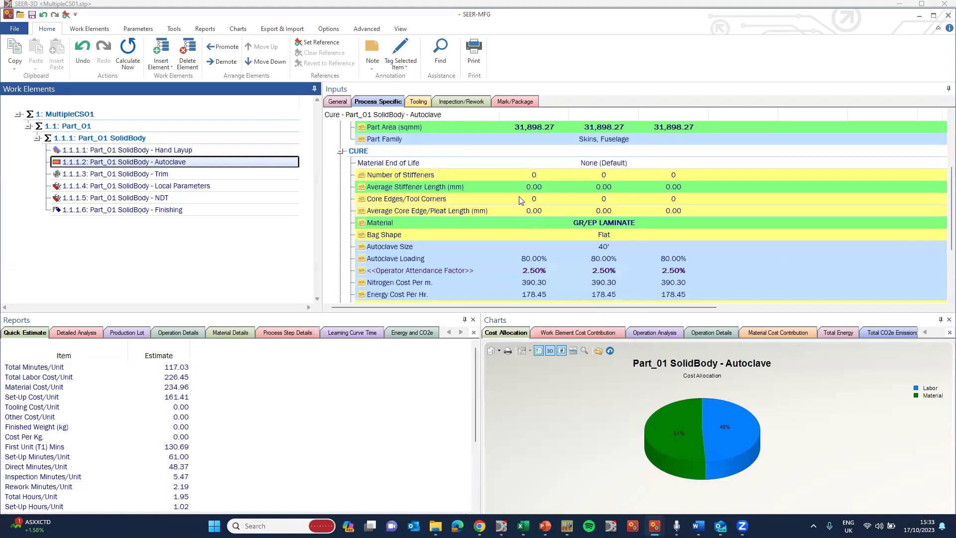
click(563, 222)
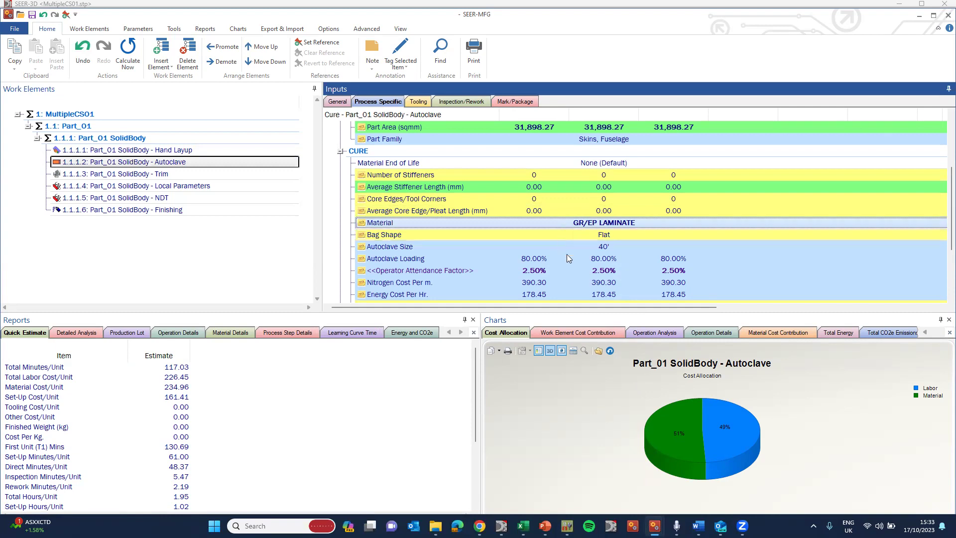
scroll(563, 259, down, 1)
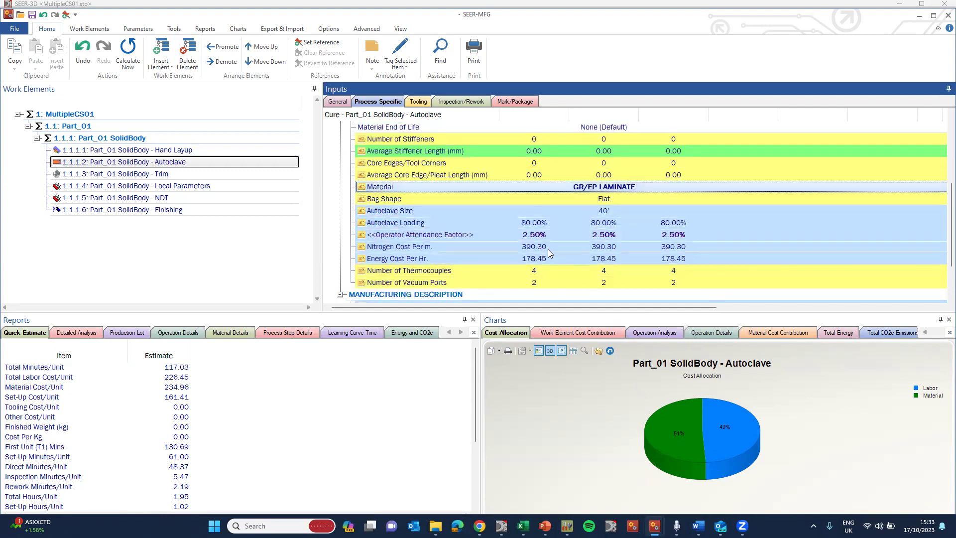
Examine the Part_01 SolidBody Trim inputs and the material and ply values of the Local Parameters element
click(152, 175)
scroll(503, 225, down, 1)
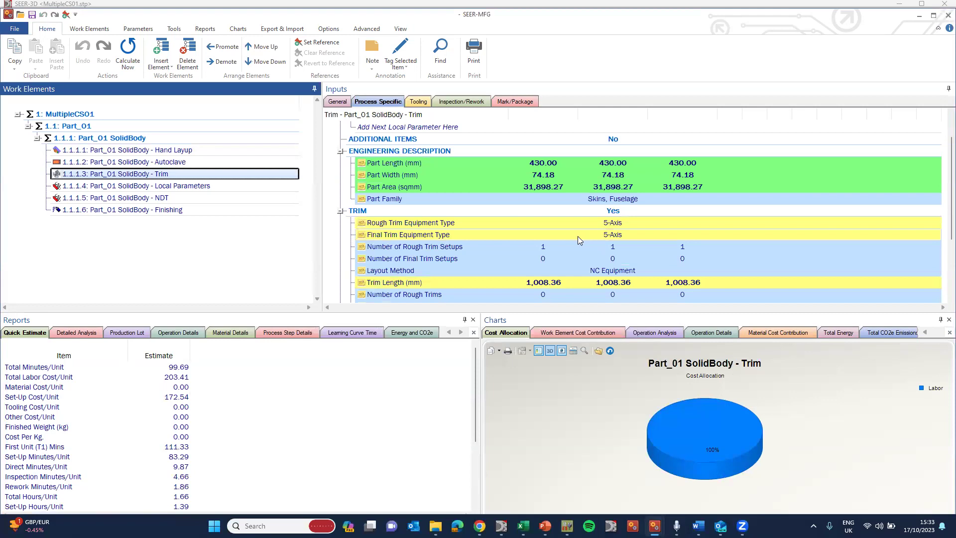
key(Down)
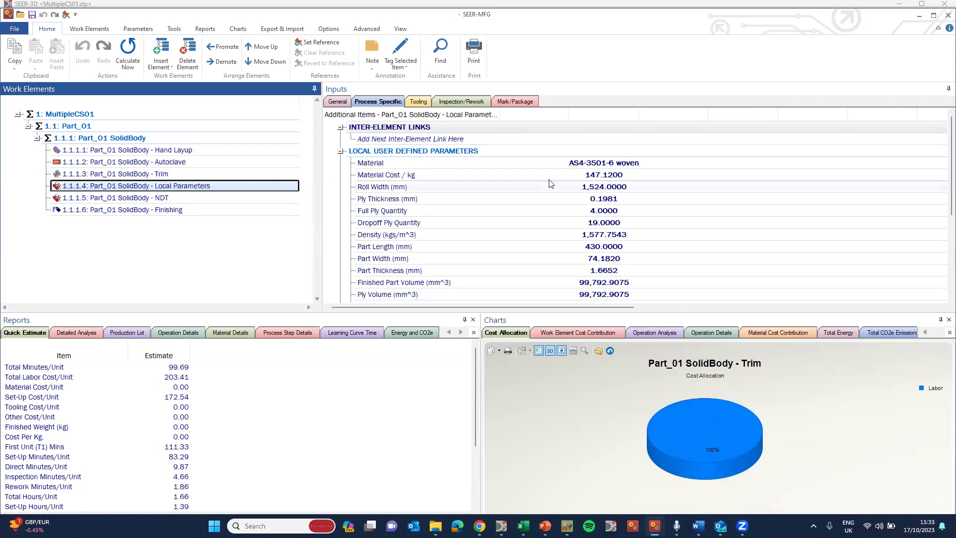
Examine the Part_01 SolidBody NDT element's process inputs and the entry fields for a new additional item
click(136, 198)
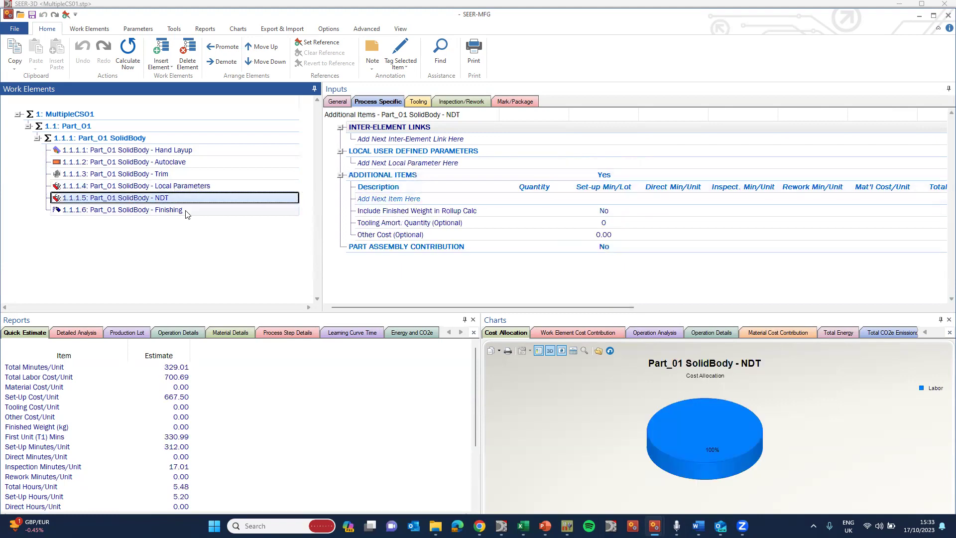
click(401, 199)
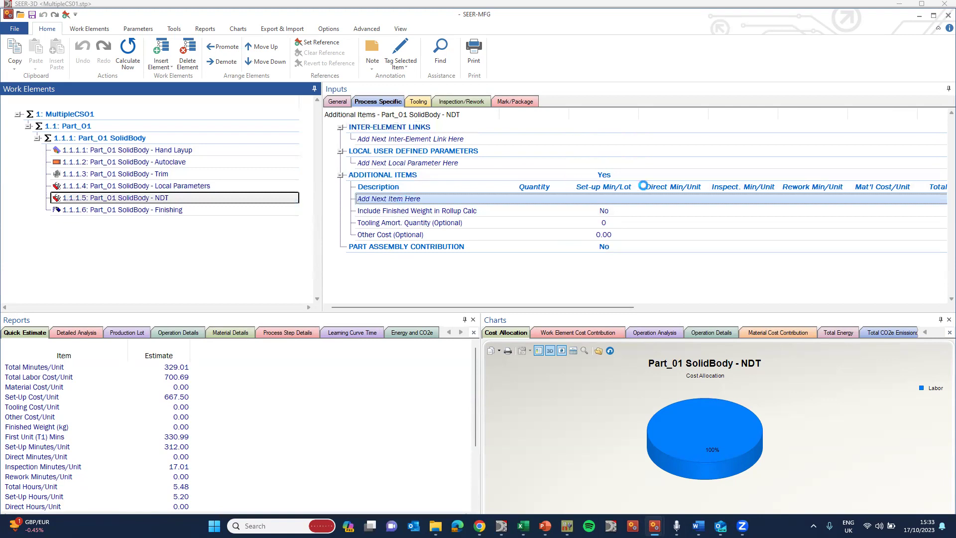
double_click(557, 199)
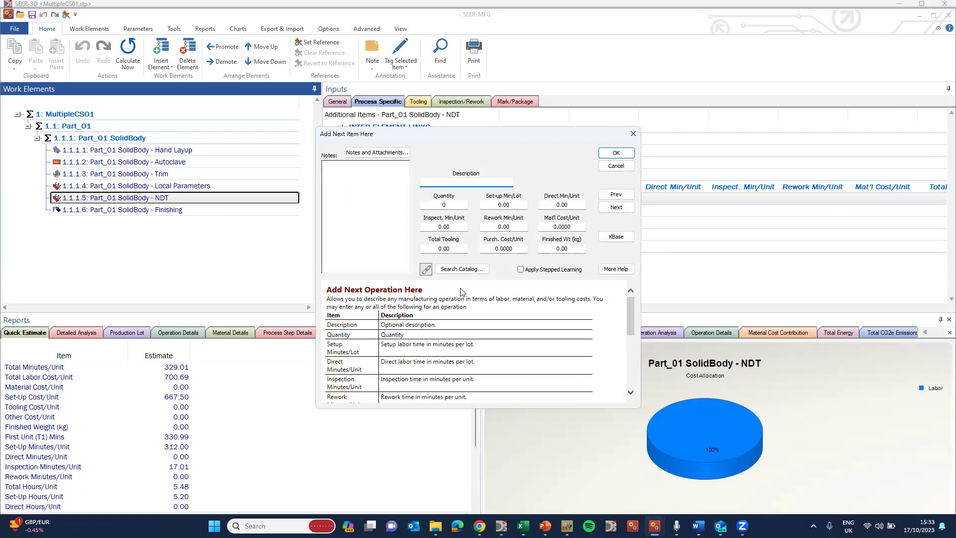
click(622, 167)
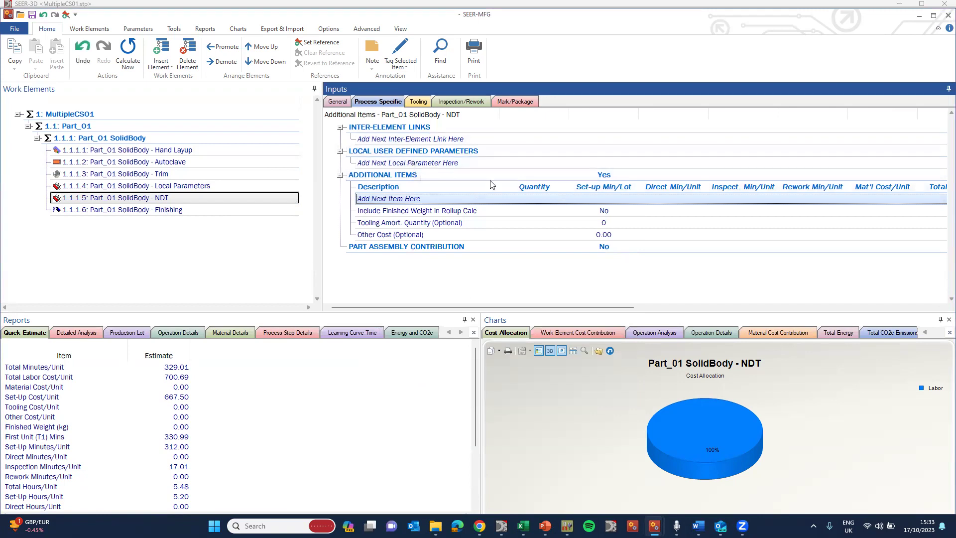
Examine the NDT element's inspection operations and the available NDT types, and view the Part_01 SolidBody Finishing inputs
key(ctrl+Tab)
key(ctrl+Tab)
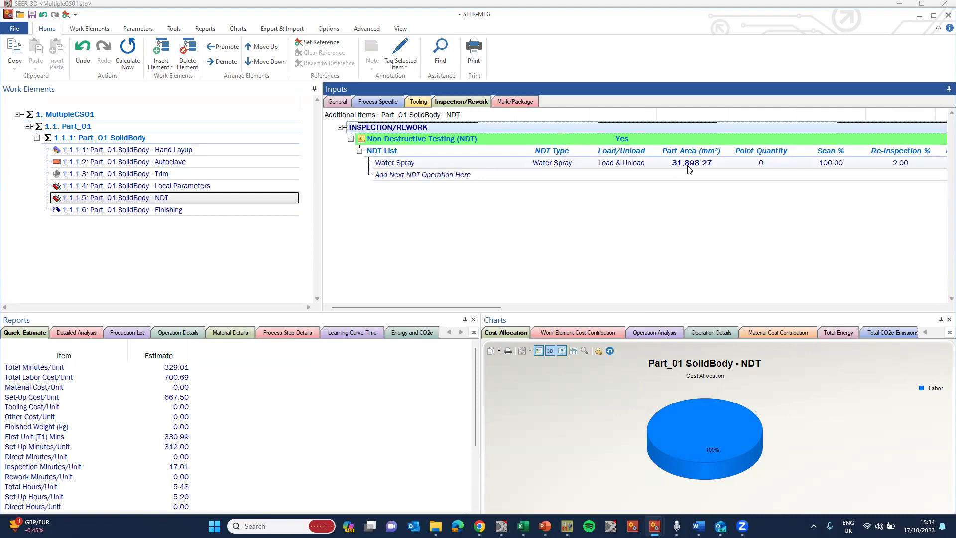
click(445, 174)
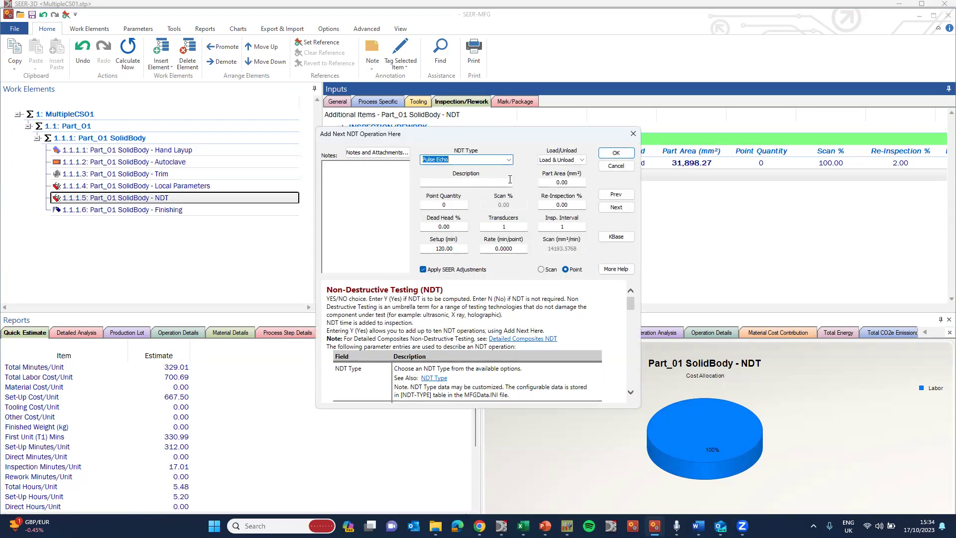
click(509, 159)
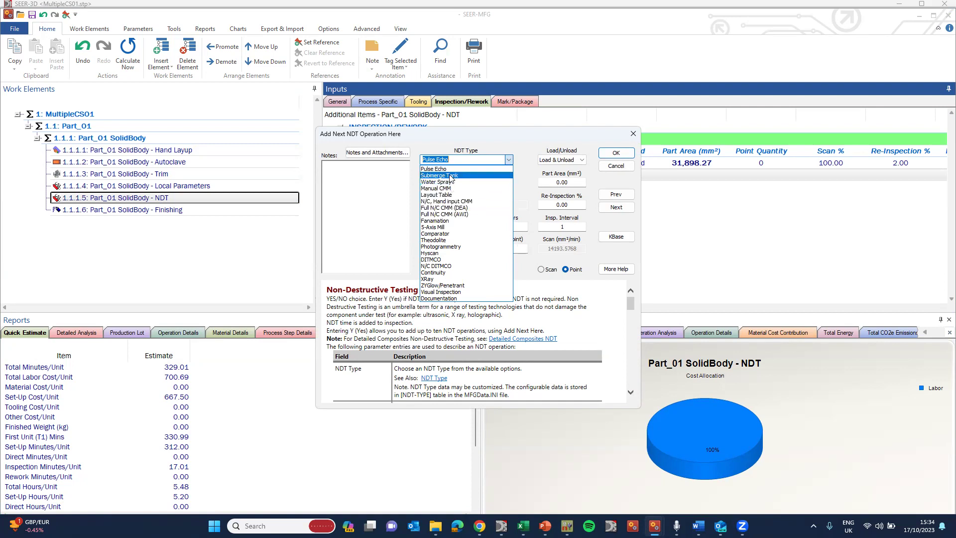
click(616, 169)
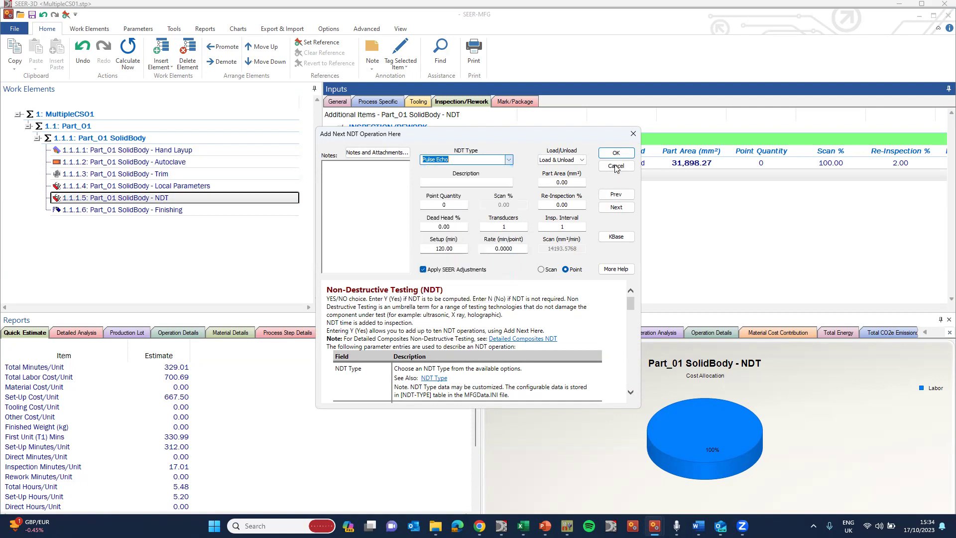
click(616, 170)
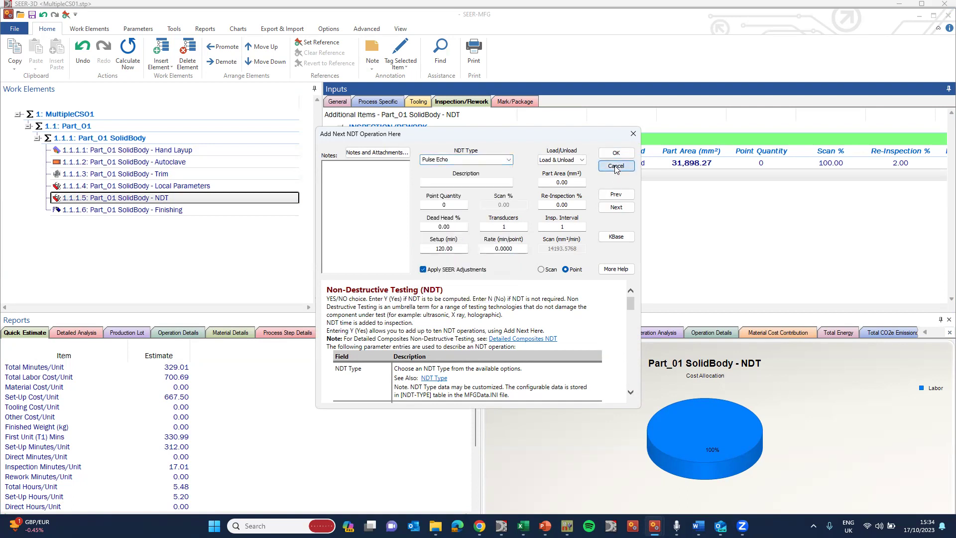
click(166, 210)
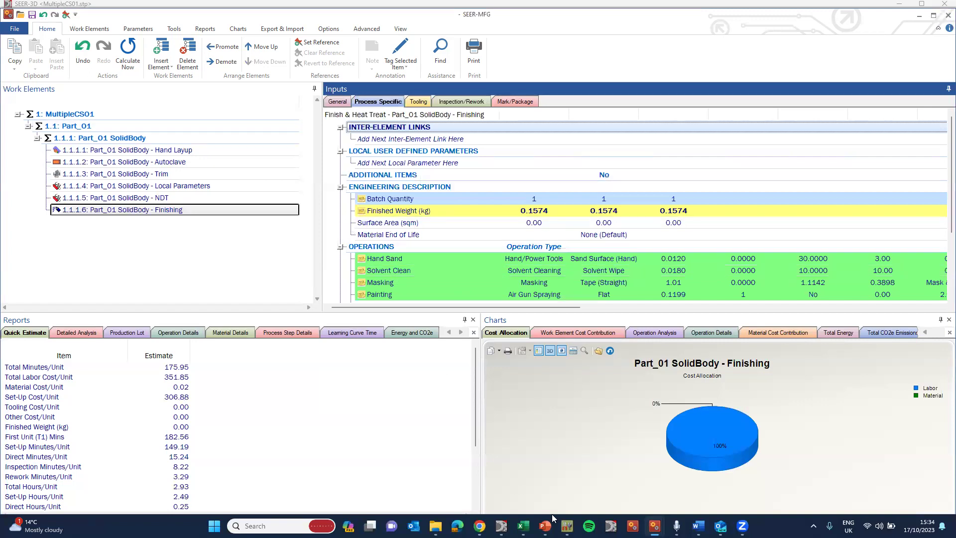
mouse_move(501, 526)
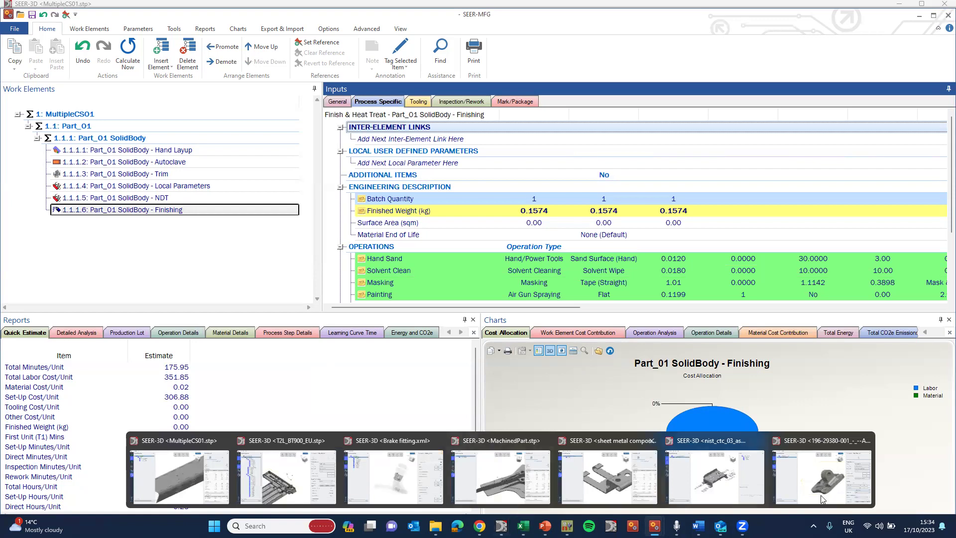
click(824, 484)
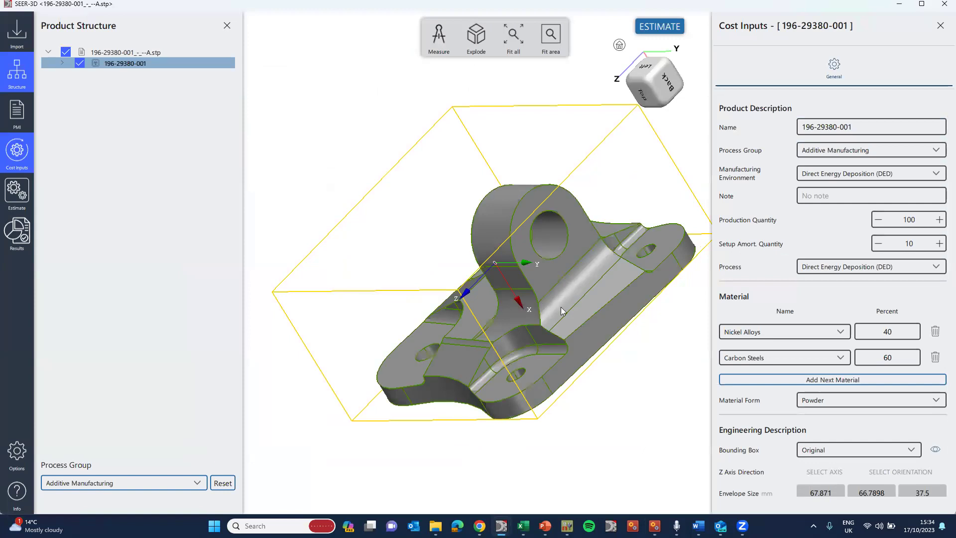
click(892, 174)
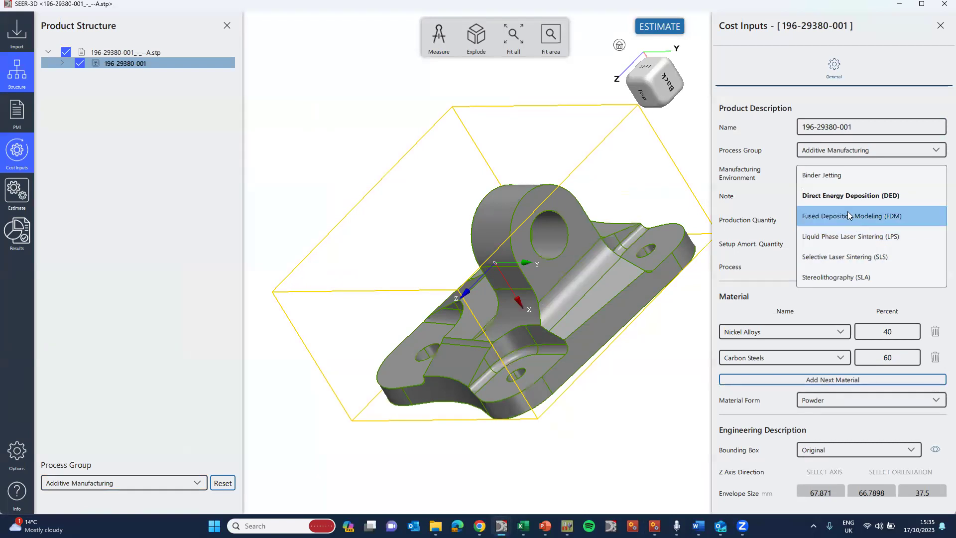
click(844, 197)
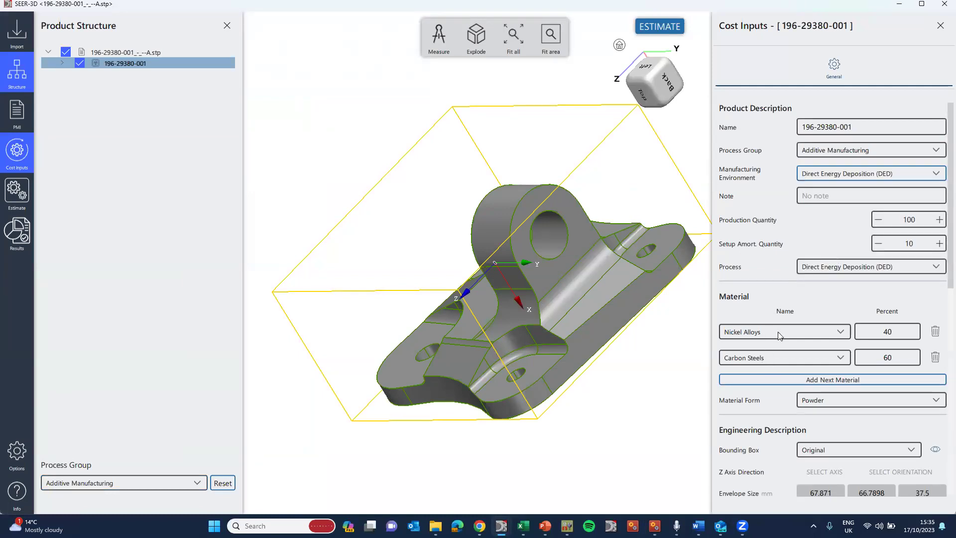
scroll(862, 289, down, 6)
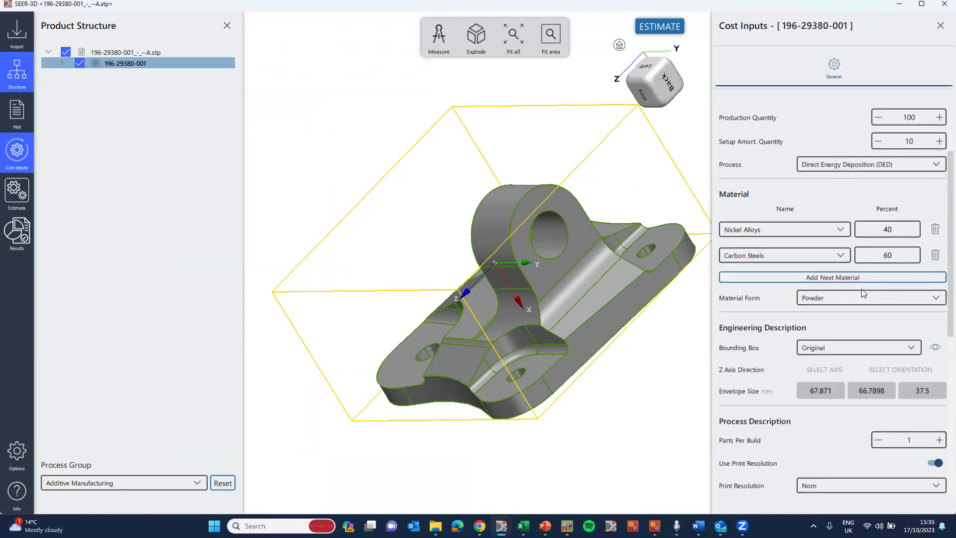
scroll(826, 260, down, 3)
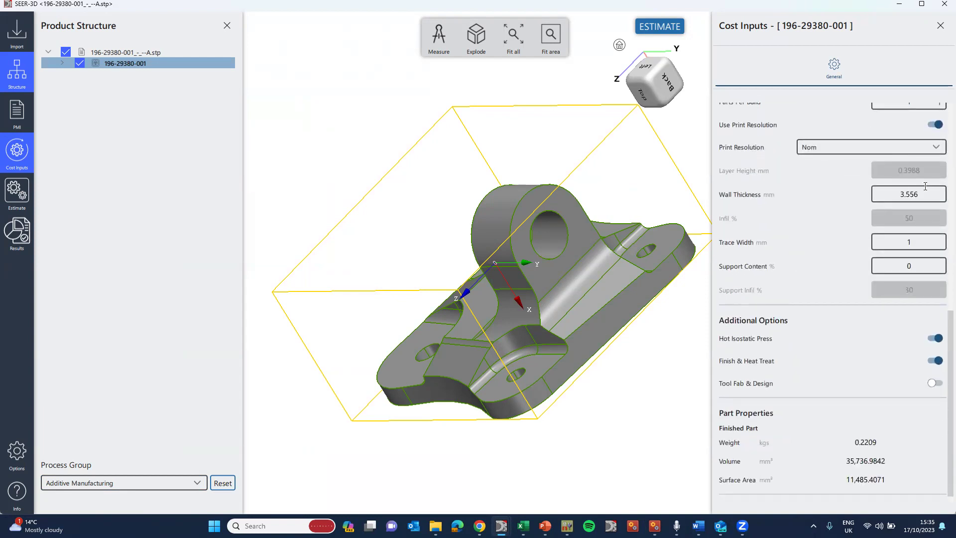
click(906, 266)
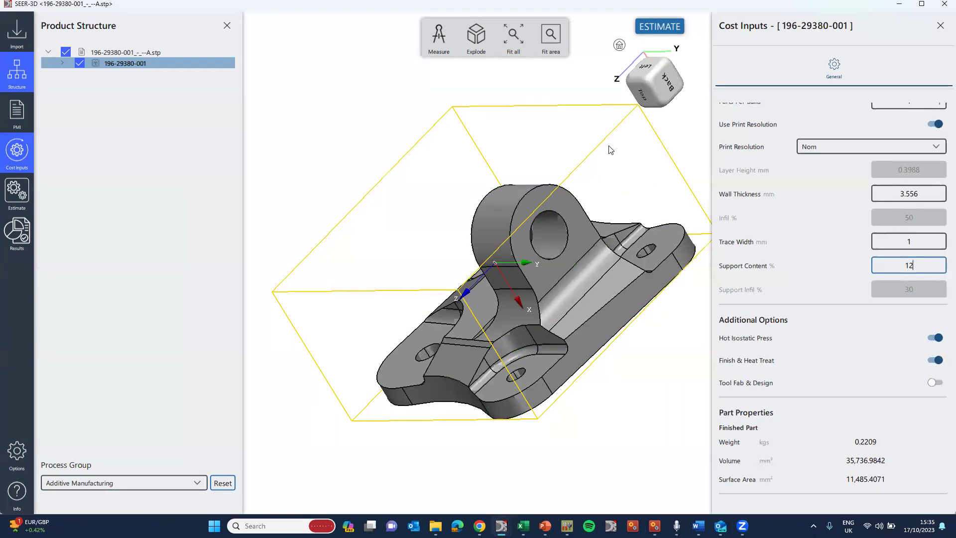
click(657, 28)
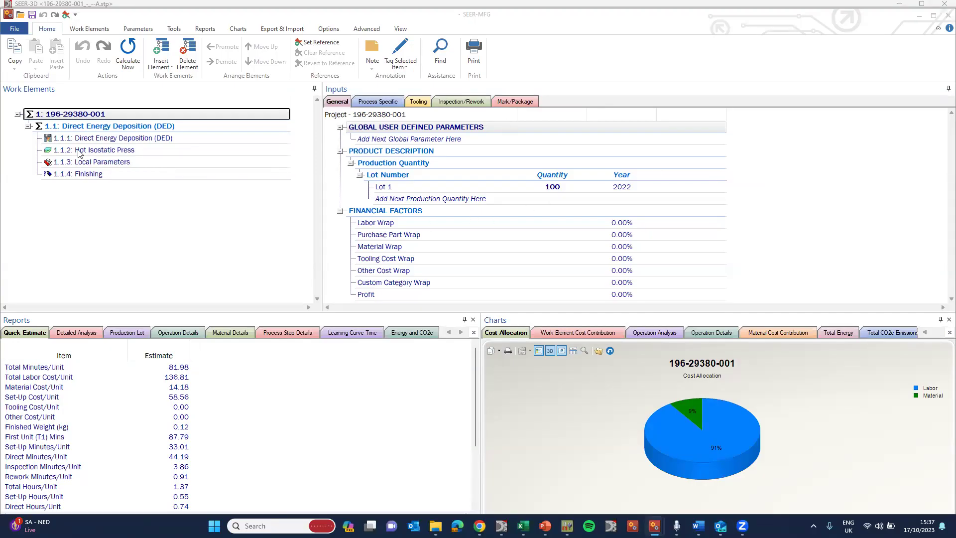
Examine the Direct Energy Deposition (DED) element's engineering, material, process and manufacturing inputs and its detailed analysis report
click(119, 139)
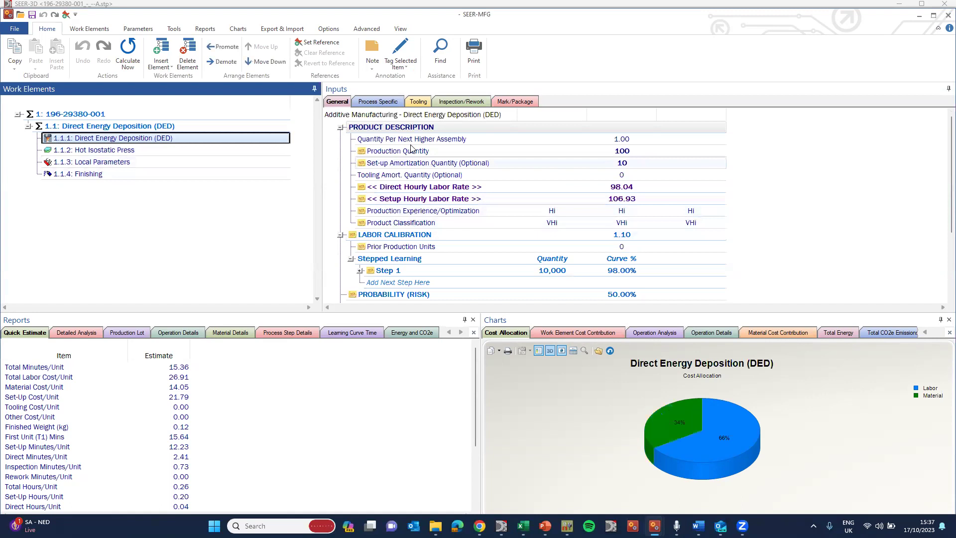
click(374, 103)
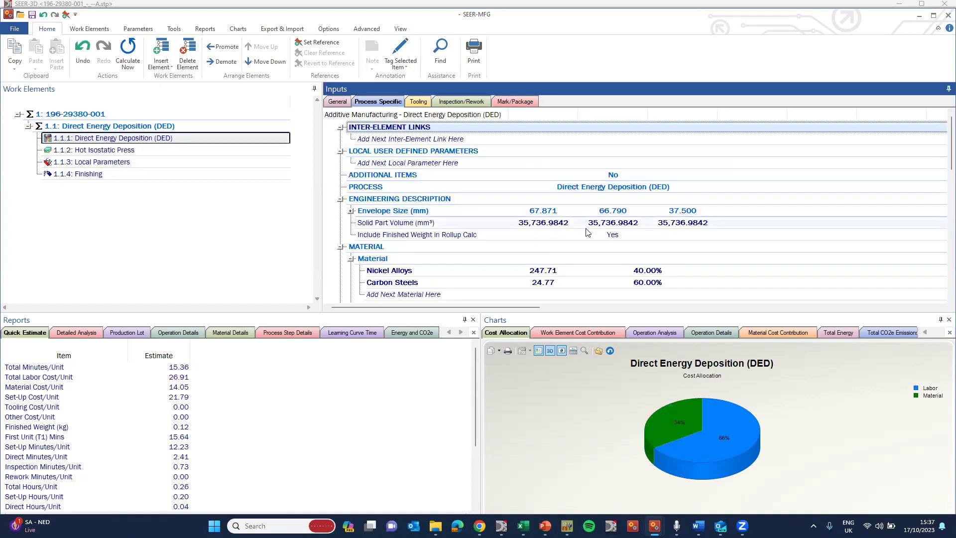
scroll(592, 219, down, 2)
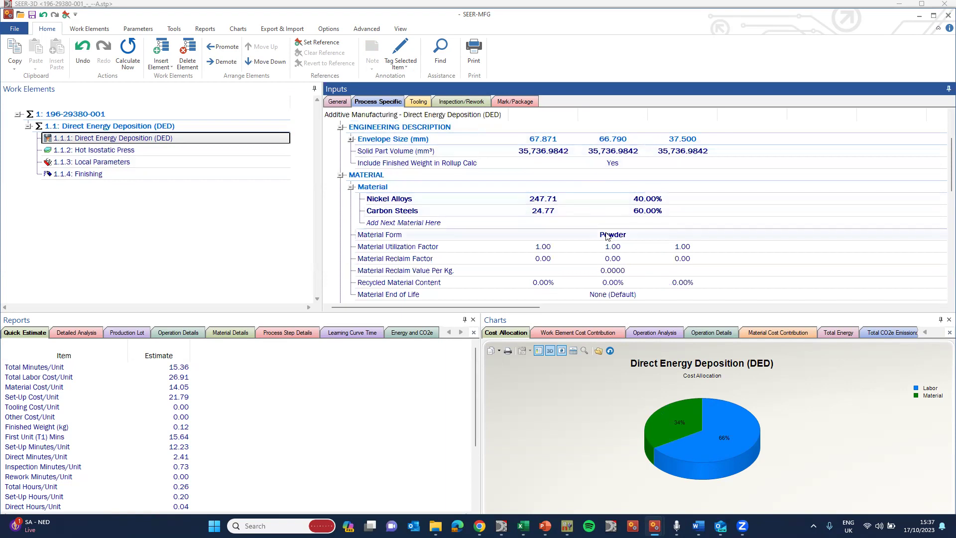
scroll(607, 237, down, 4)
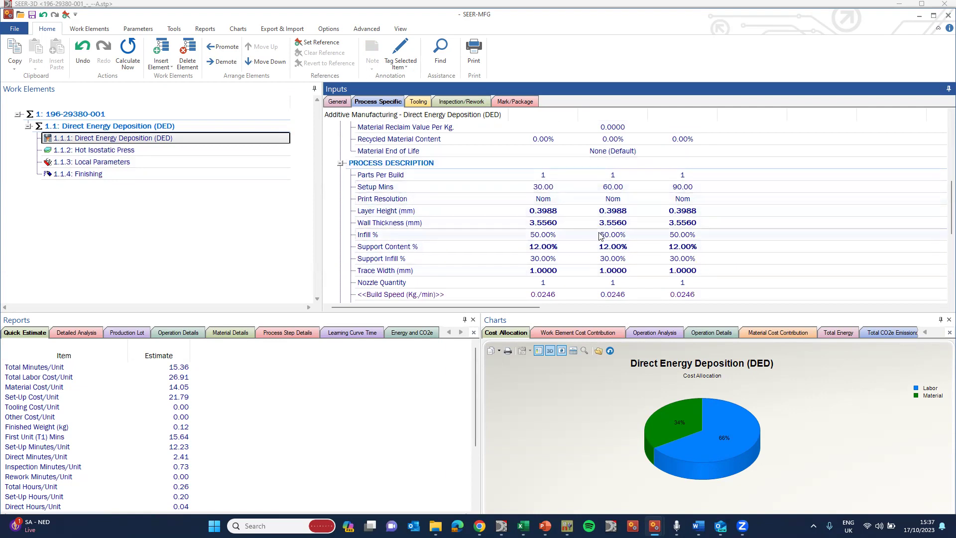
scroll(600, 236, down, 1)
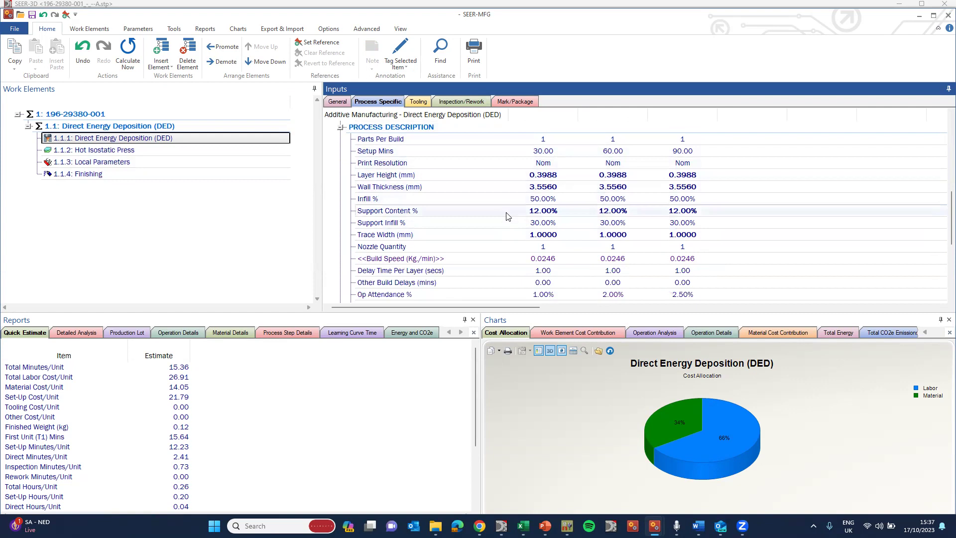
scroll(507, 216, down, 4)
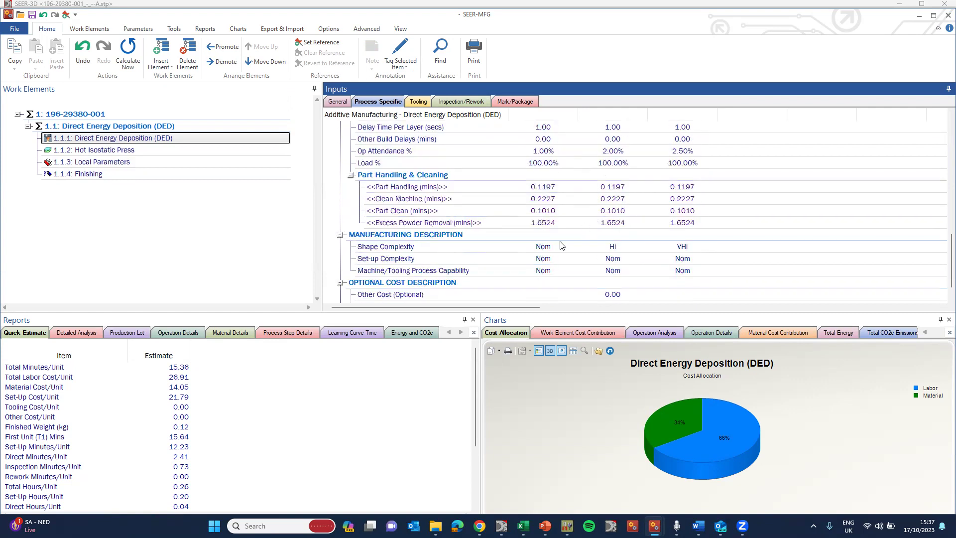
click(83, 337)
scroll(279, 381, down, 2)
scroll(264, 395, up, 2)
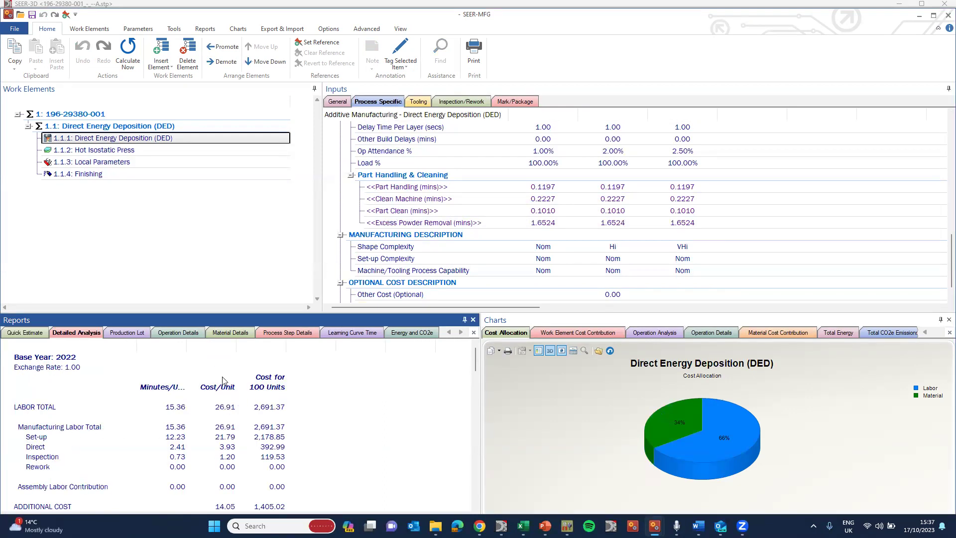
click(134, 151)
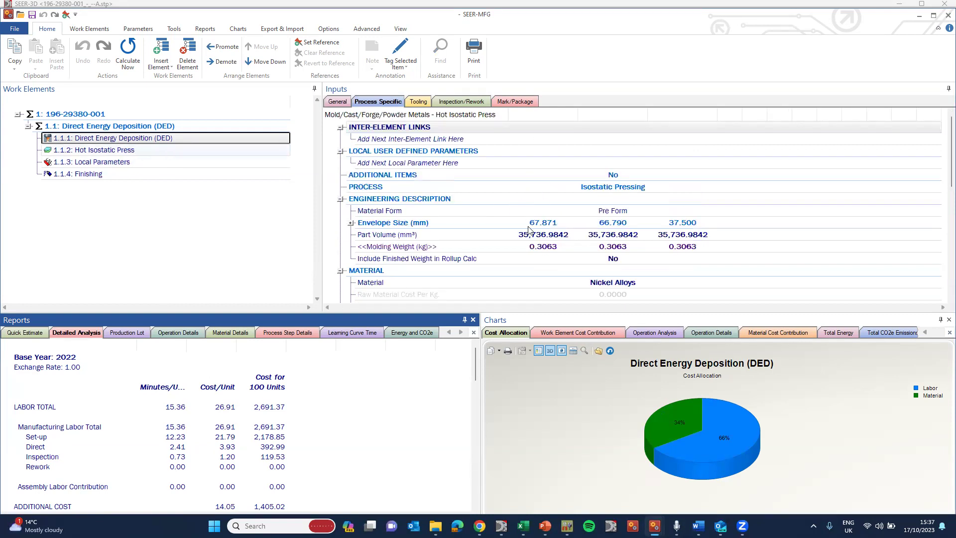
scroll(531, 243, down, 2)
scroll(531, 243, down, 5)
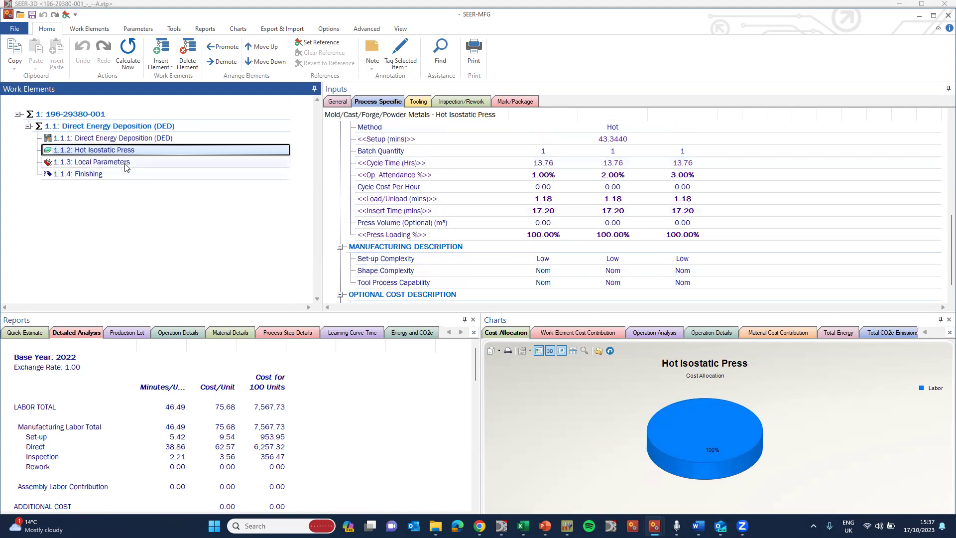
click(94, 175)
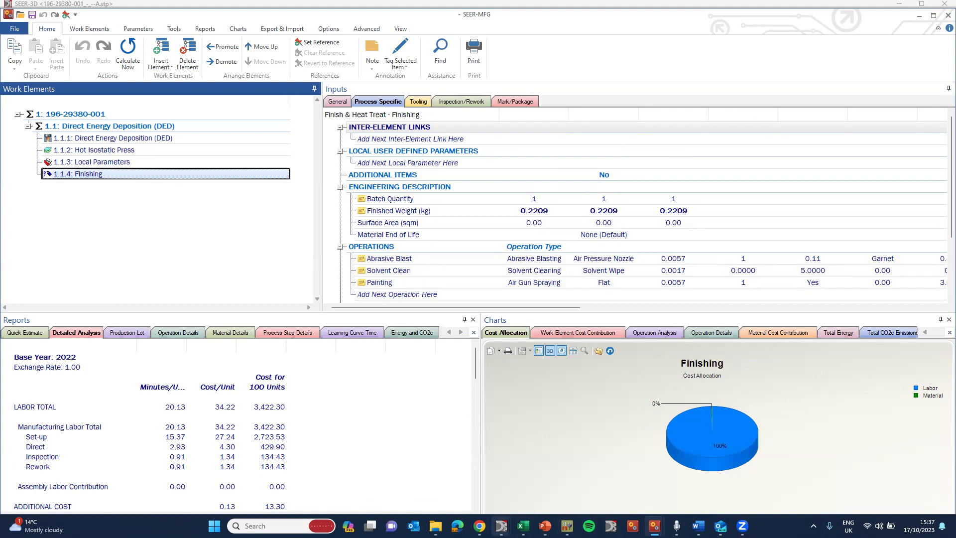
Switch to the nist_ctc_03_asme1_ap242-e2.stp model in SEER-3D to view its PMI annotations
mouse_move(501, 524)
click(715, 484)
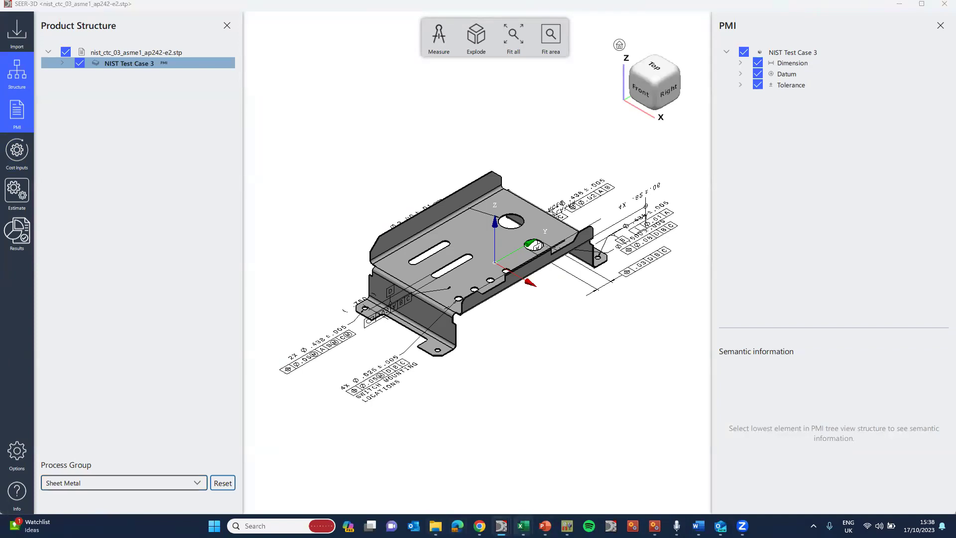
Switch to the Excel workbook 2023 Milling CLI INI File manager.xlsm and examine its SEER-3D batch mode settings
mouse_move(523, 525)
click(429, 474)
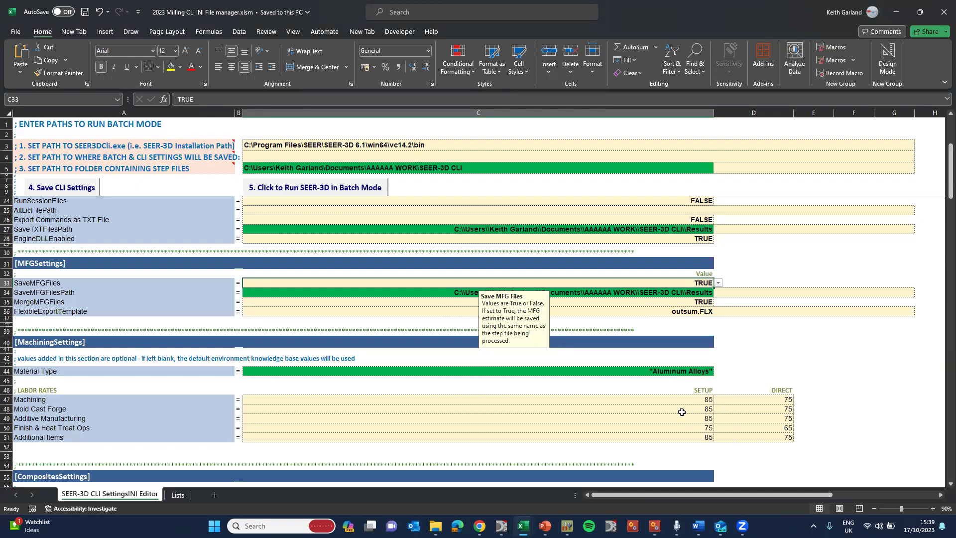
scroll(676, 412, down, 4)
scroll(670, 407, down, 4)
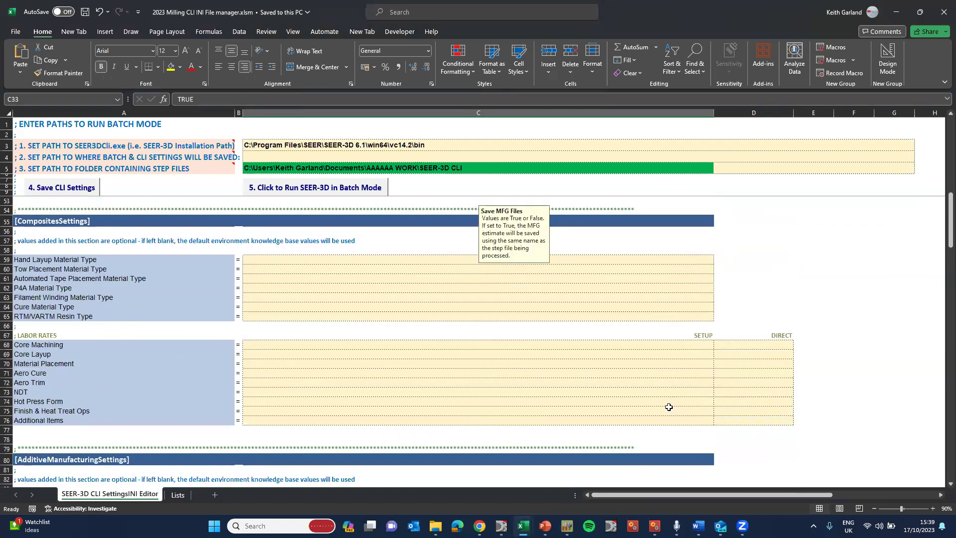
scroll(657, 369, up, 7)
scroll(647, 348, up, 5)
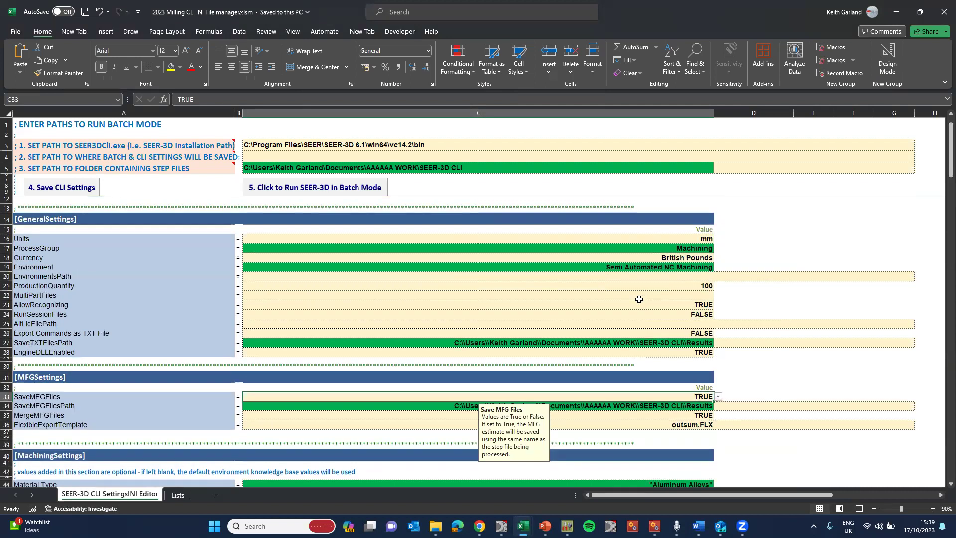
Switch to the SEER-3D CLI folder in File Explorer and select Test Part 001.stp to view the batch STEP files
mouse_move(521, 525)
mouse_move(436, 526)
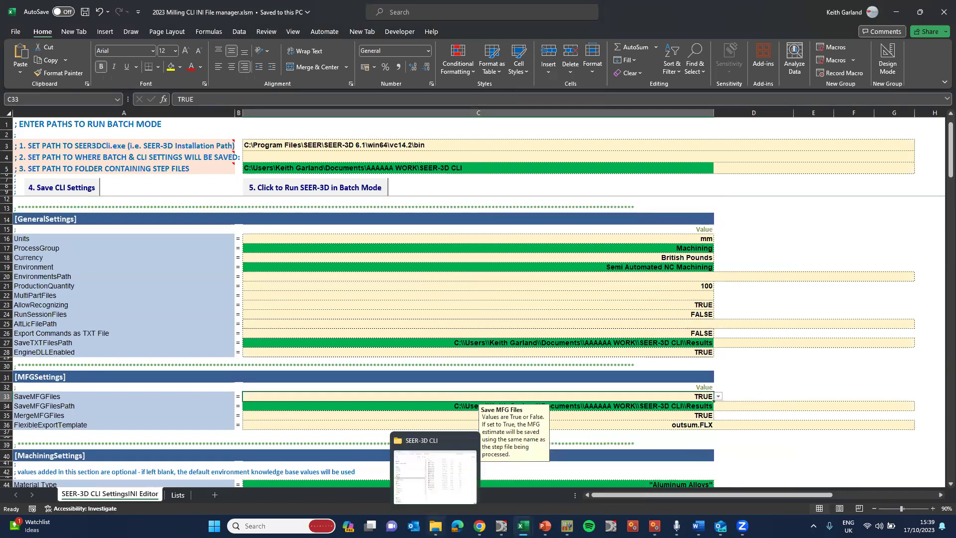
click(427, 487)
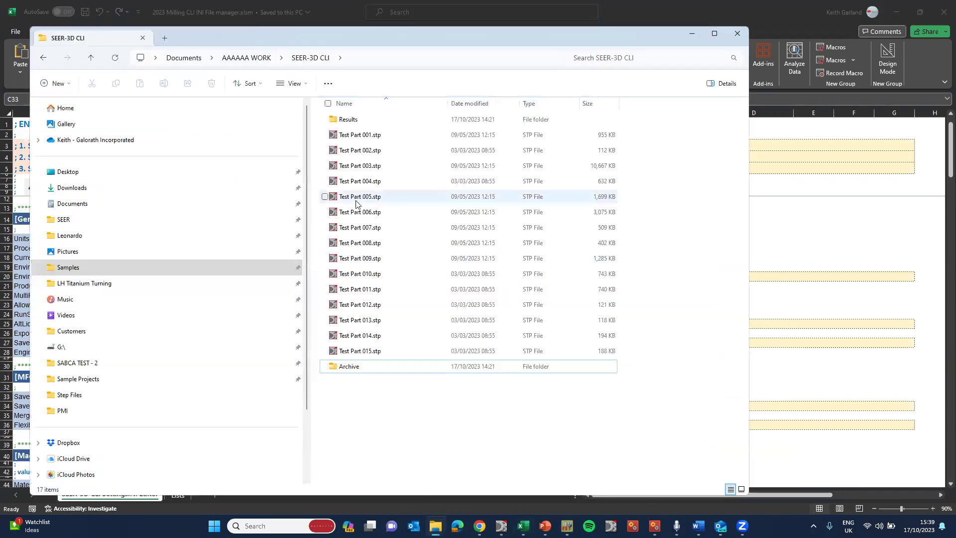
click(363, 138)
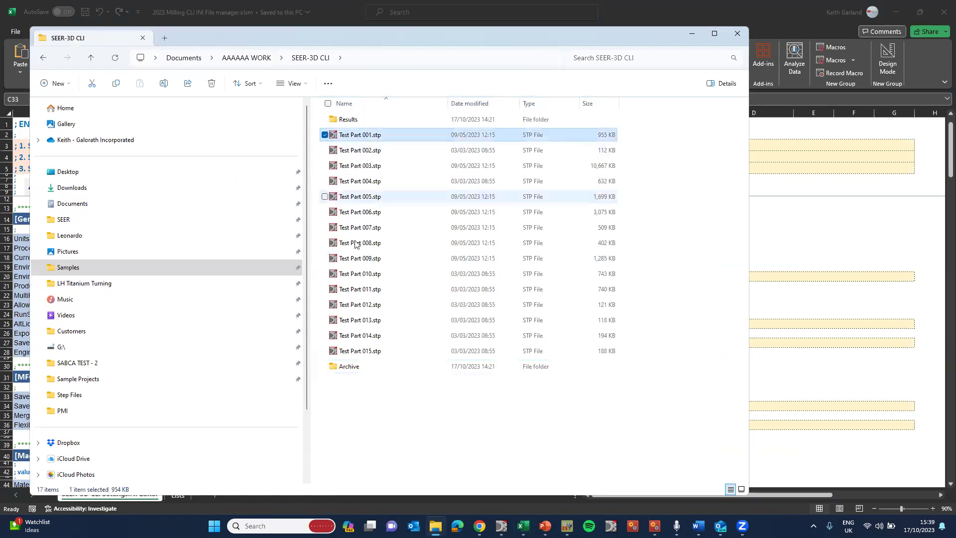
Open MergedProjects.mfg from the Results folder in SEER-MFG, and return to the Results folder in File Explorer
double_click(347, 120)
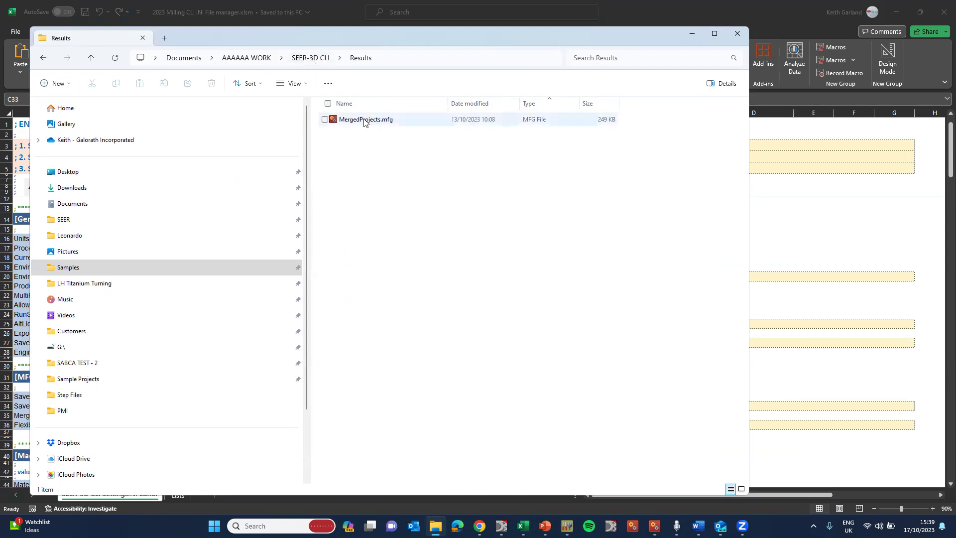
double_click(364, 121)
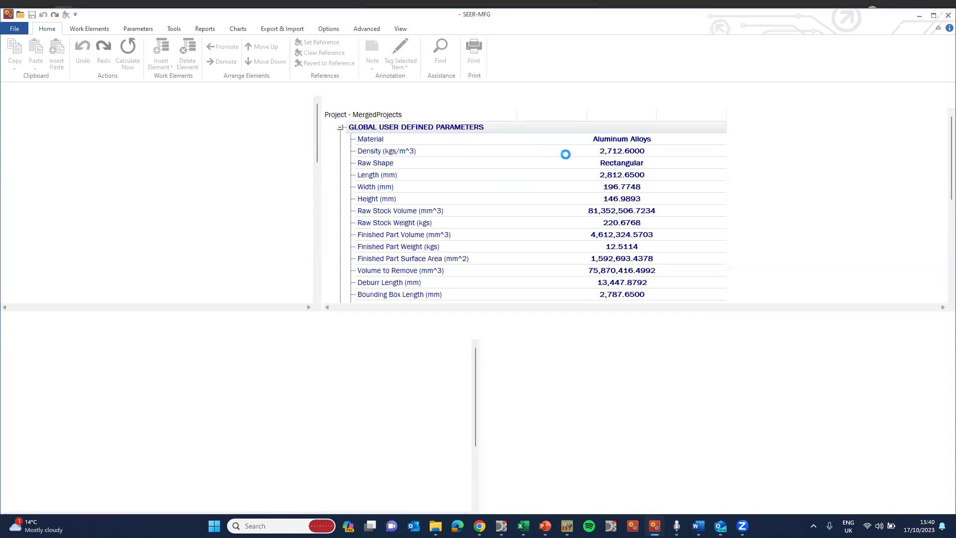
key(alt+Tab)
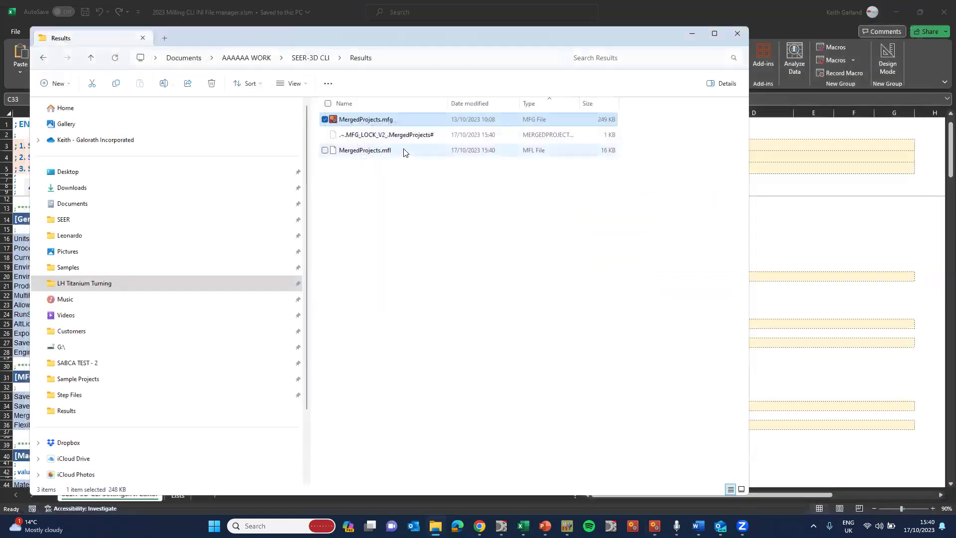
Delete the MergedProjects lock file and MergedProjects.mfl from the Results folder
click(403, 135)
key(Delete)
click(354, 136)
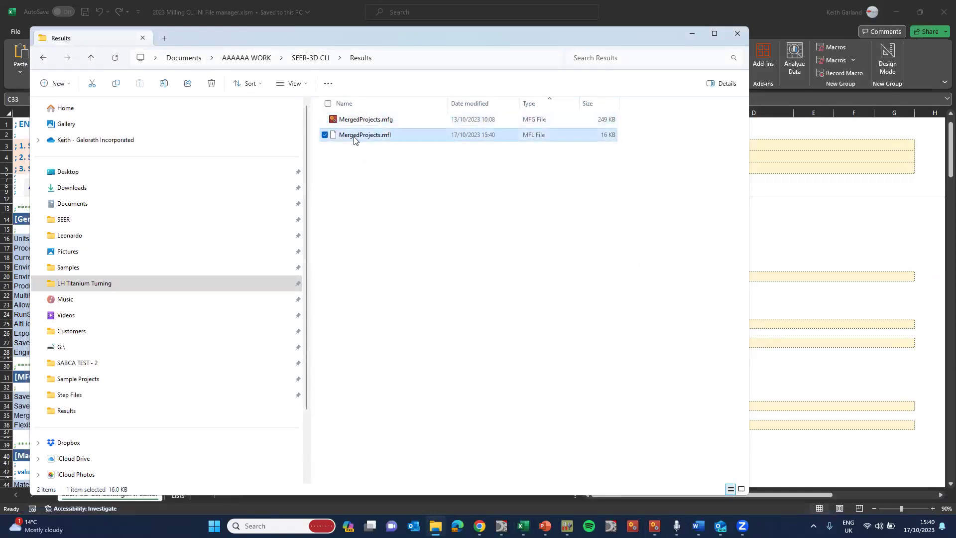
key(Delete)
Move Test Part 004.stp through Test Part 015.stp from the SEER-3D CLI folder into its Archive folder
click(310, 58)
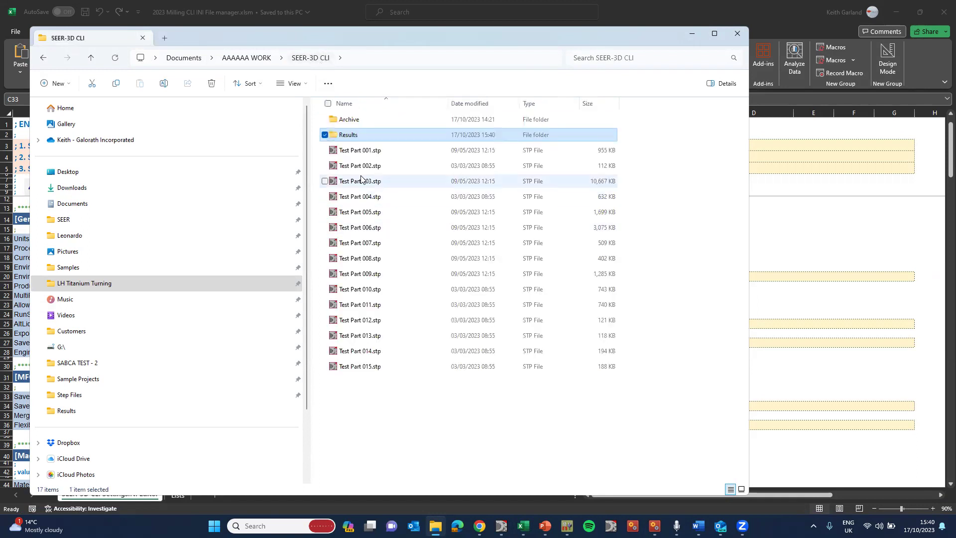
click(364, 181)
click(360, 197)
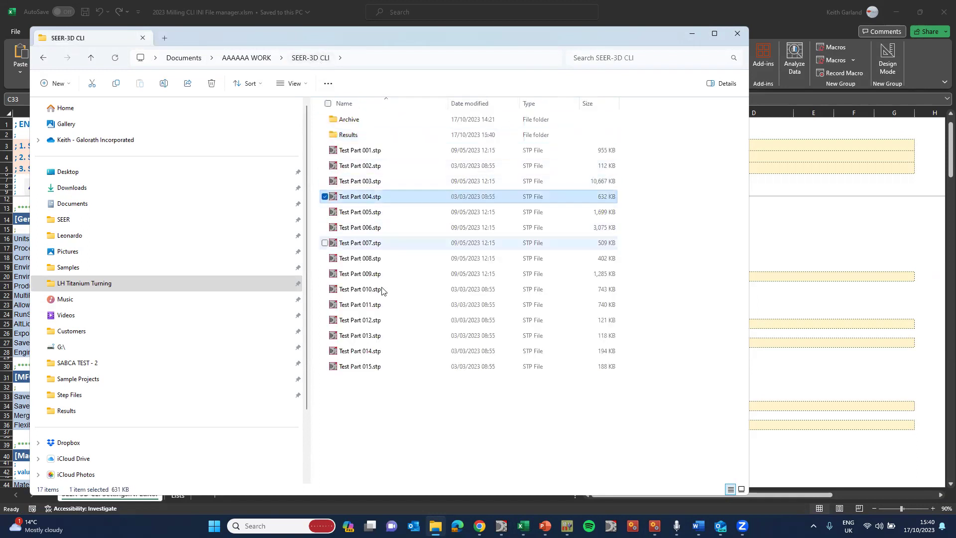
shift+click(368, 366)
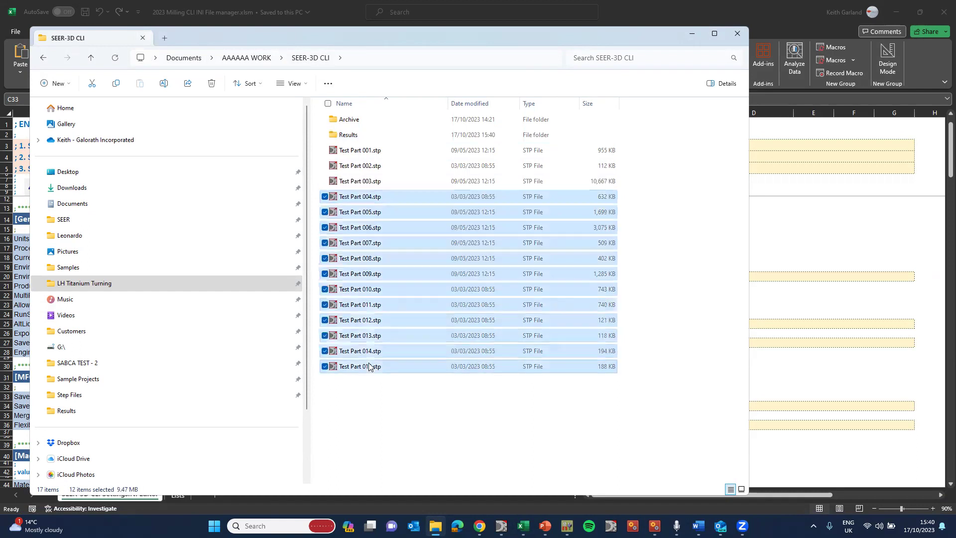
key(ctrl+x)
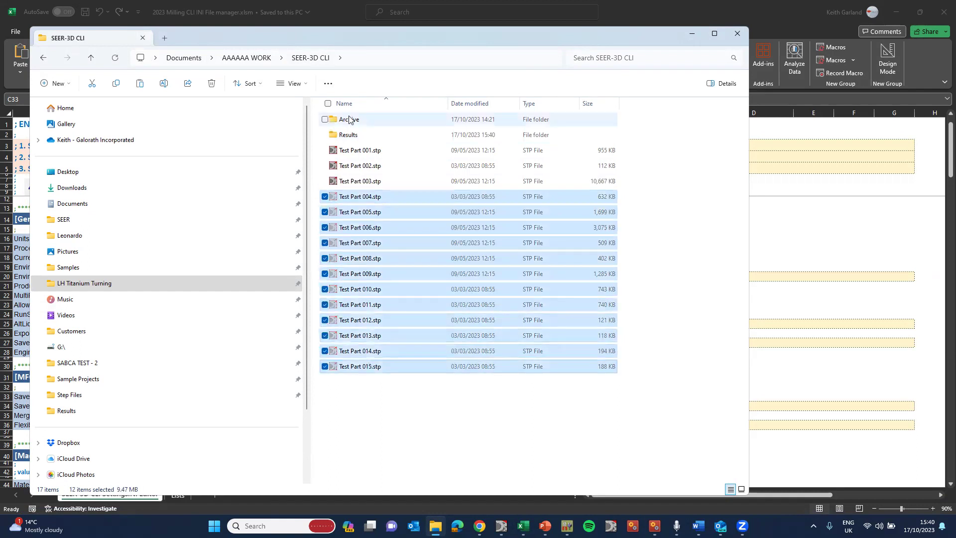
double_click(349, 119)
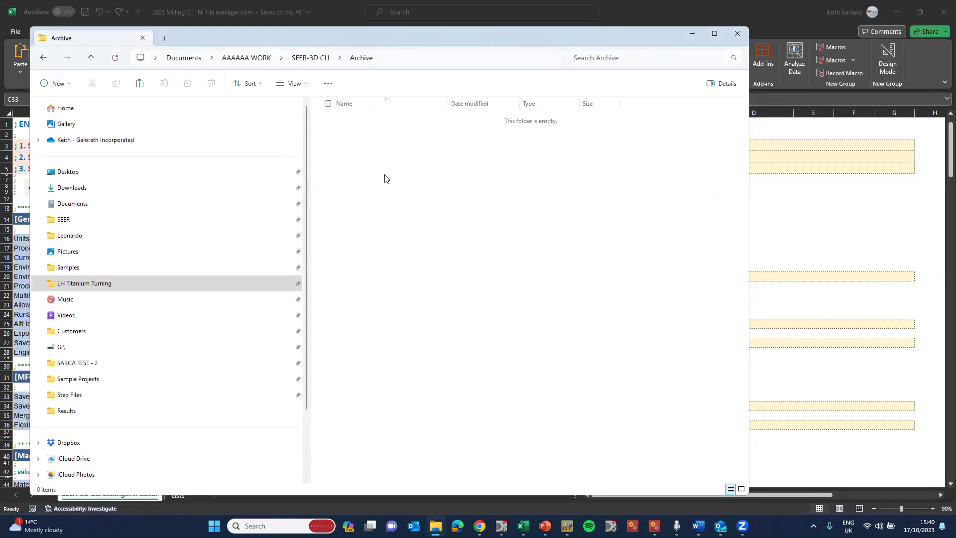
right_click(387, 178)
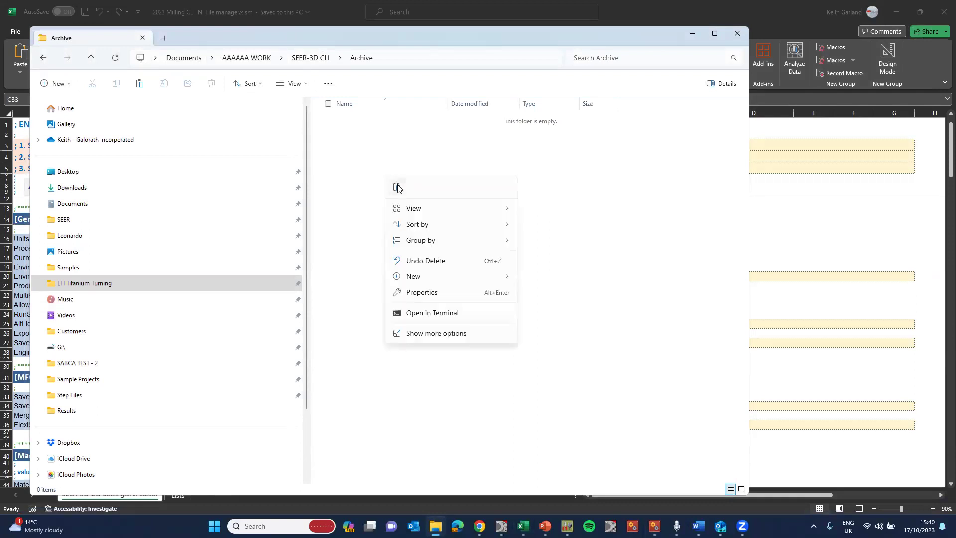
click(397, 188)
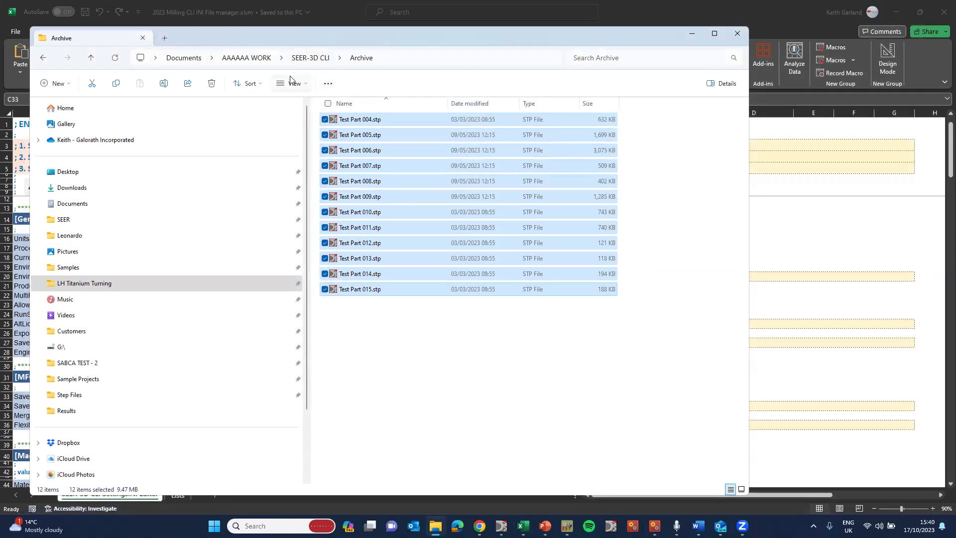
Return to the SEER-3D CLI folder, switch to the milling CLI workbook in Excel and run SEER-3D in batch mode
click(309, 58)
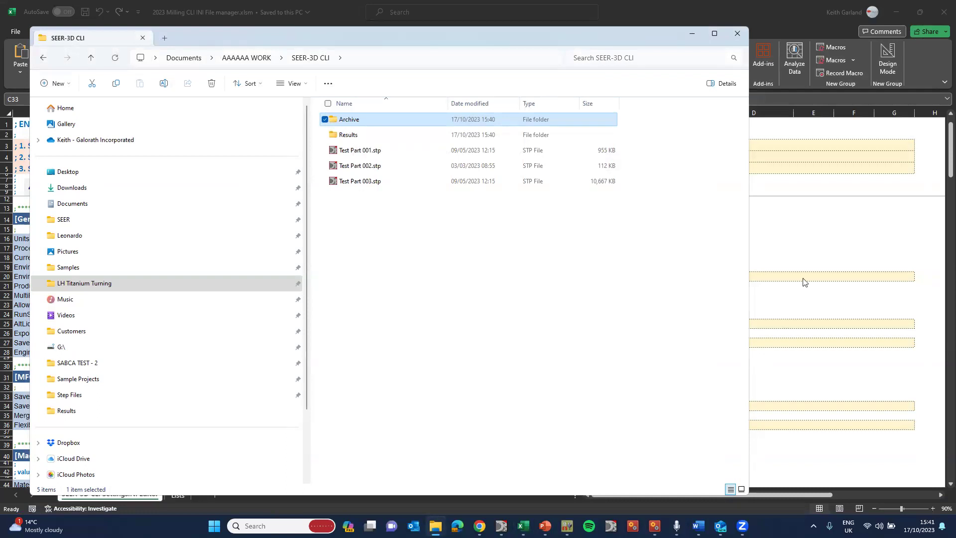
click(798, 259)
click(314, 187)
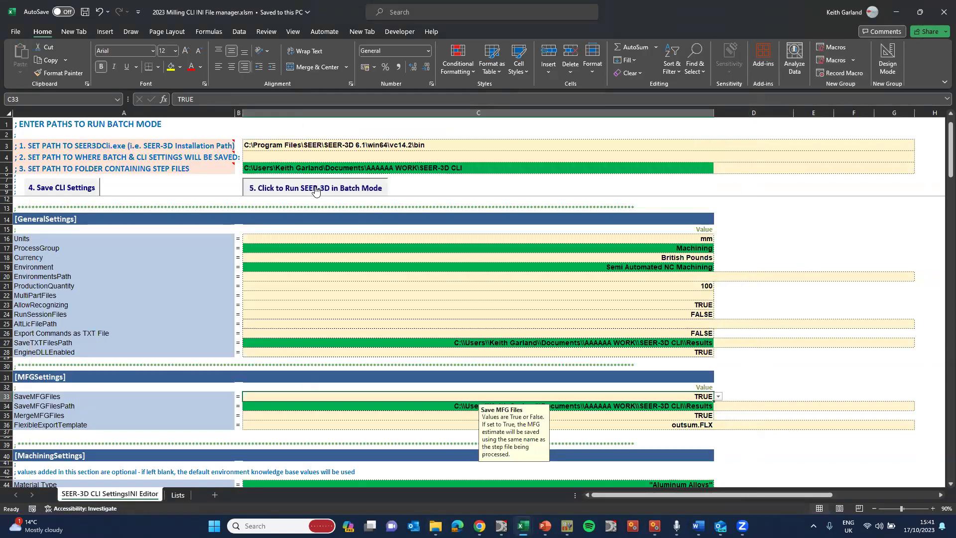
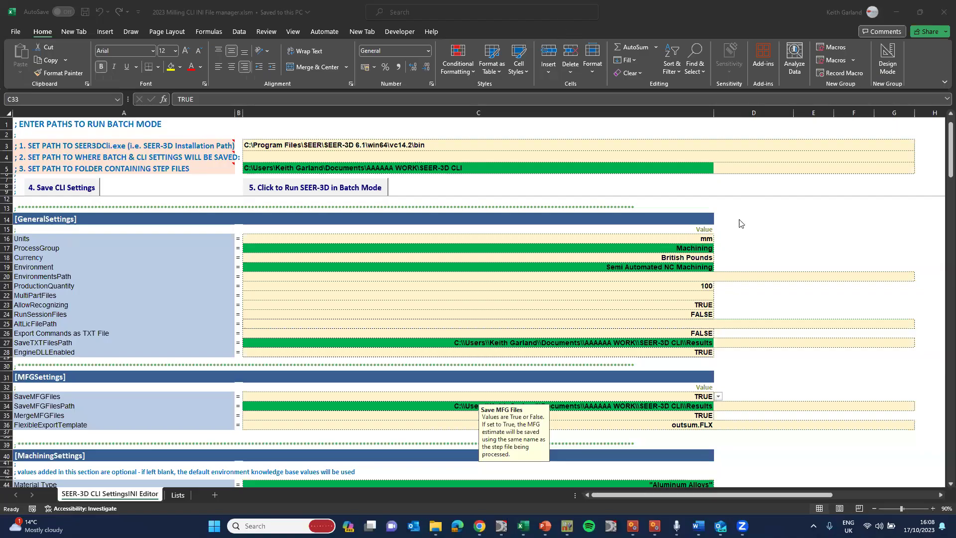
Switch to File Explorer and open the Results - MergedFiles_20231017150644.MFG project from the Results folder in SEER-MFG
click(436, 524)
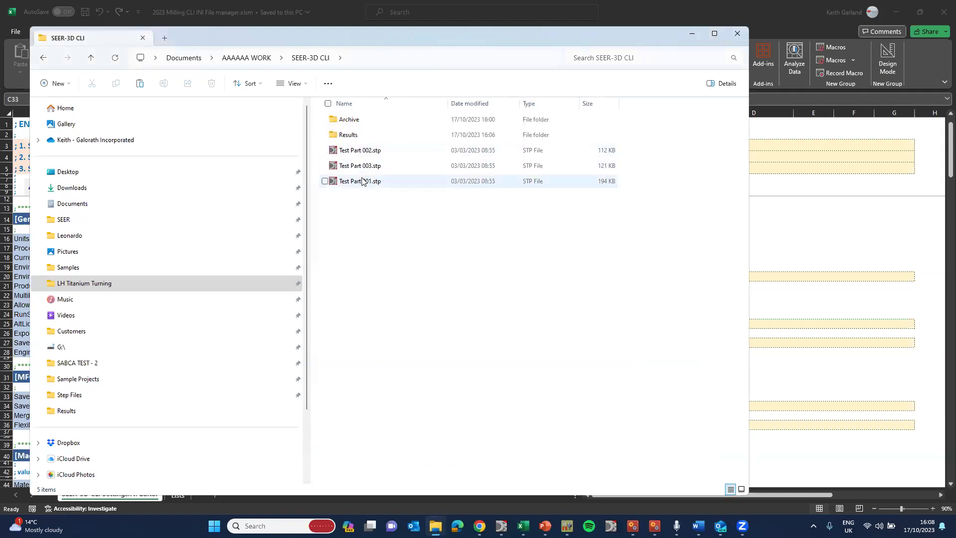
click(347, 135)
double_click(348, 134)
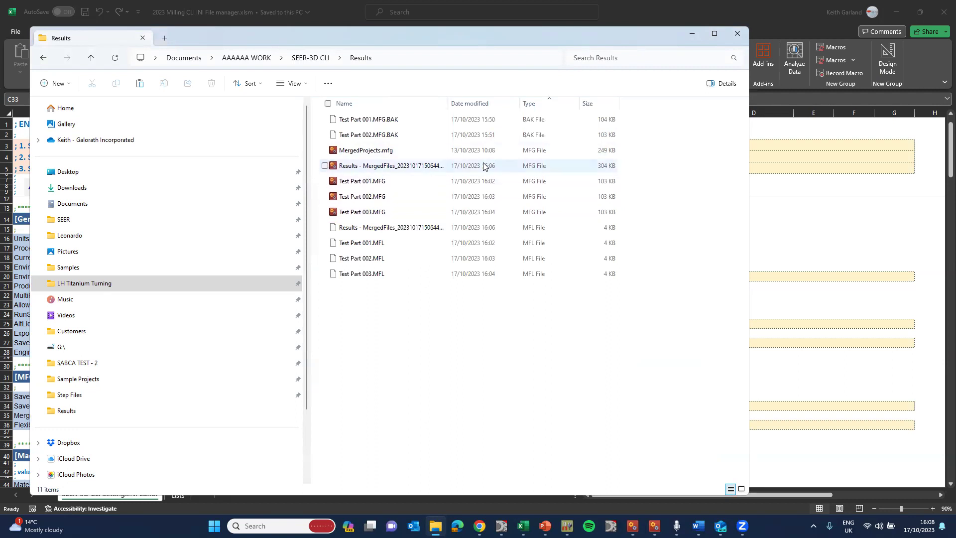
click(365, 169)
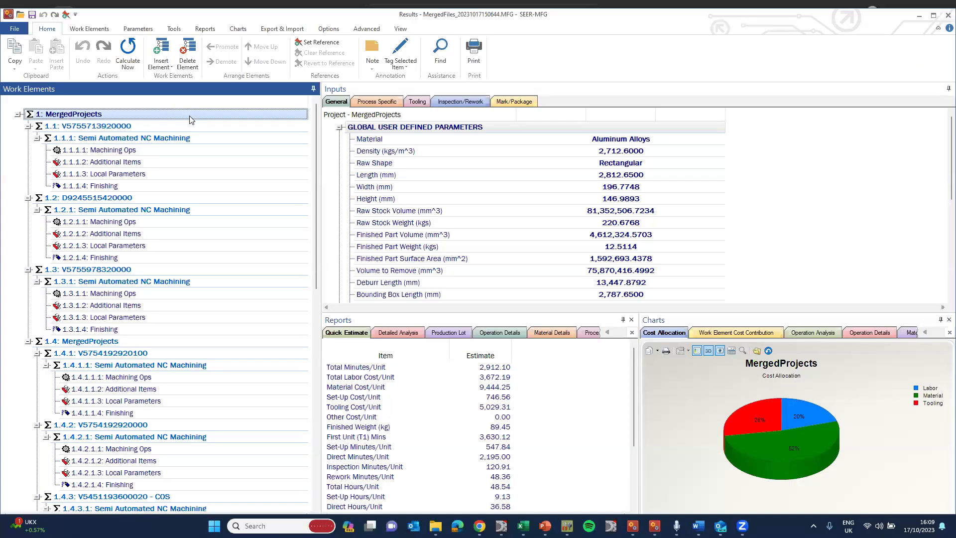
Examine the merged project's work elements, including Machining Ops and Finishing of the first part
scroll(180, 305, down, 7)
scroll(180, 304, down, 8)
scroll(186, 295, up, 15)
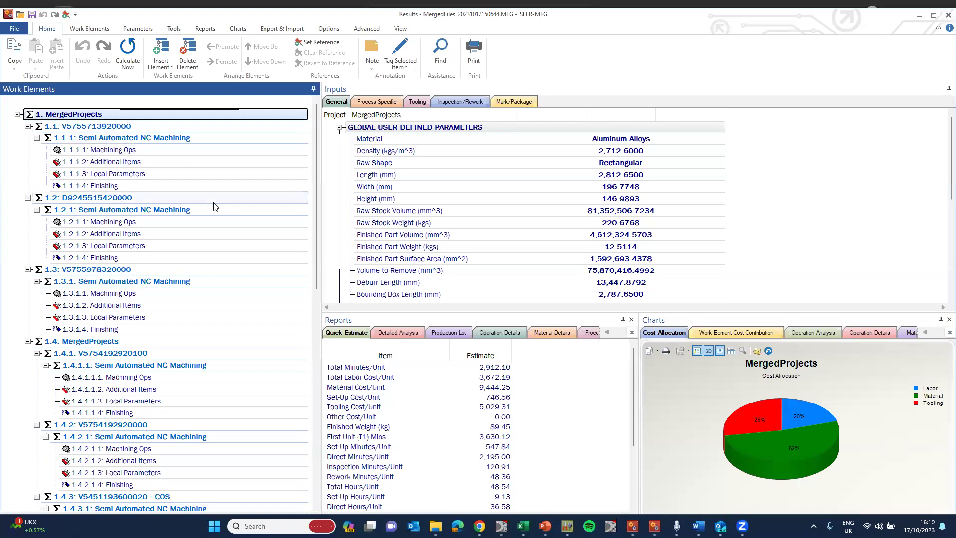
click(132, 151)
click(127, 187)
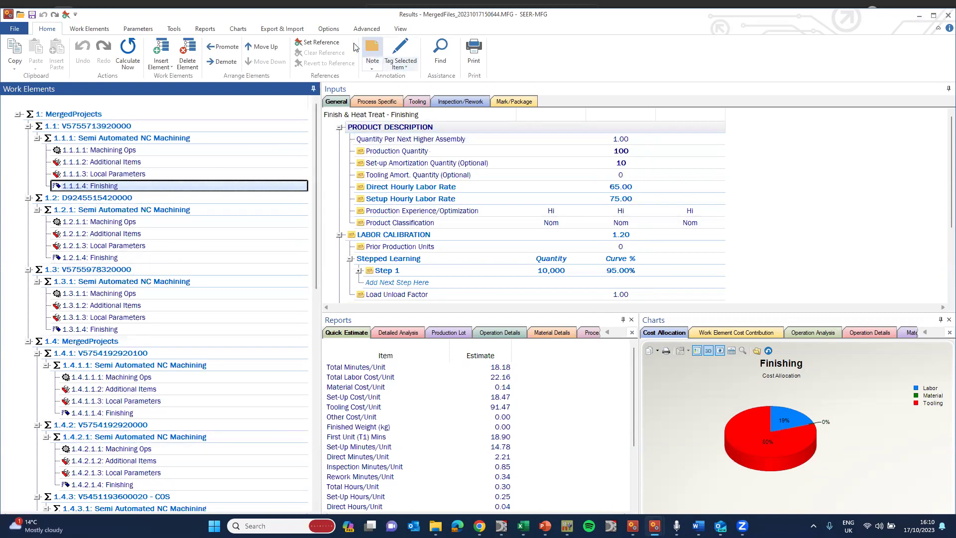
Load the OUTSUMM.FLX output summary template for a Flexible Export of the merged project
click(278, 30)
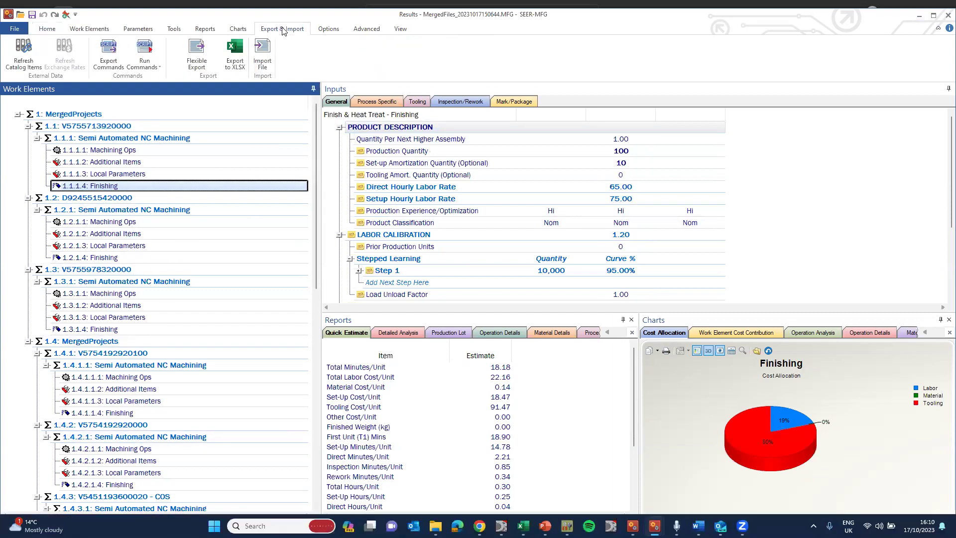
click(195, 52)
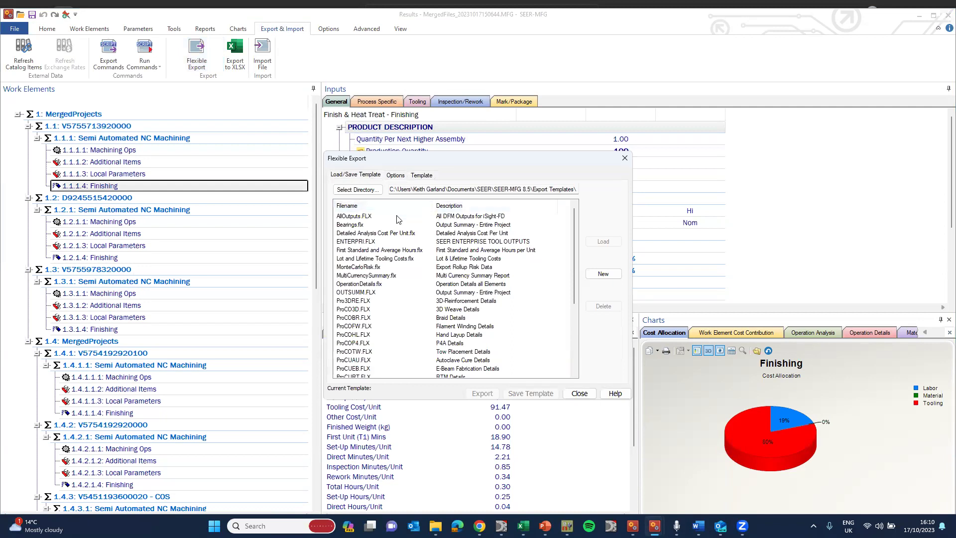
click(368, 292)
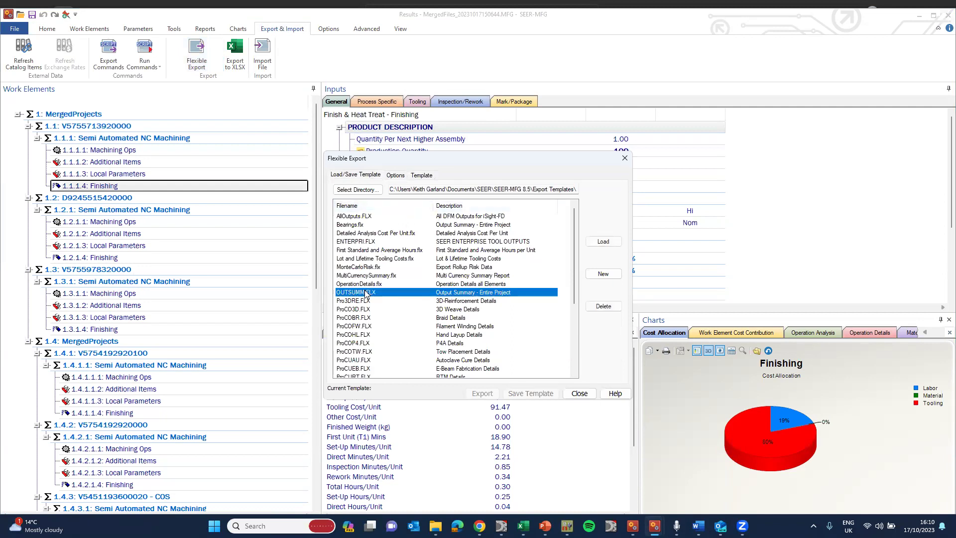
click(604, 241)
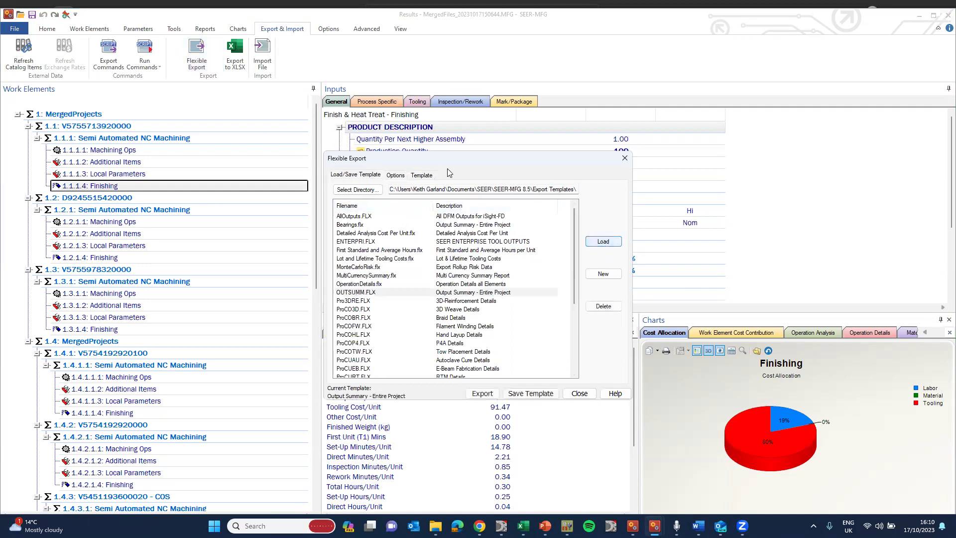
Review the template's selected outputs, exclude Additional Items from the included types, and export the entire project to the clipboard
click(419, 176)
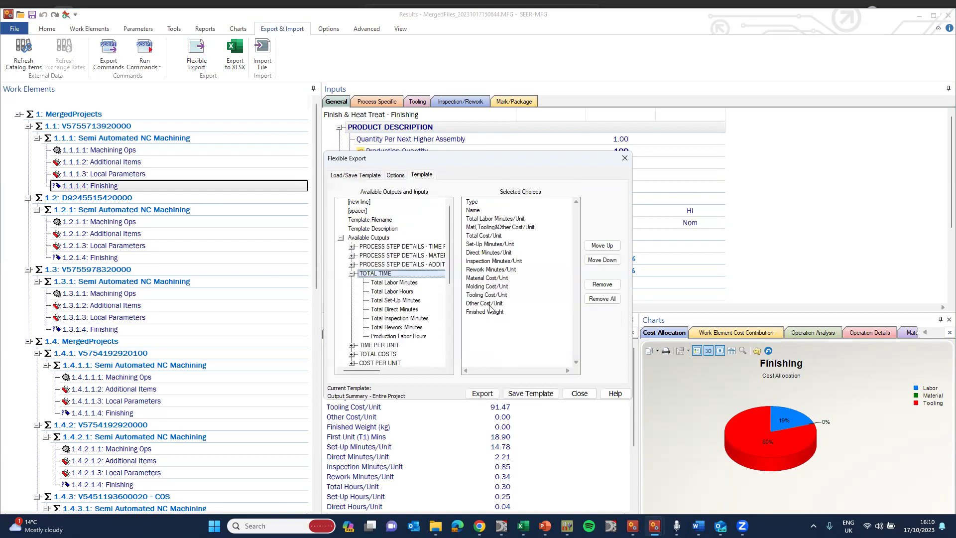
click(400, 176)
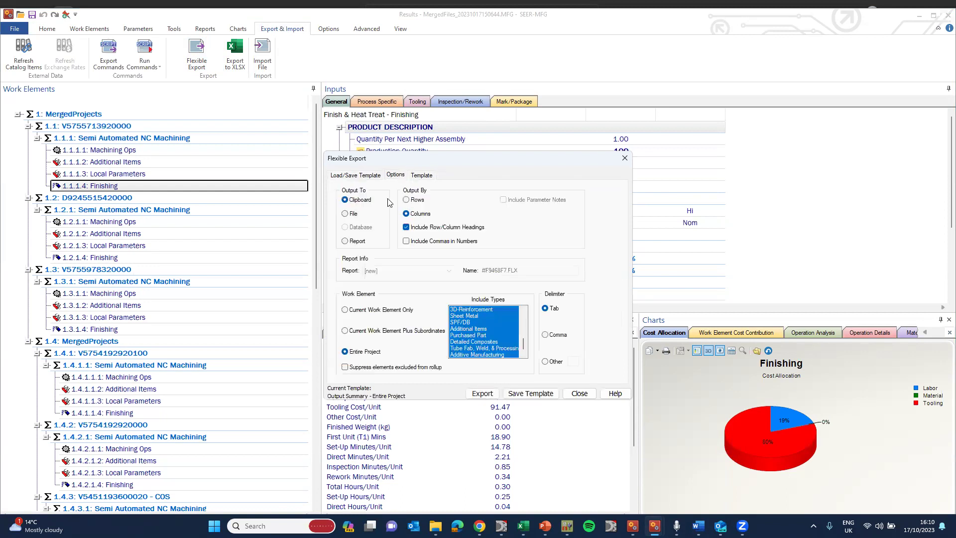
click(345, 201)
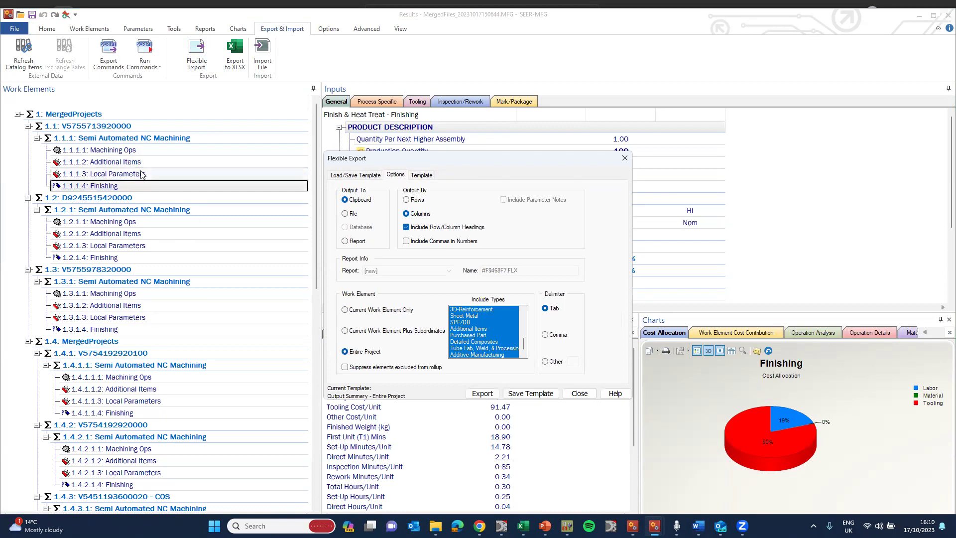
click(471, 328)
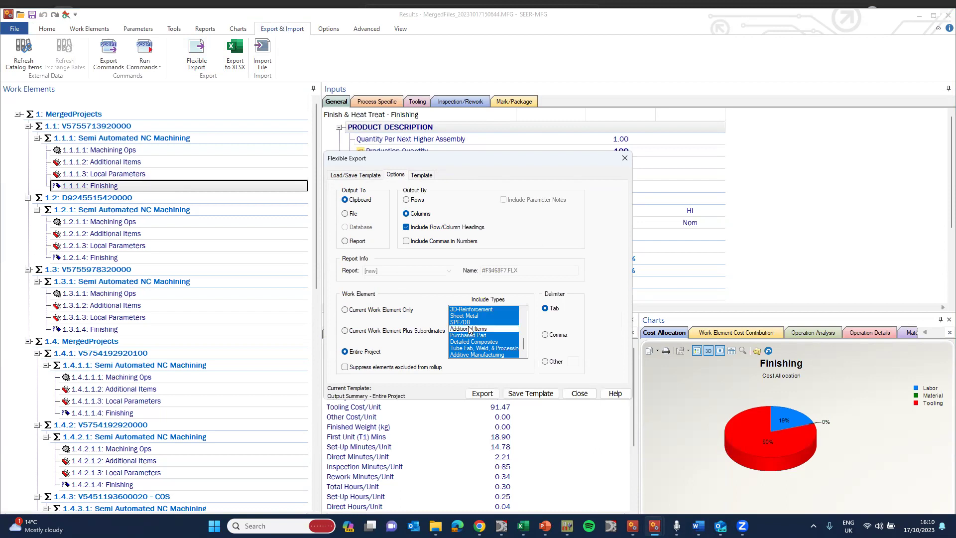
click(482, 394)
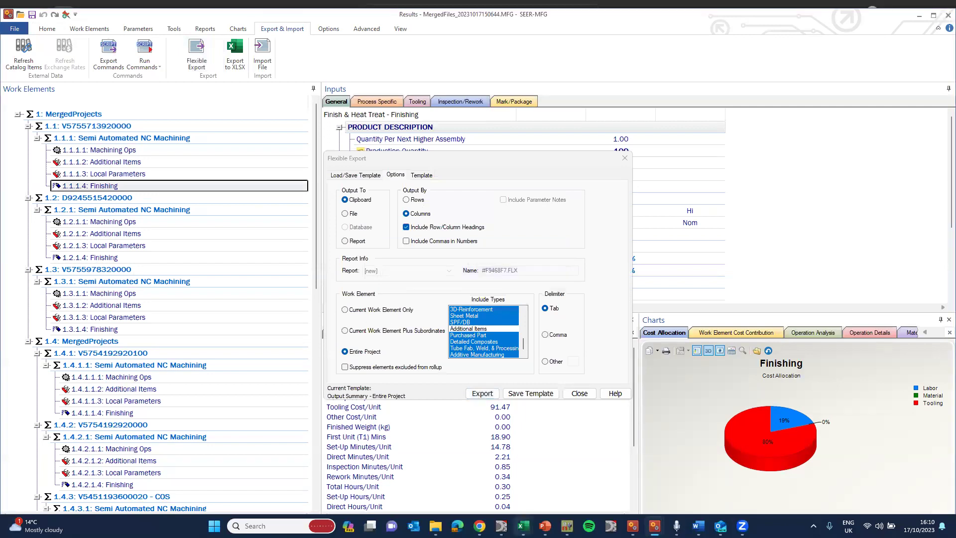
Switch to the blank Book2 workbook in Excel and paste the exported output summary at cell A1
mouse_move(524, 523)
click(494, 440)
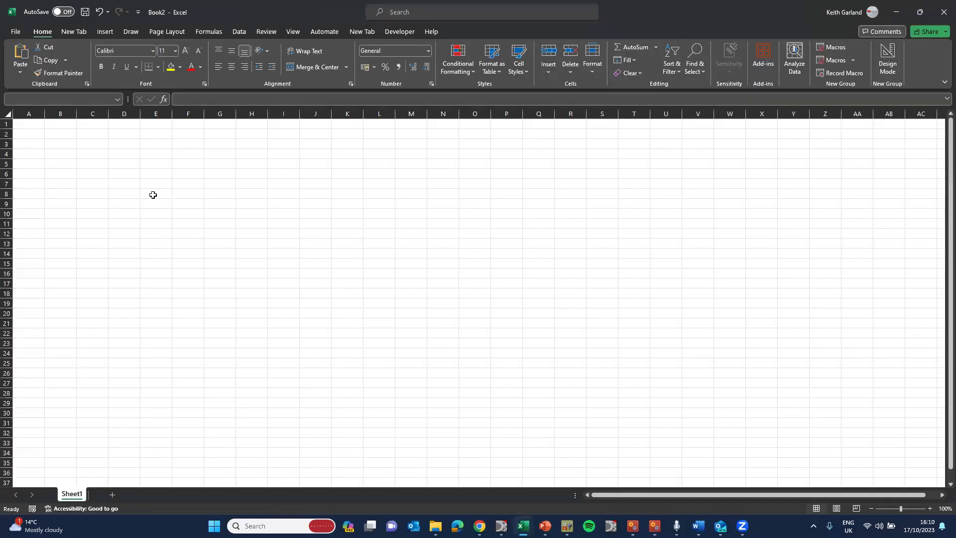
click(28, 125)
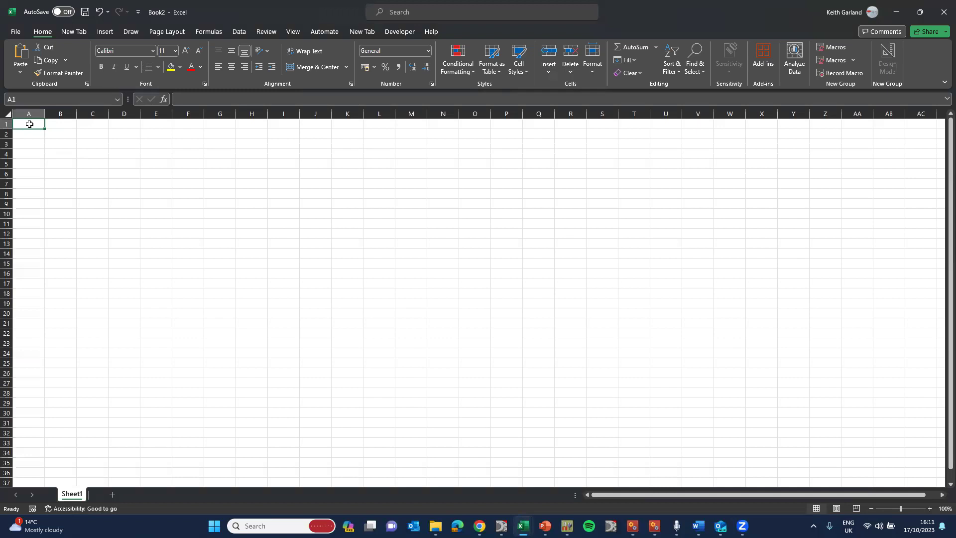
right_click(30, 124)
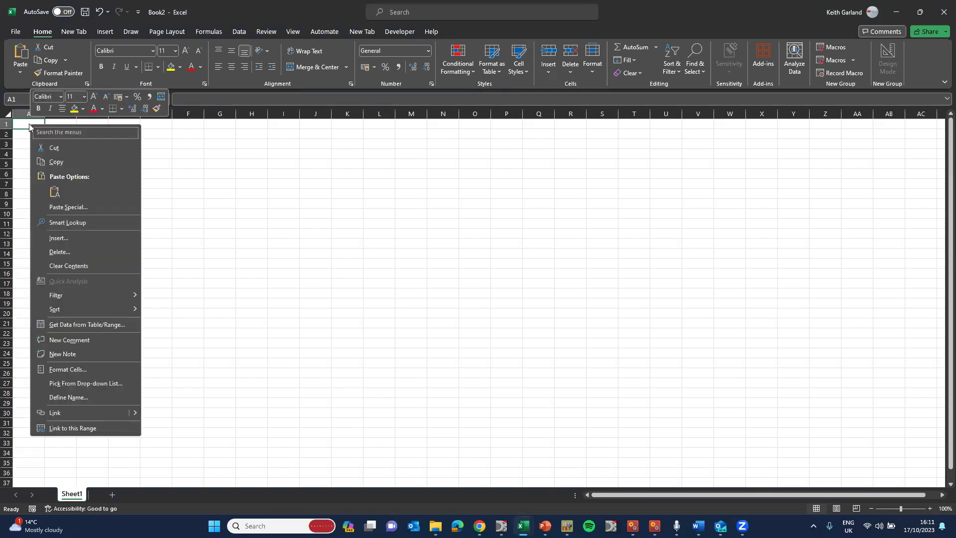
click(55, 192)
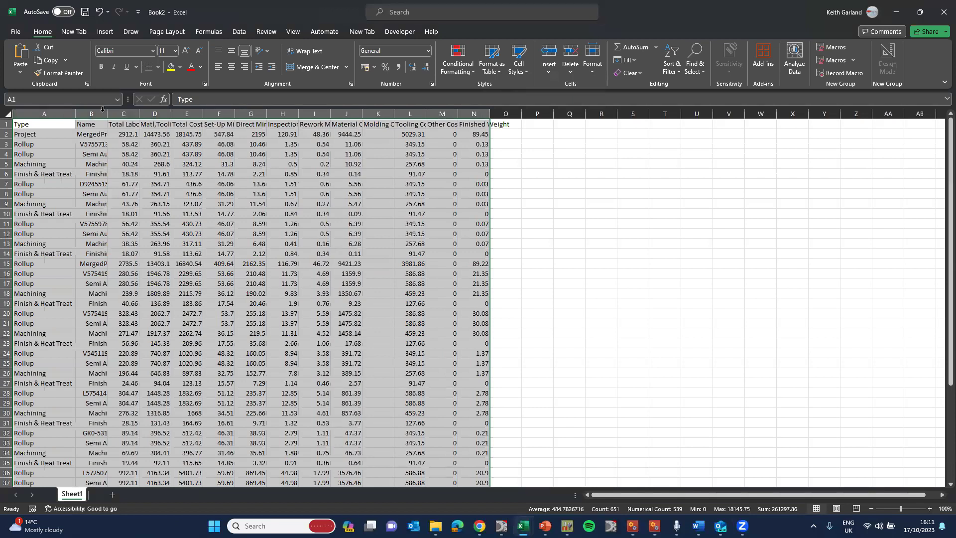
AutoFit the widths of columns B through N so the names and cost headers show in full
double_click(106, 114)
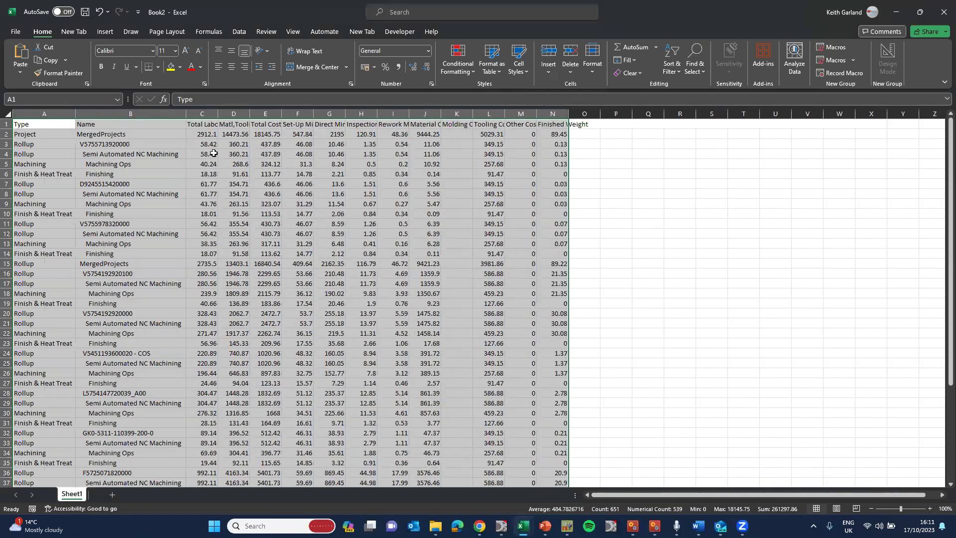
double_click(218, 114)
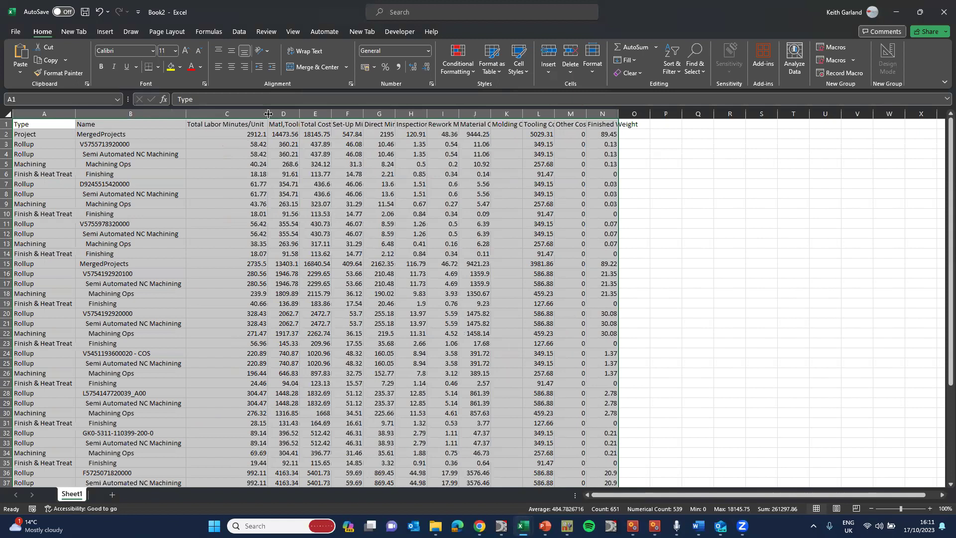
click(259, 115)
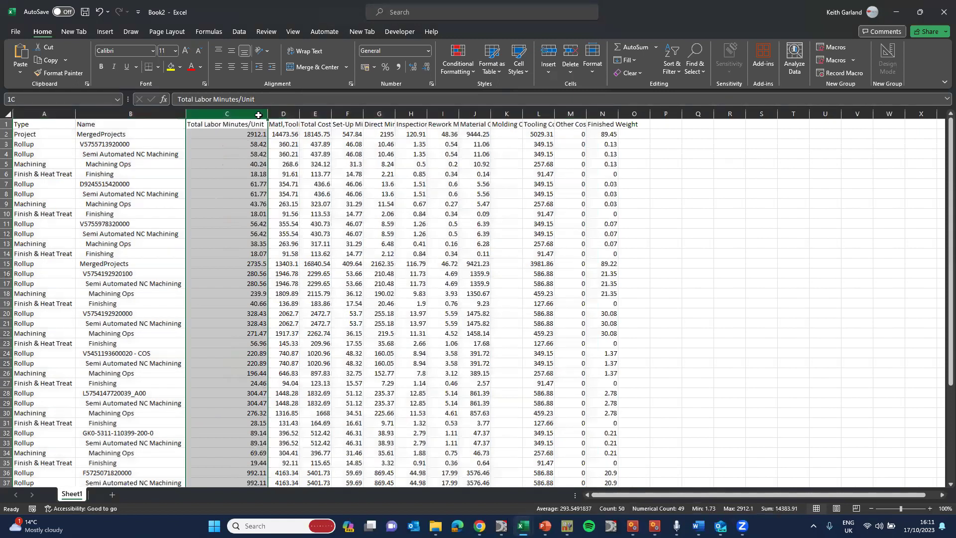
key(ctrl+shift+Right)
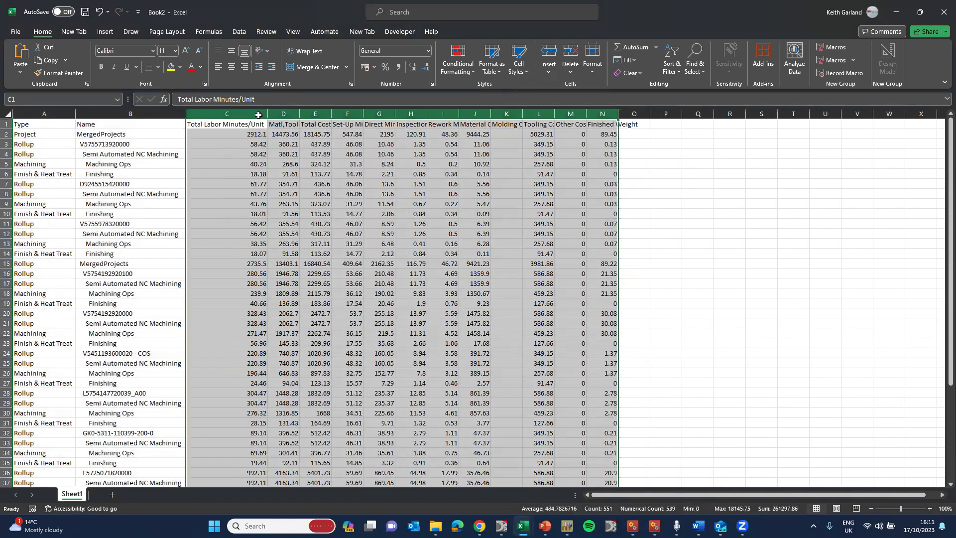
double_click(523, 113)
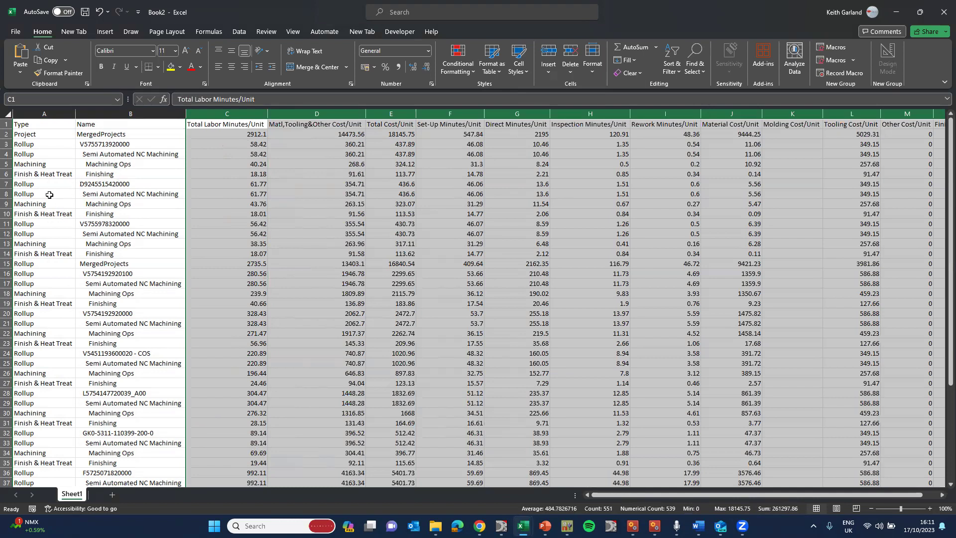
drag(84, 186, 396, 177)
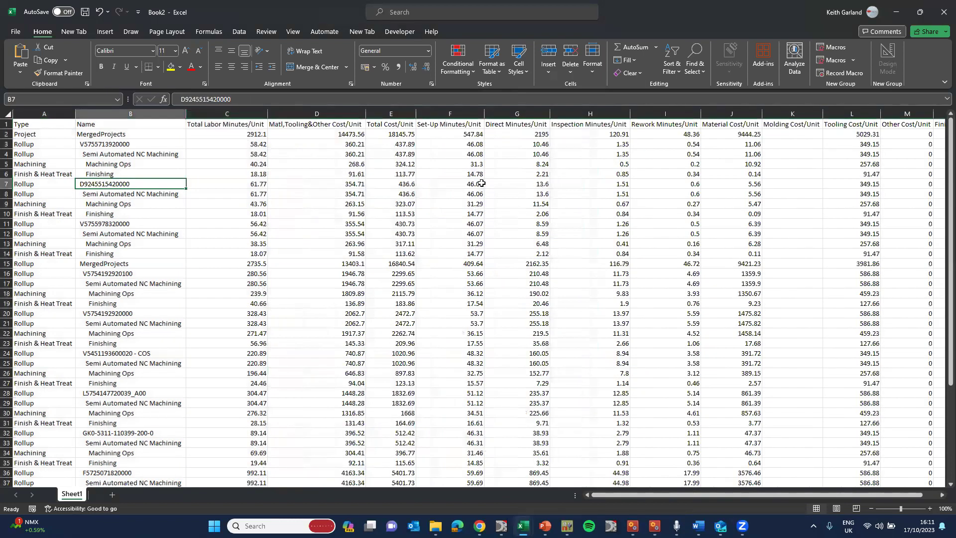
drag(494, 185, 492, 186)
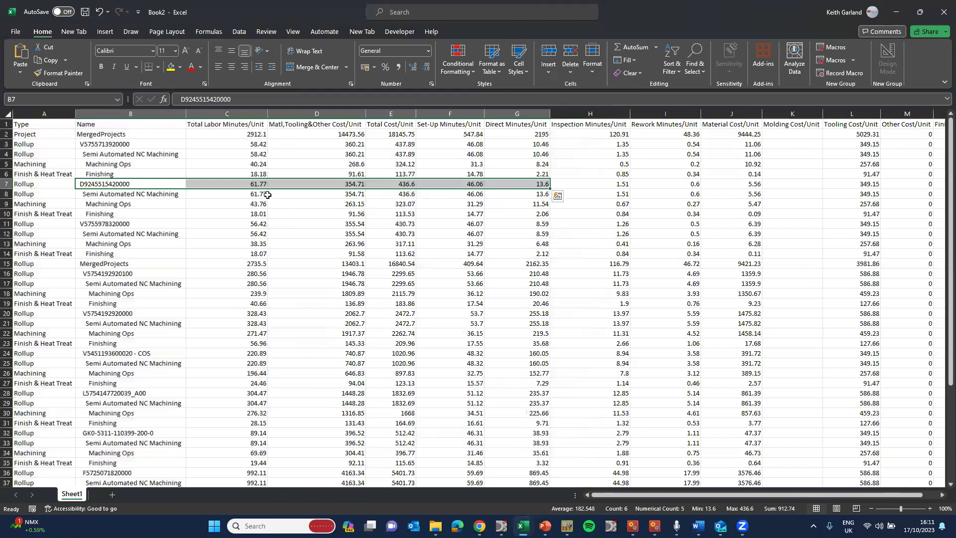
scroll(389, 210, down, 8)
scroll(381, 212, up, 8)
Switch to the danfloss valve 2.MFG project in SEER-MFG, arrange its windows as Full Length WBS, and review the work elements
mouse_move(654, 526)
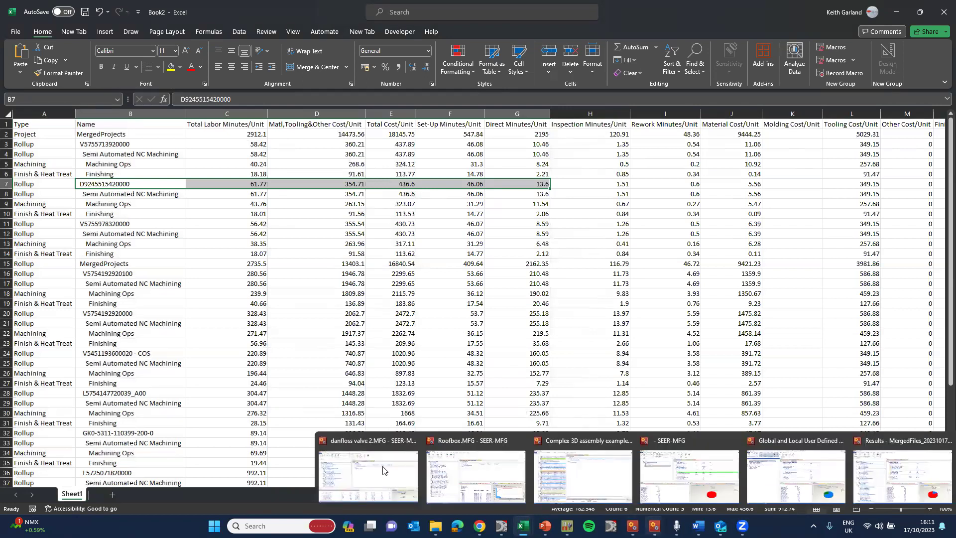
click(367, 451)
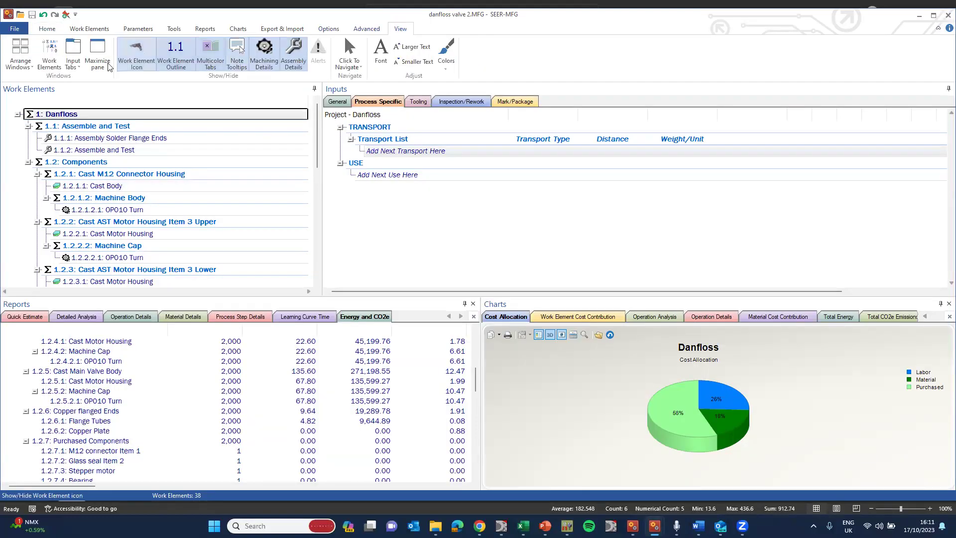
click(18, 67)
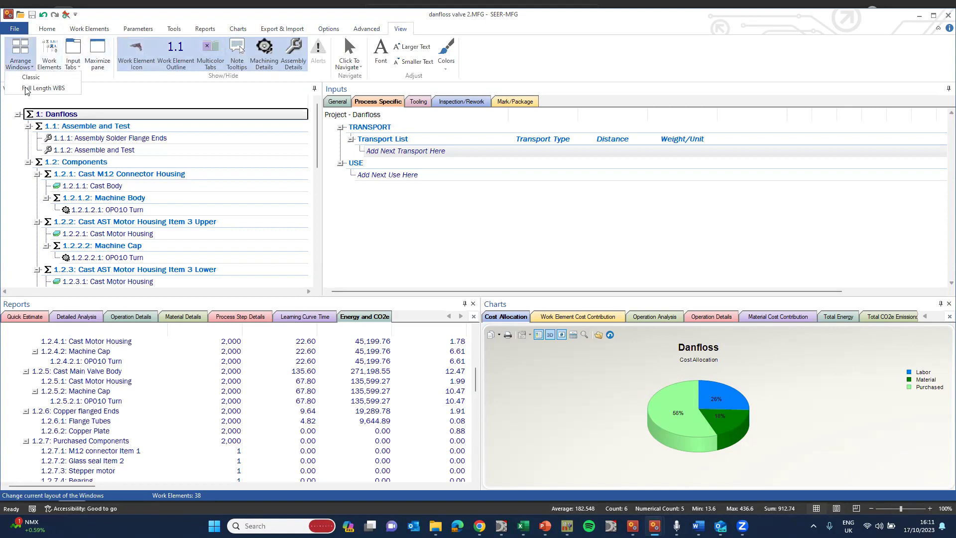
click(28, 88)
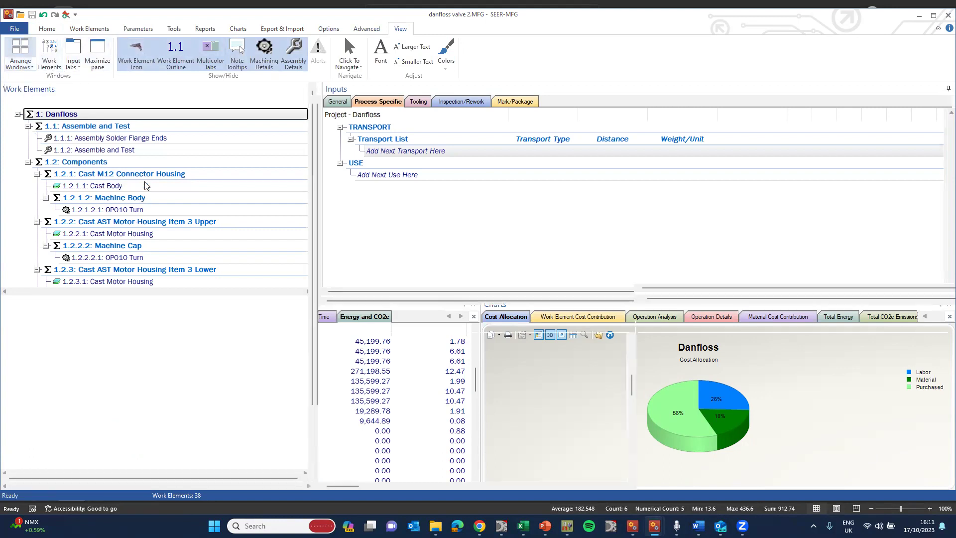
scroll(154, 135, down, 3)
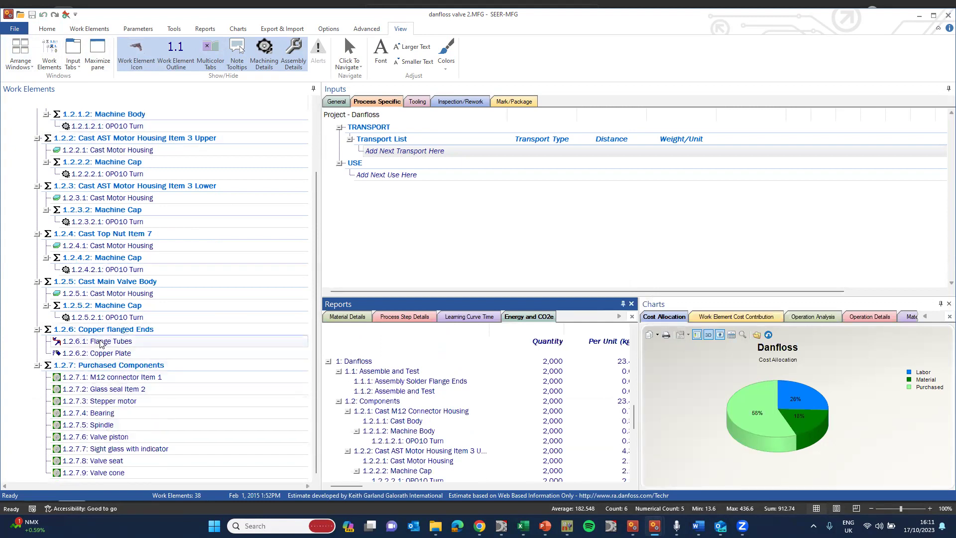
scroll(110, 294, up, 1)
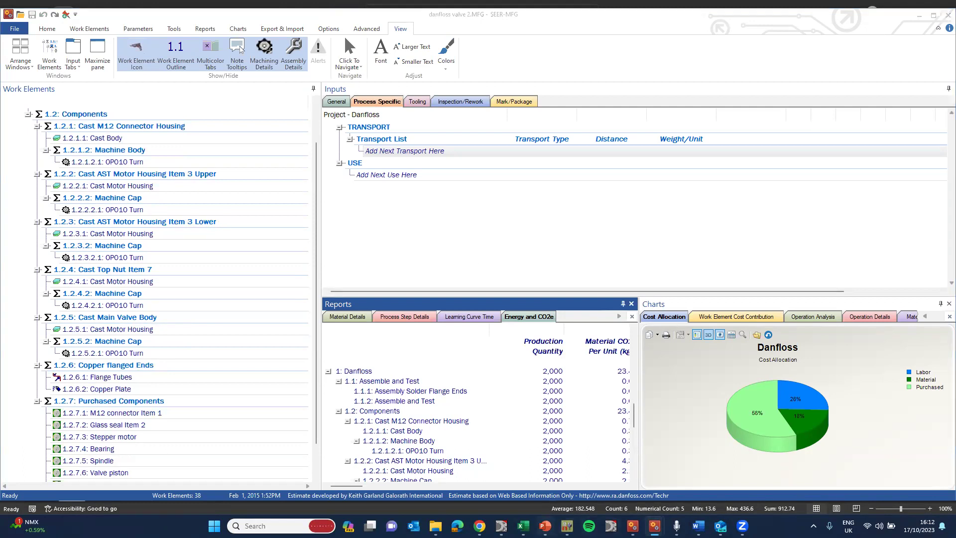
Switch to the PowerPoint slide show and display the closing thank-you slide
click(545, 526)
click(555, 361)
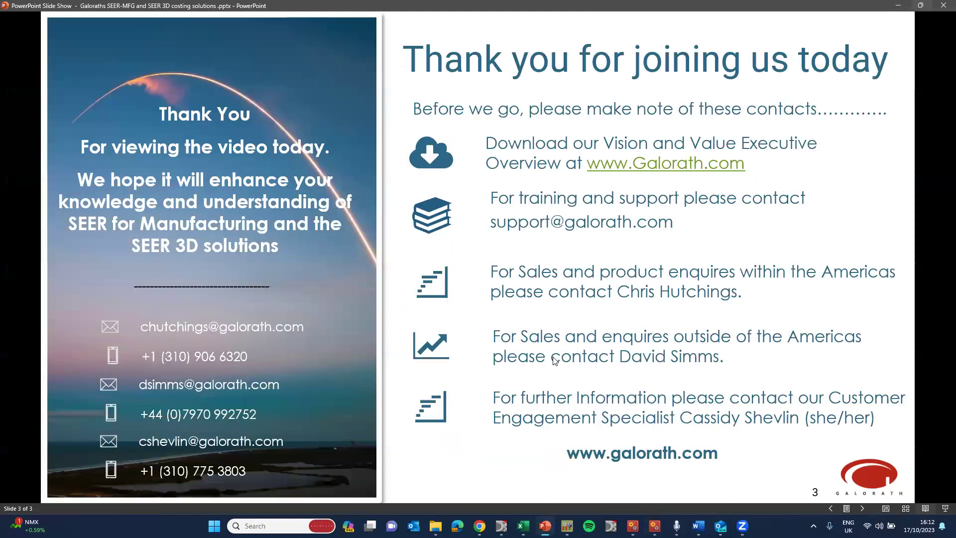